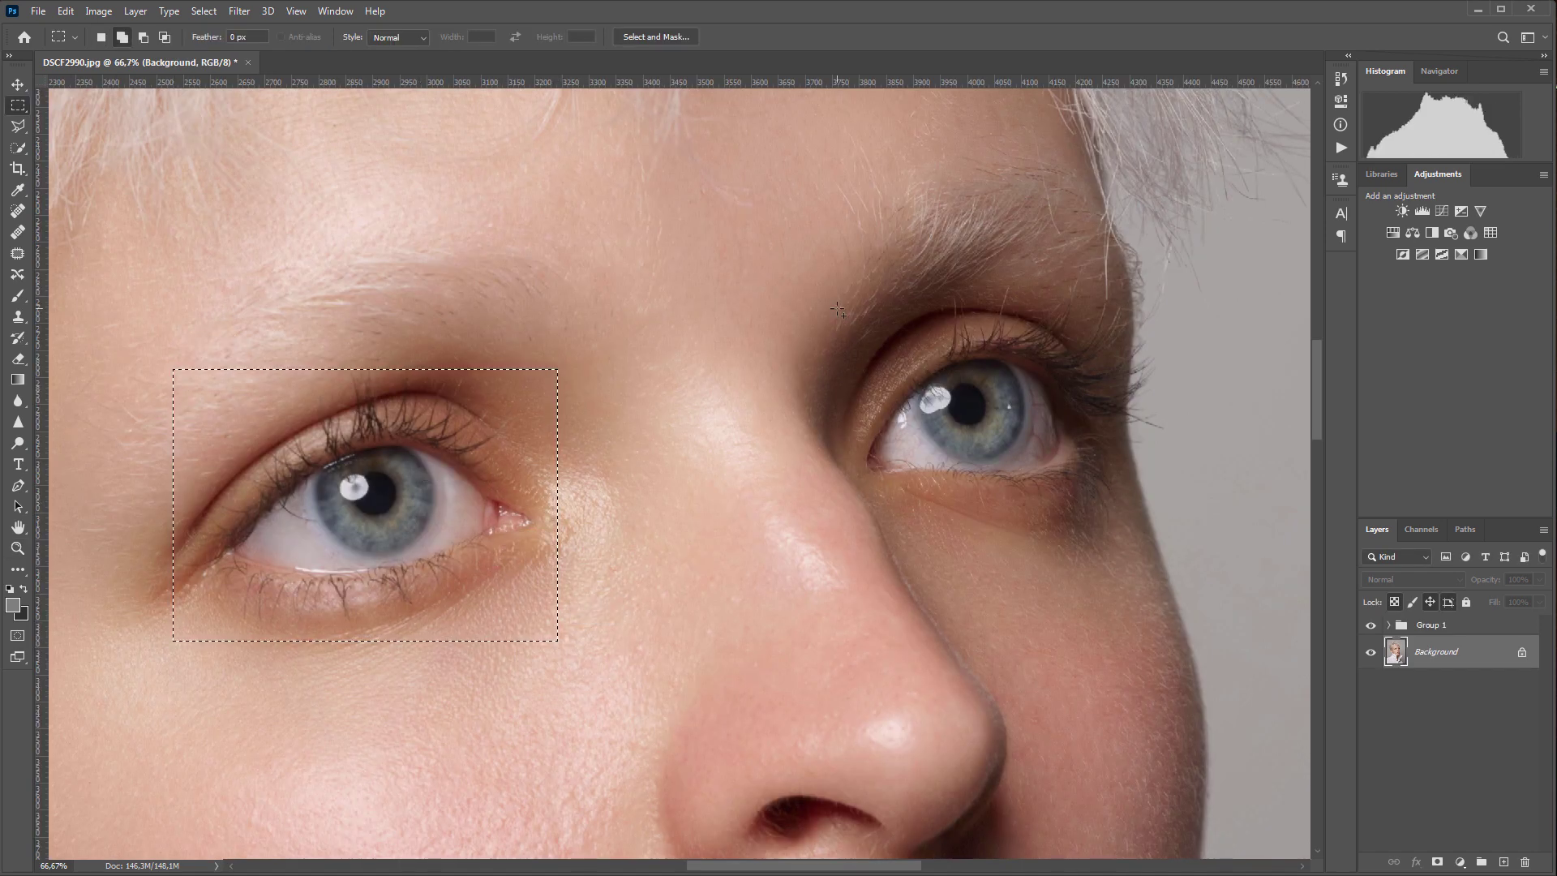
Add the right eye to the selection, then run Retouch4me Eye Vessels and preview the Original.
left_click_drag(836, 279, 1100, 553)
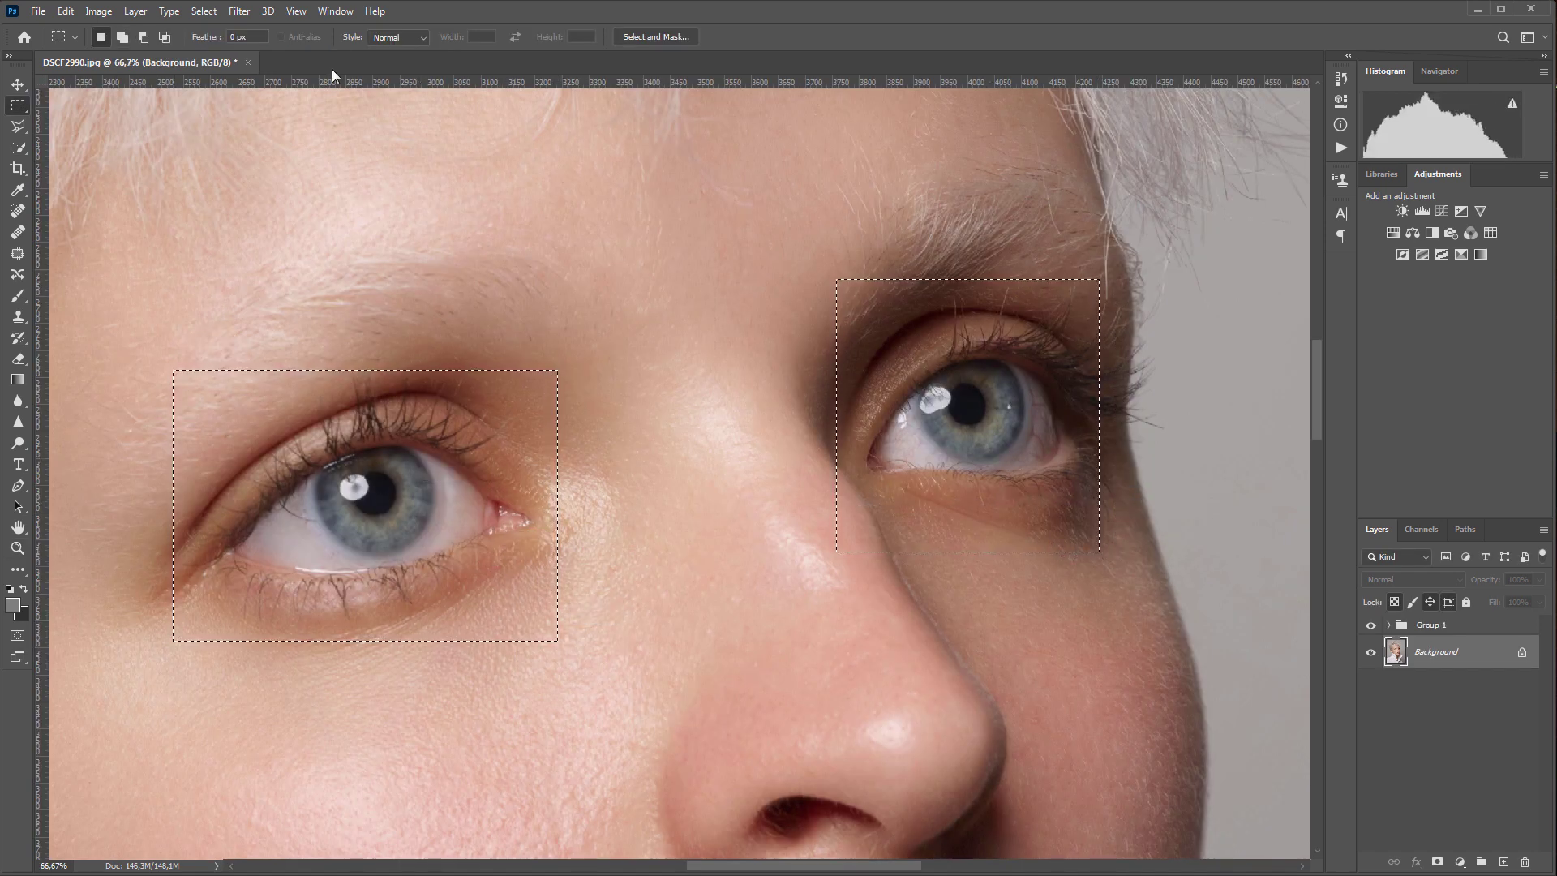
left_click(240, 11)
mouse_move(348, 313)
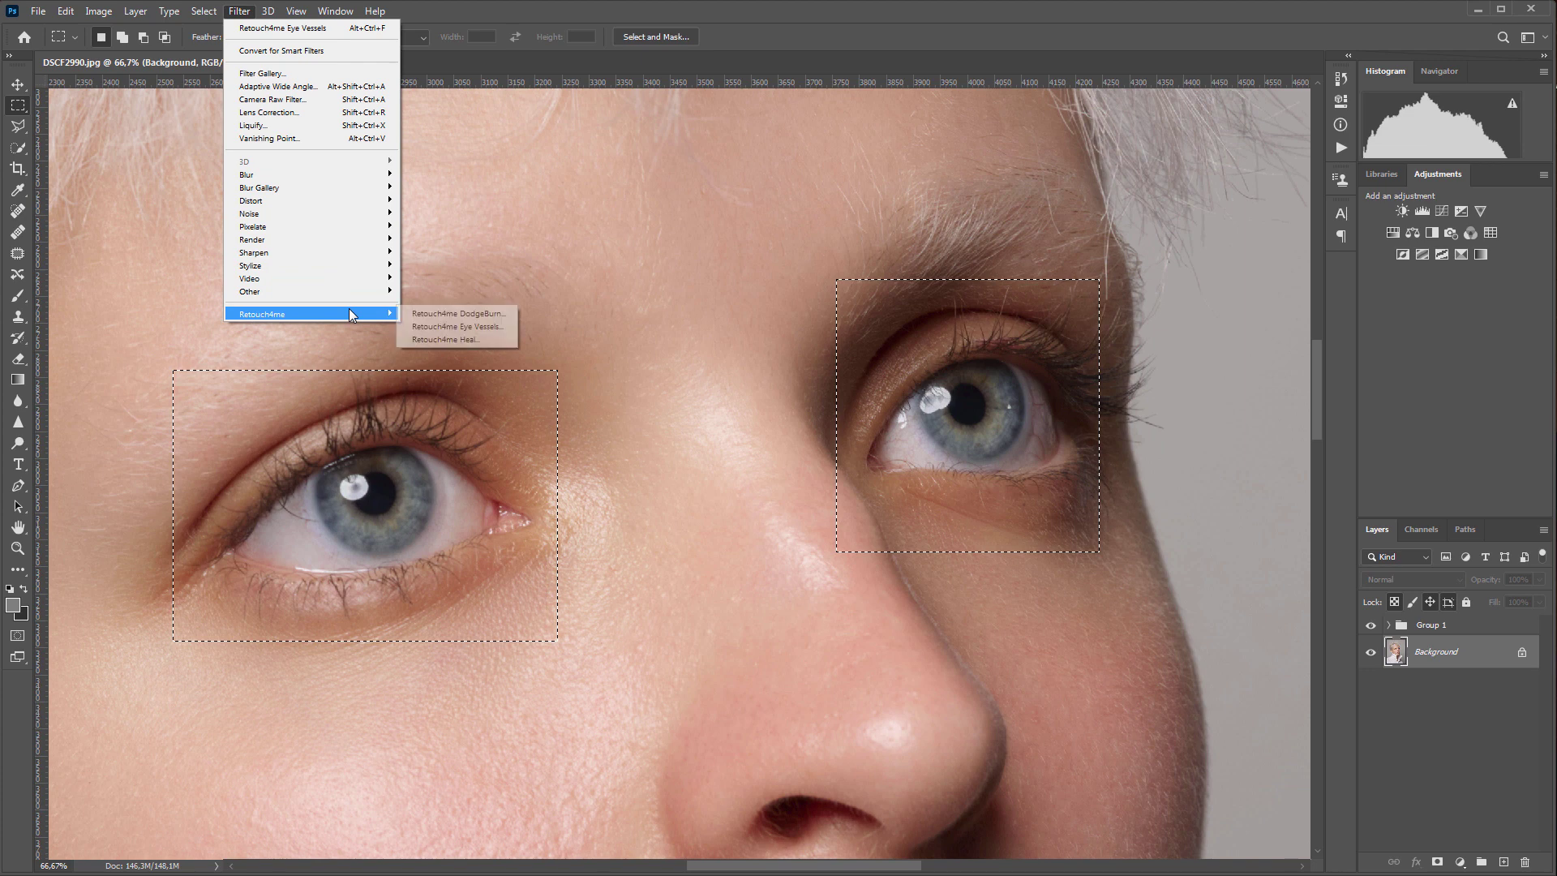
left_click(504, 326)
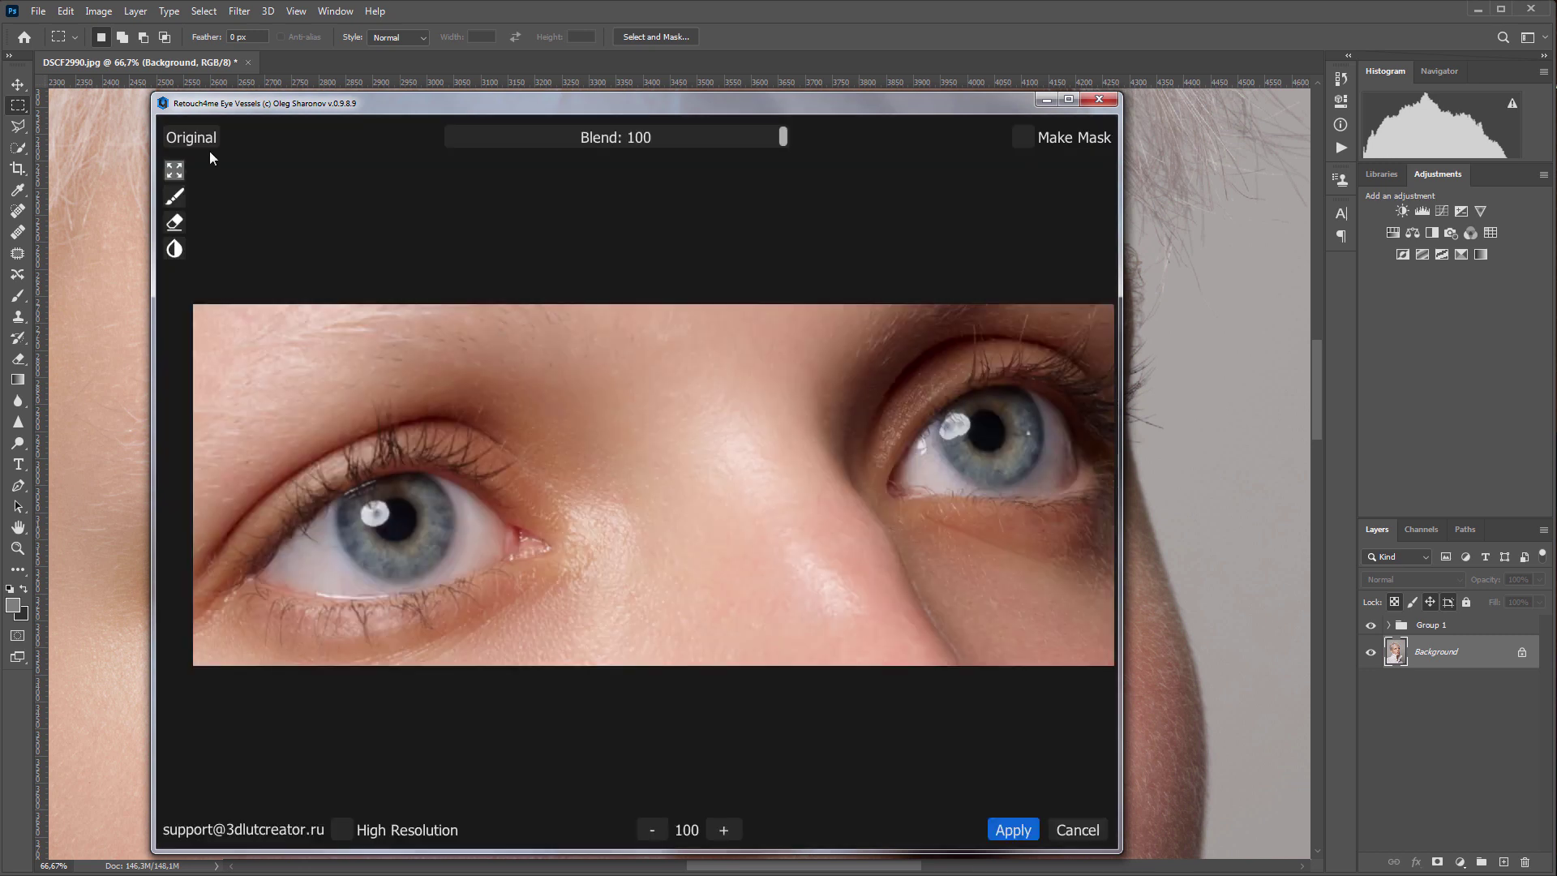
left_click(205, 143)
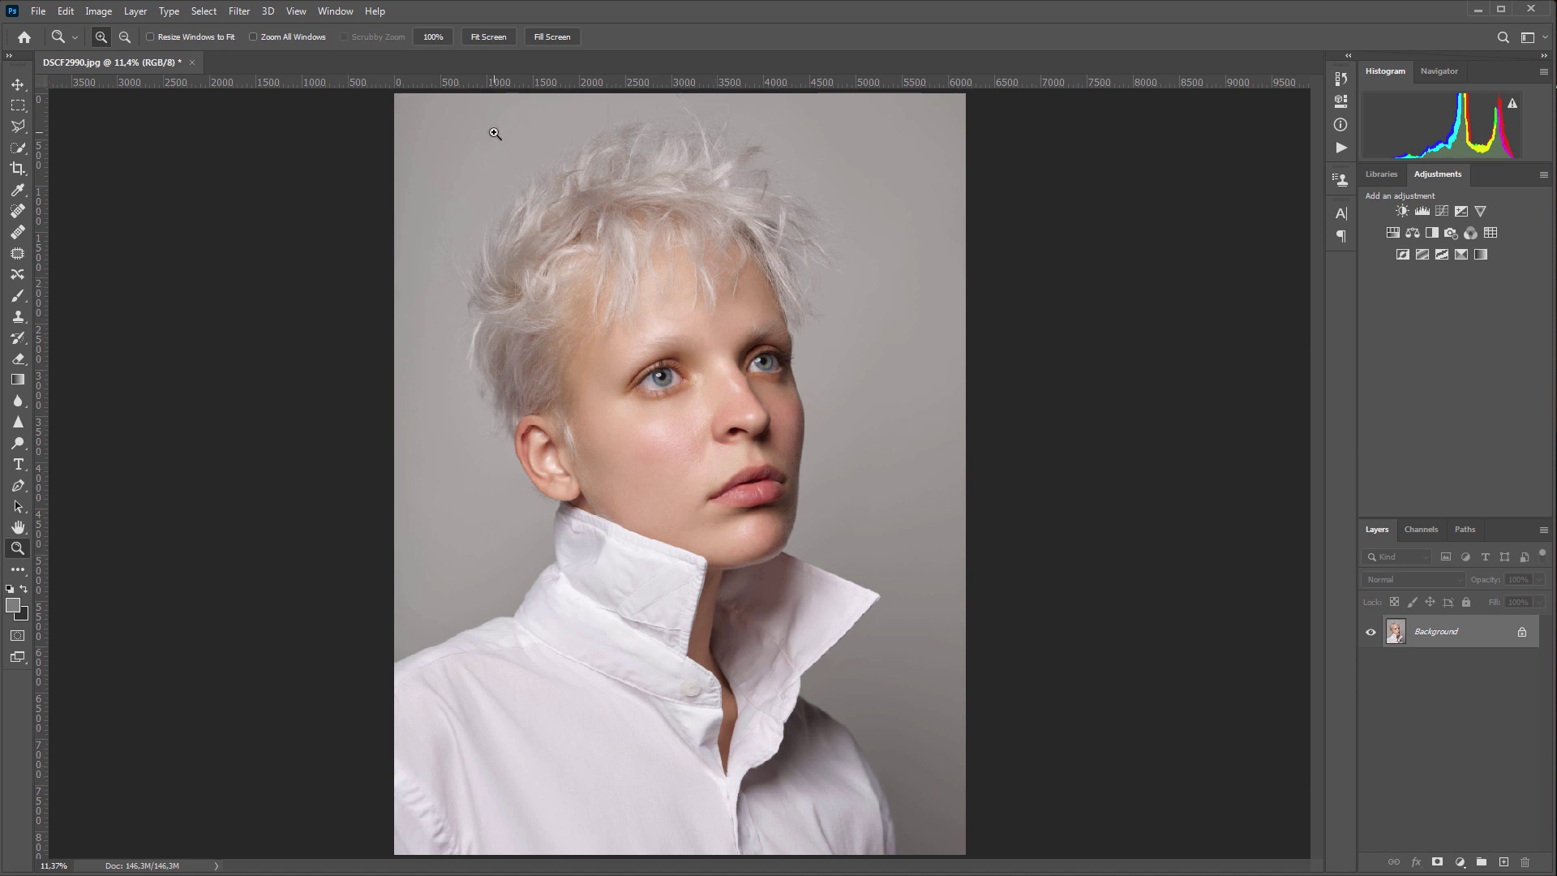
View the portrait at 100% and pan until the left eye is centred.
left_click(433, 37)
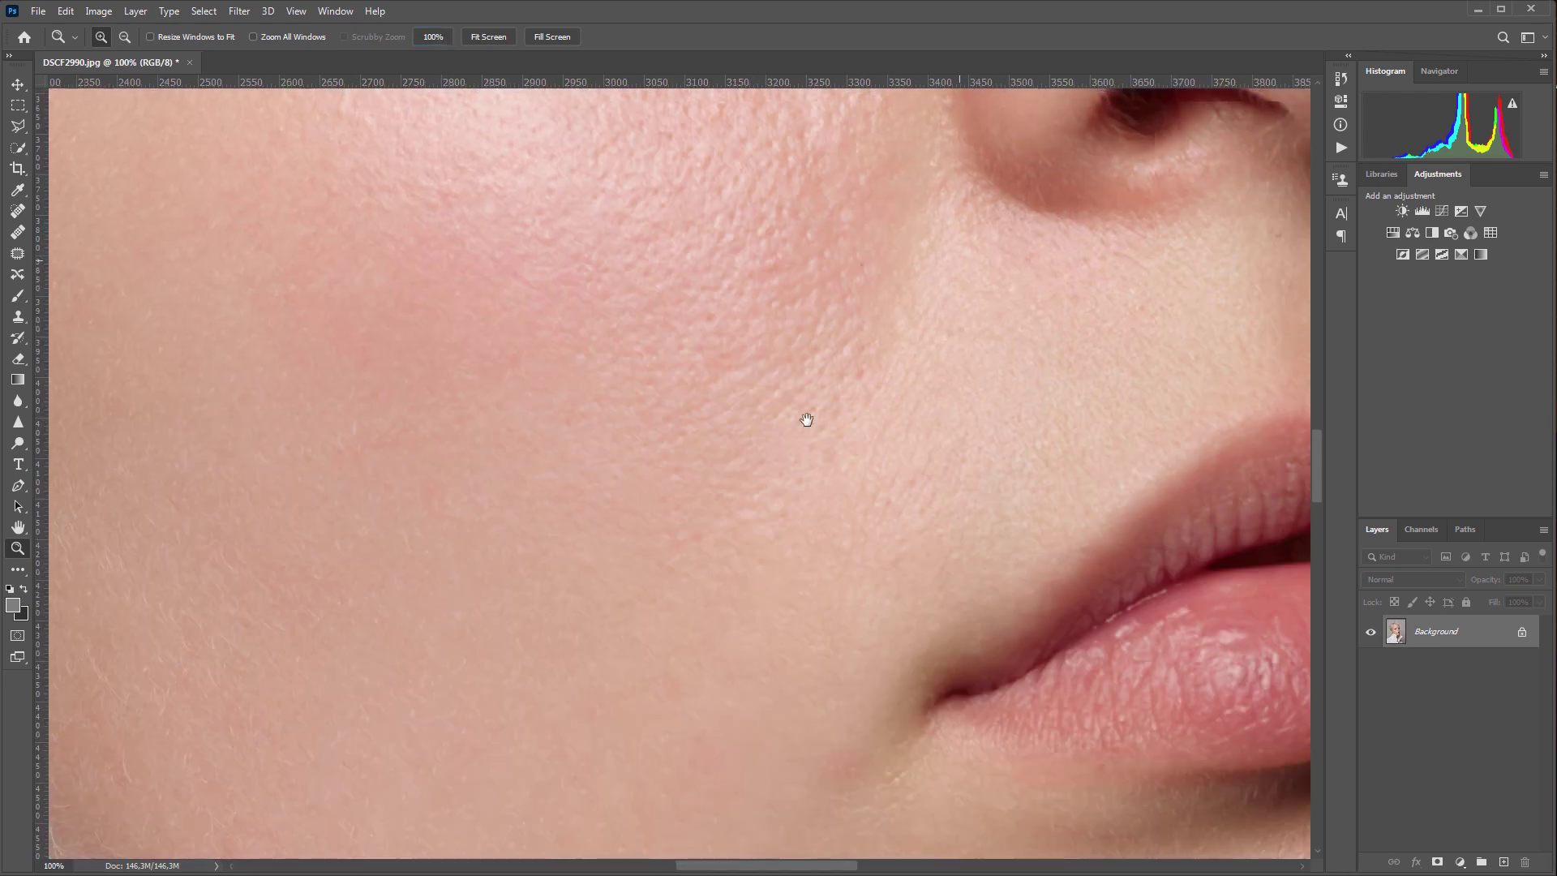
left_click_drag(806, 421, 339, 845)
left_click_drag(601, 597, 786, 754)
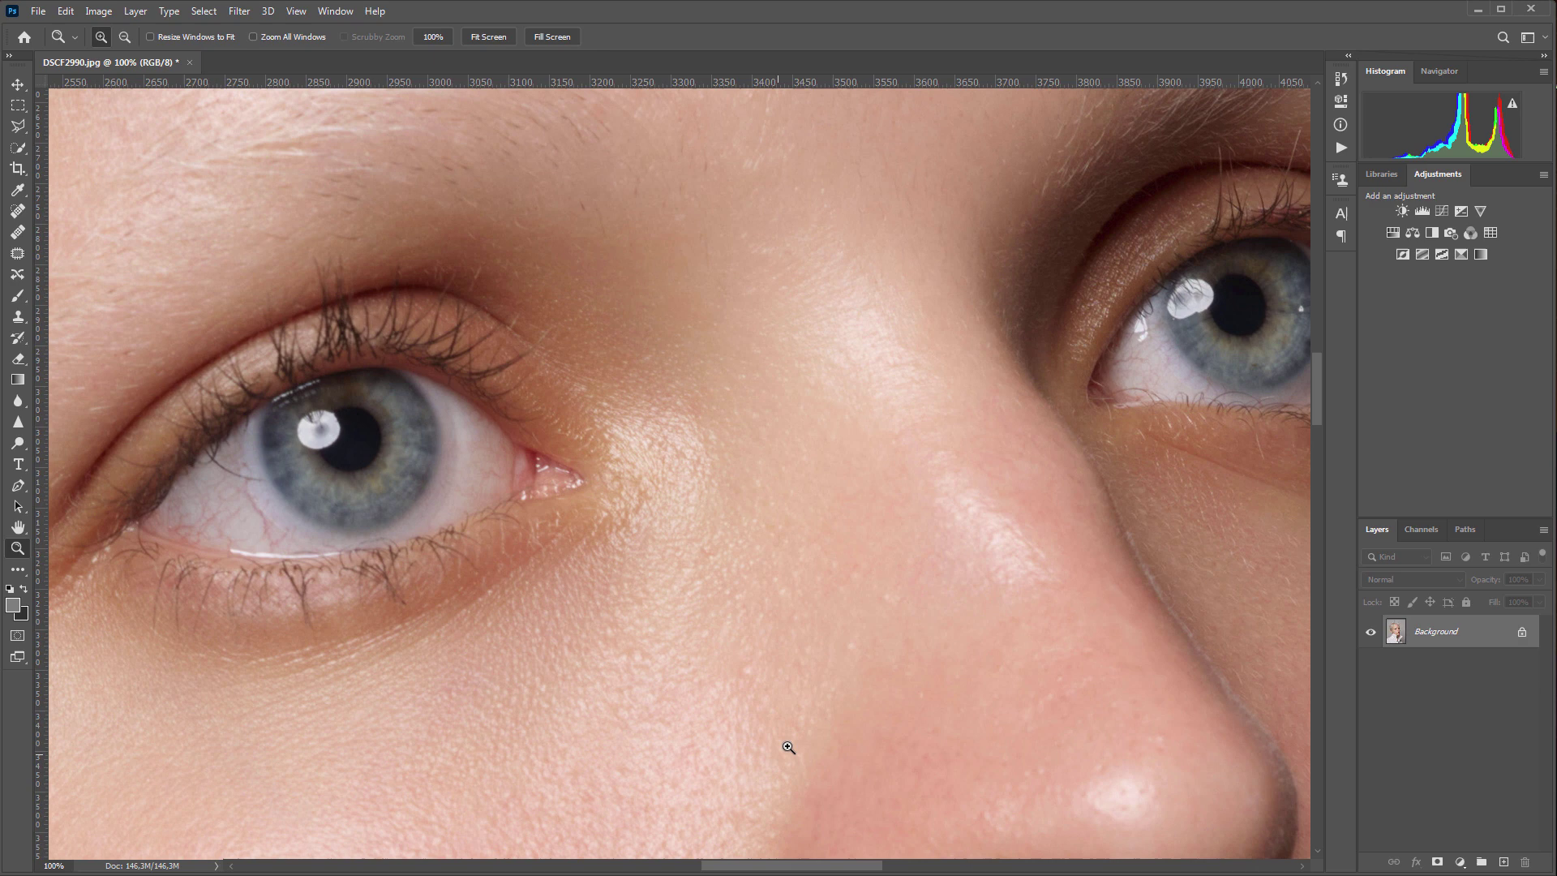
left_click_drag(927, 601, 872, 624)
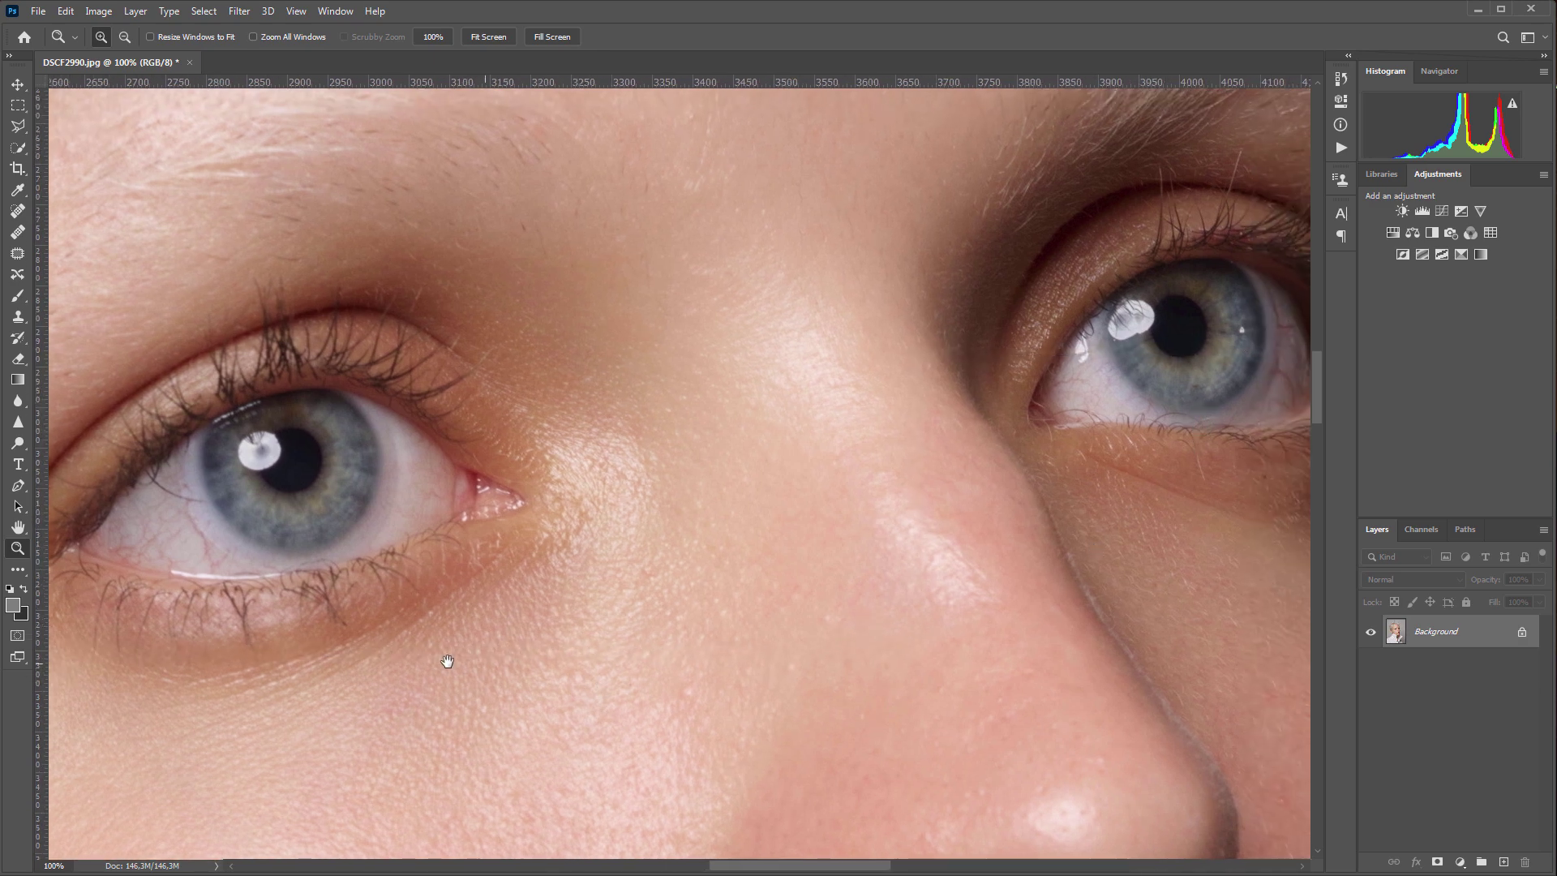
left_click_drag(449, 663, 663, 637)
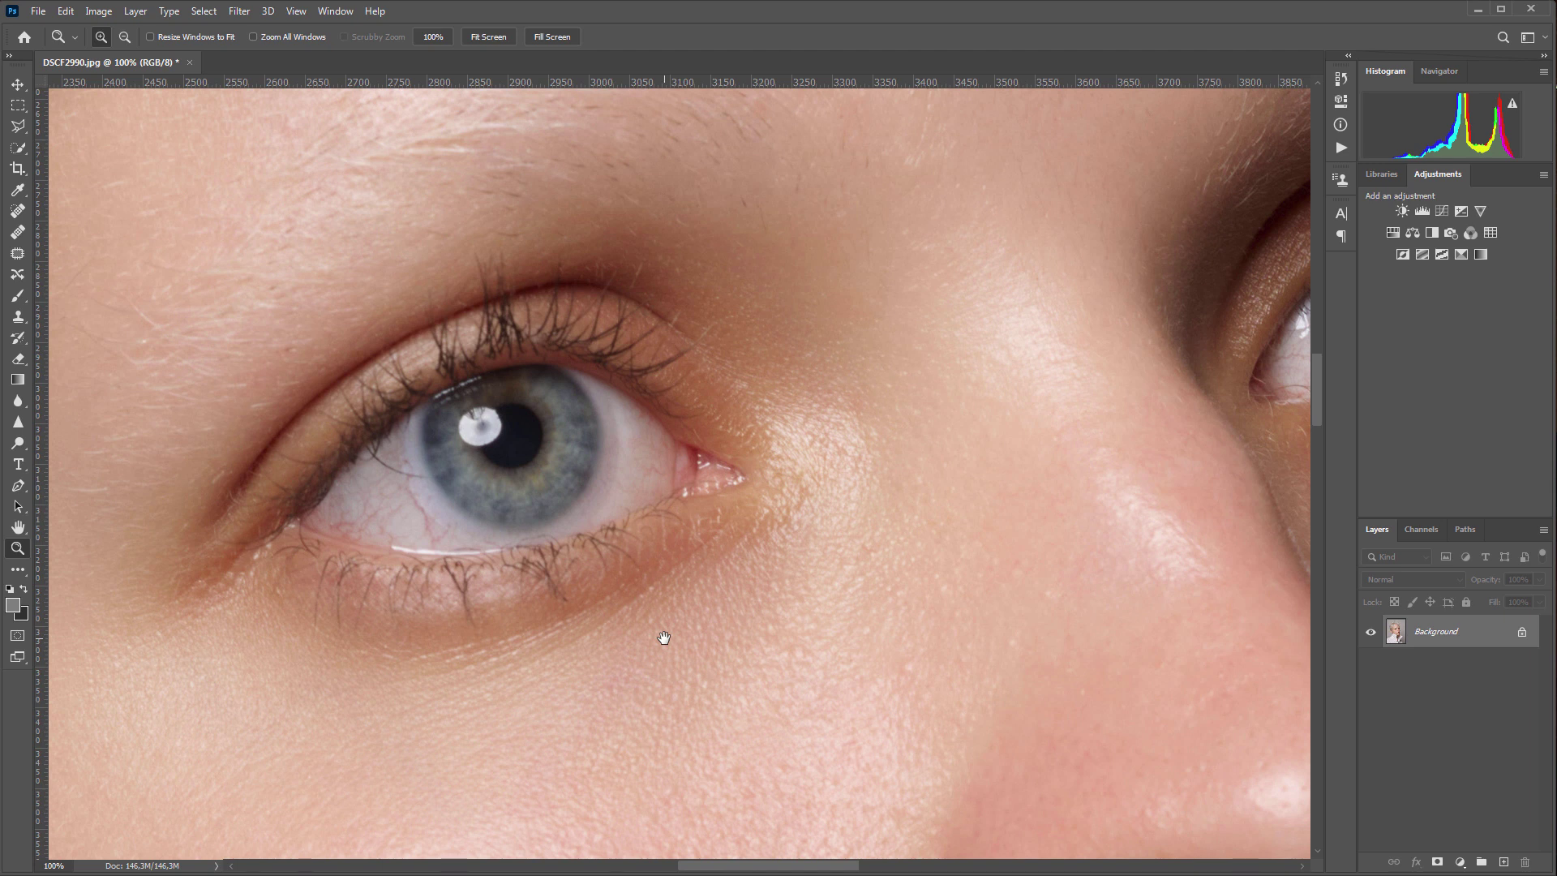
Add an empty Layer 1 and heal the lower veins of the left eye white with the Healing Brush.
left_click(1504, 861)
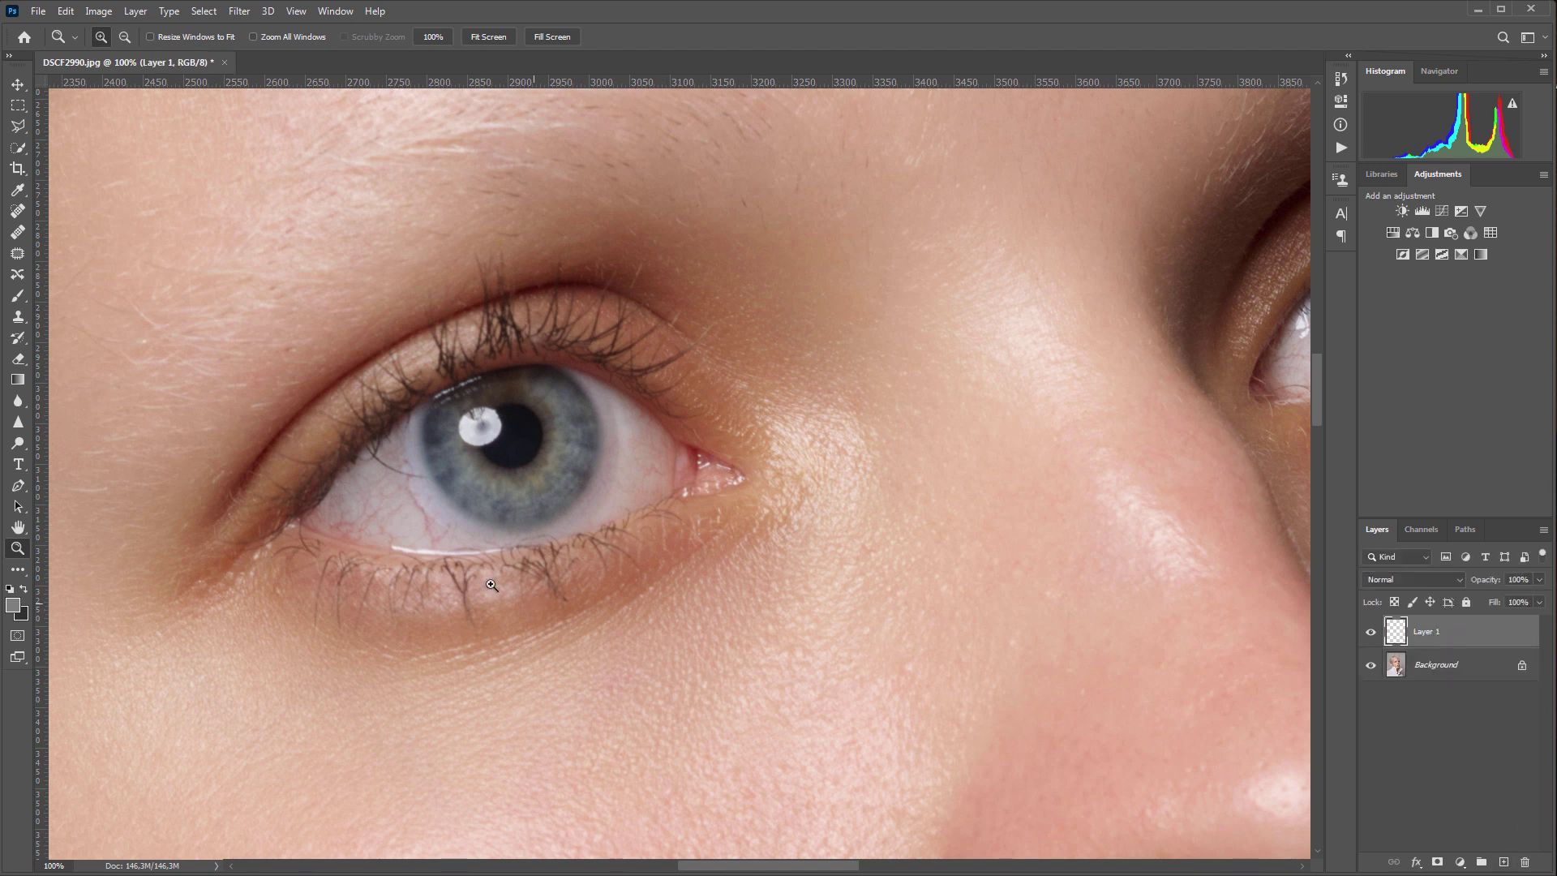
left_click(17, 232)
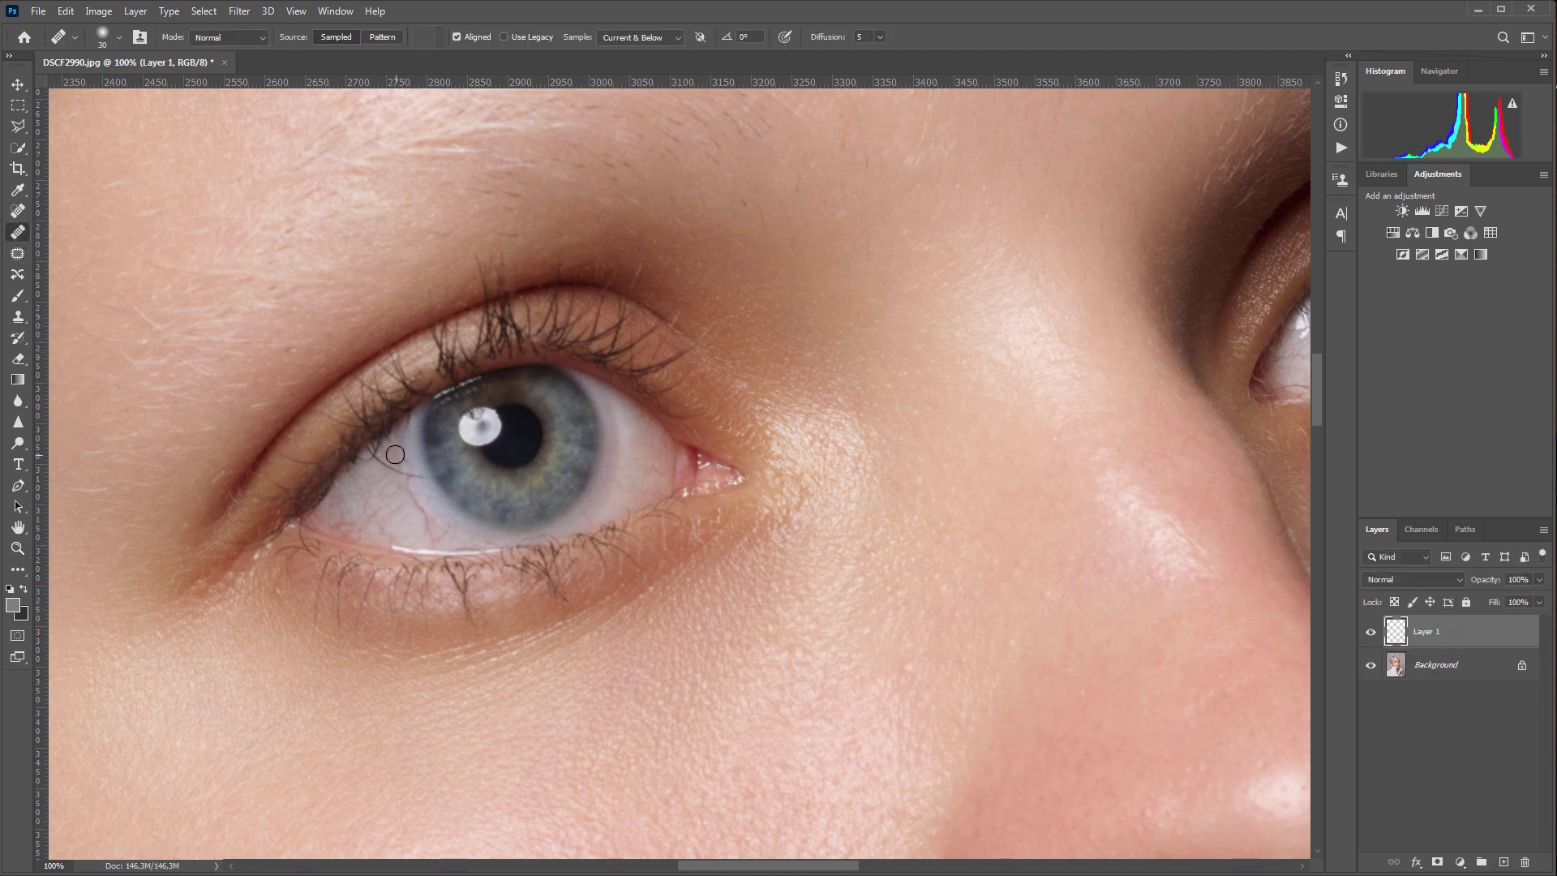
left_click(413, 536, "alt")
left_click(430, 538)
left_click(430, 542)
left_click(410, 529)
Resample clean eye white and heal the veins across the middle of the white.
left_click(401, 516, "alt")
left_click(385, 521)
left_click(411, 497, "alt")
left_click(432, 520)
left_click_drag(380, 508, 389, 497)
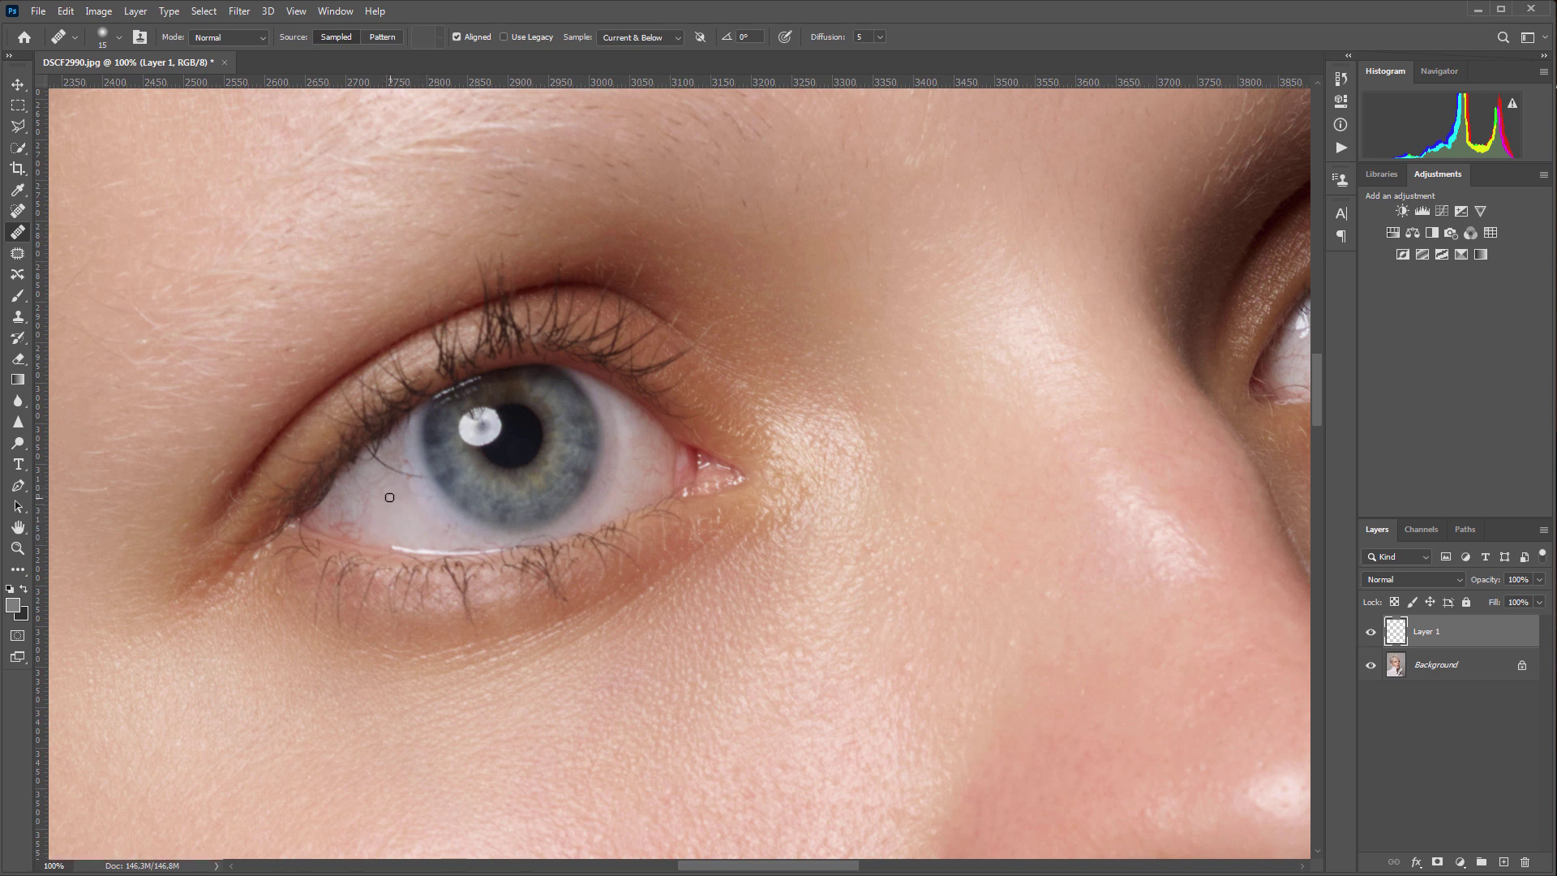
left_click(372, 536, "alt")
left_click(361, 539)
Heal the remaining veins lower on the white and at the inner corner.
left_click(366, 528, "alt")
left_click(393, 481)
left_click_drag(359, 496, 371, 513)
left_click(635, 451)
left_click_drag(644, 463, 658, 471)
mouse_move(637, 477)
left_mouse_down()
mouse_move(635, 445)
mouse_move(663, 443)
mouse_move(641, 446)
mouse_move(635, 424)
mouse_move(626, 468)
left_mouse_up()
Create Layer 2 in Soft Light mode, filled with 50% gray.
key("ctrl+shift+n")
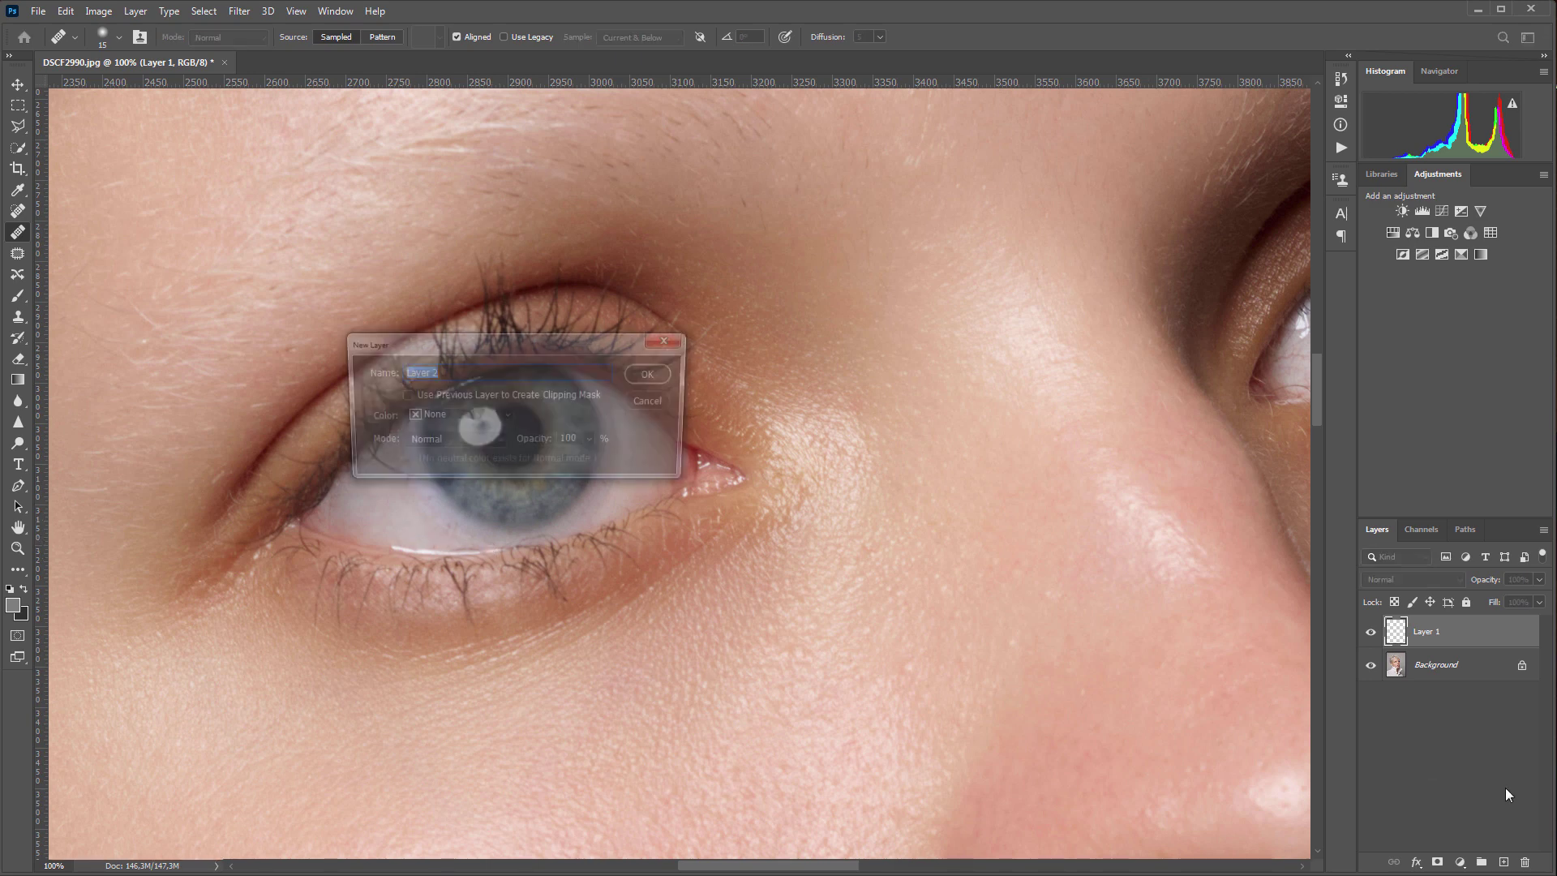
left_click(466, 441)
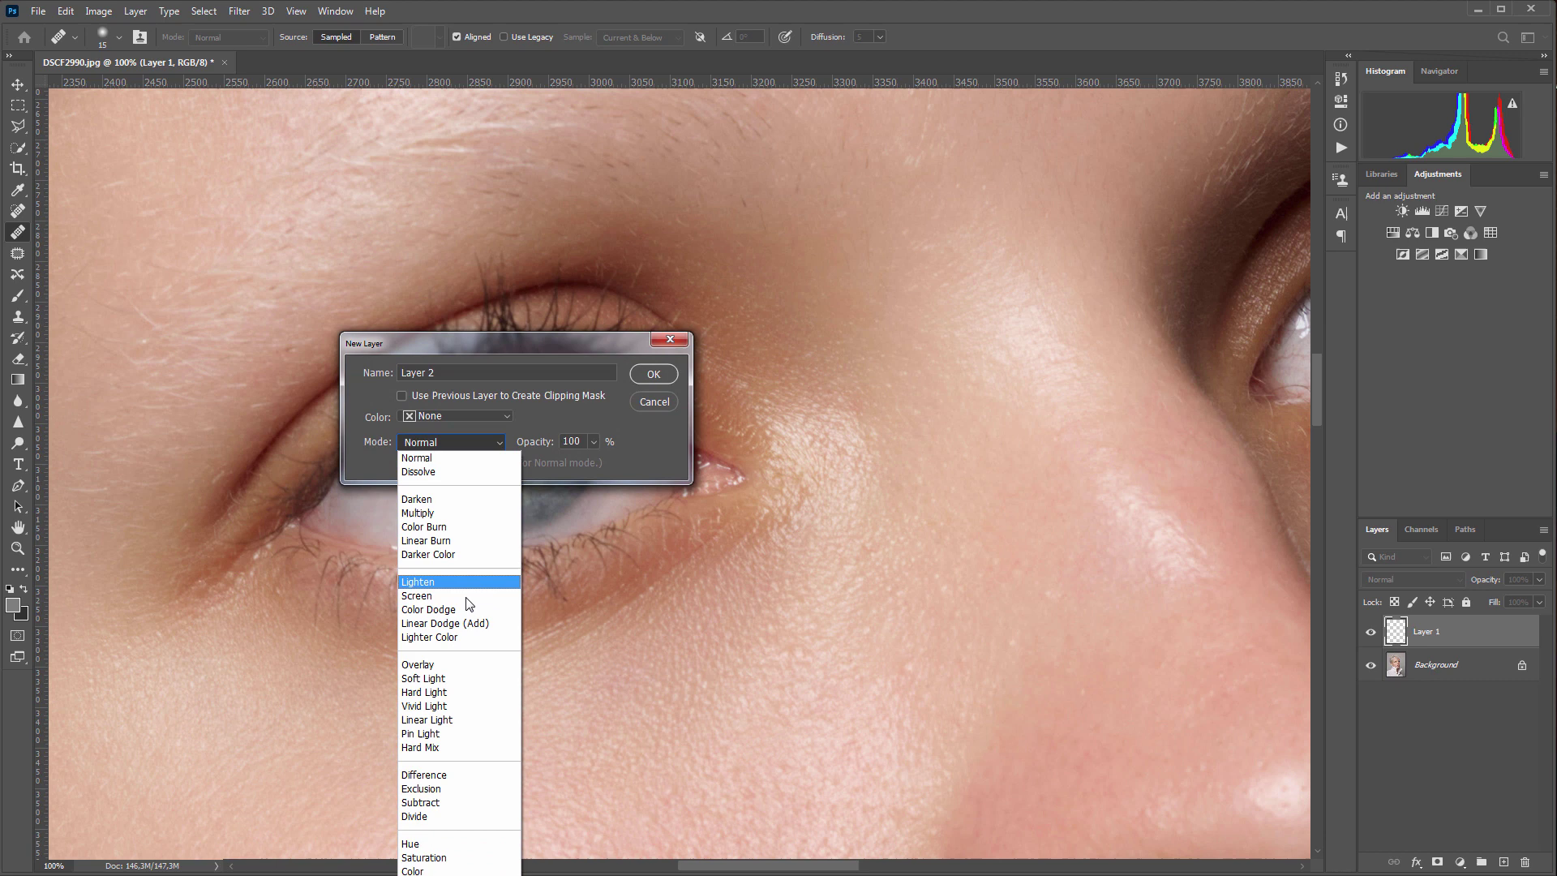
left_click(454, 673)
left_click(446, 459)
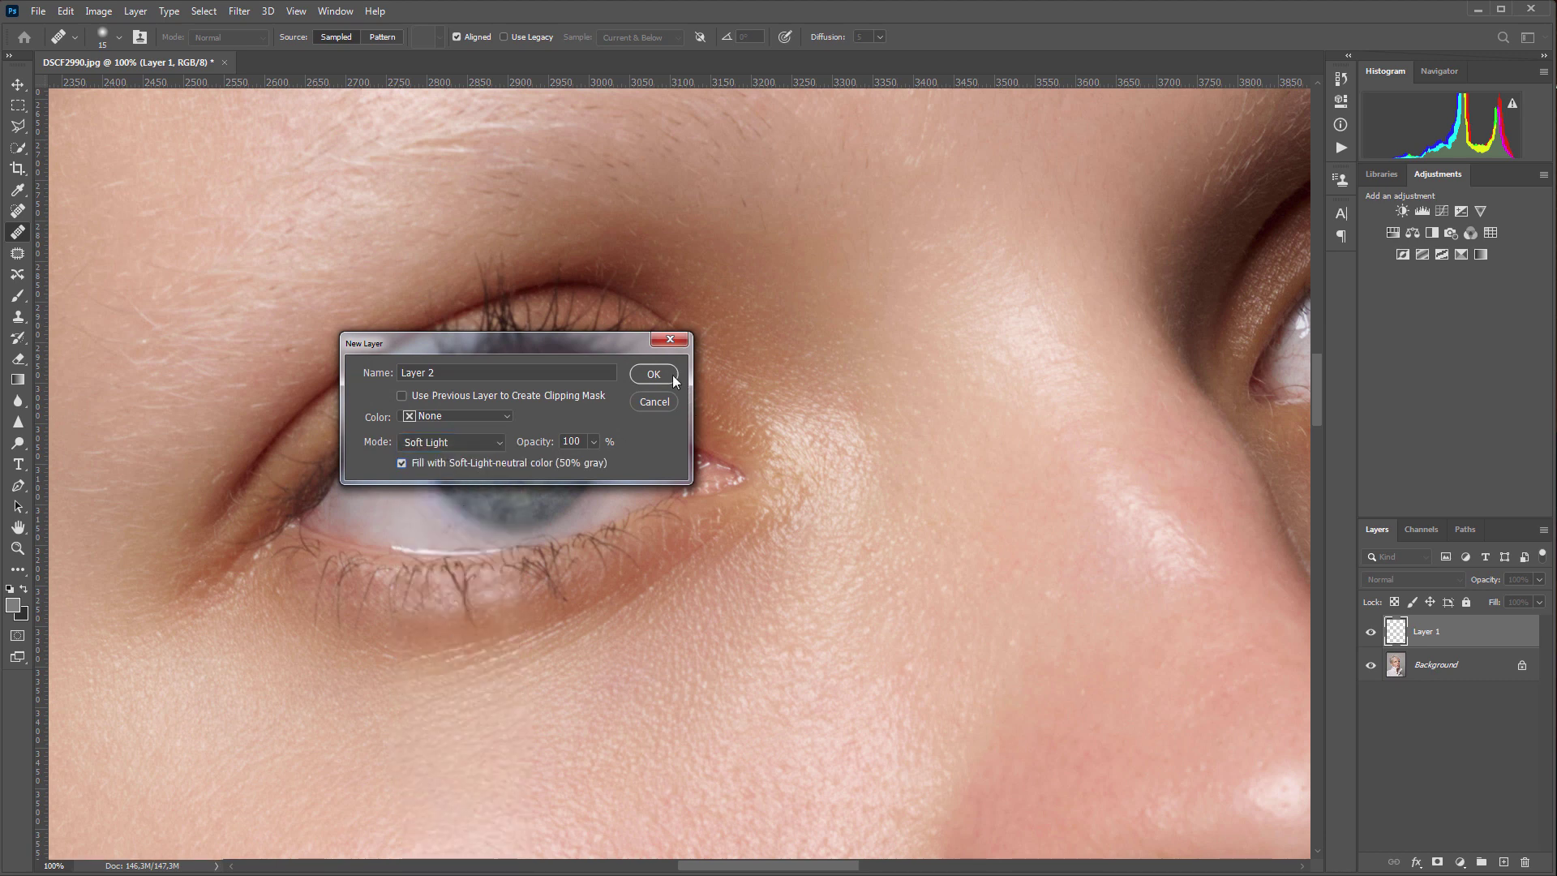
left_click(653, 374)
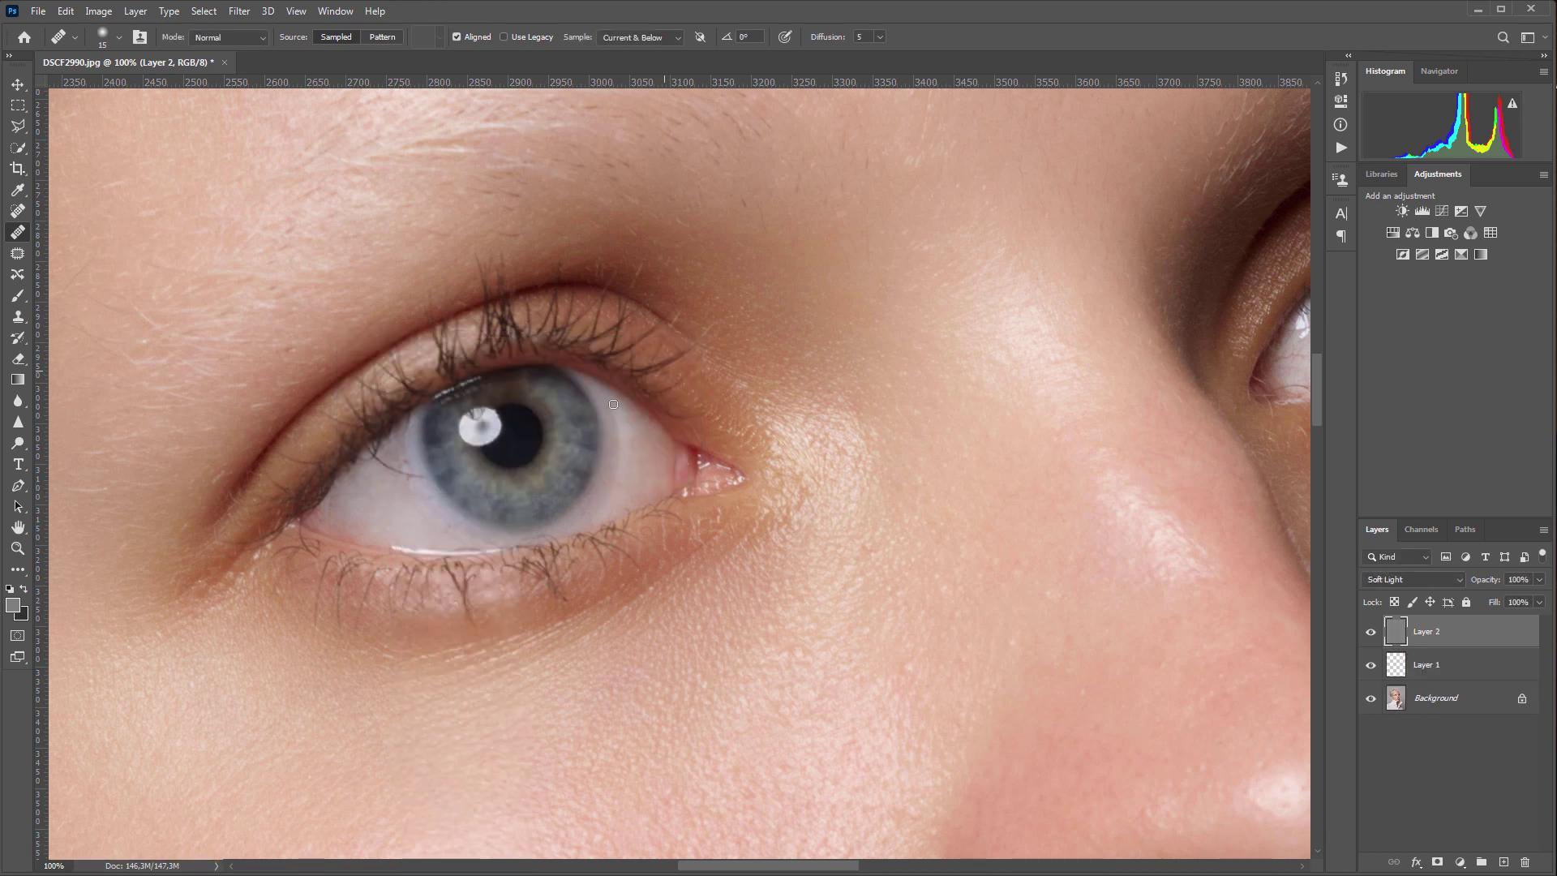
Burn a bright patch on the left eye white at 8% exposure with a small brush.
left_click(19, 444)
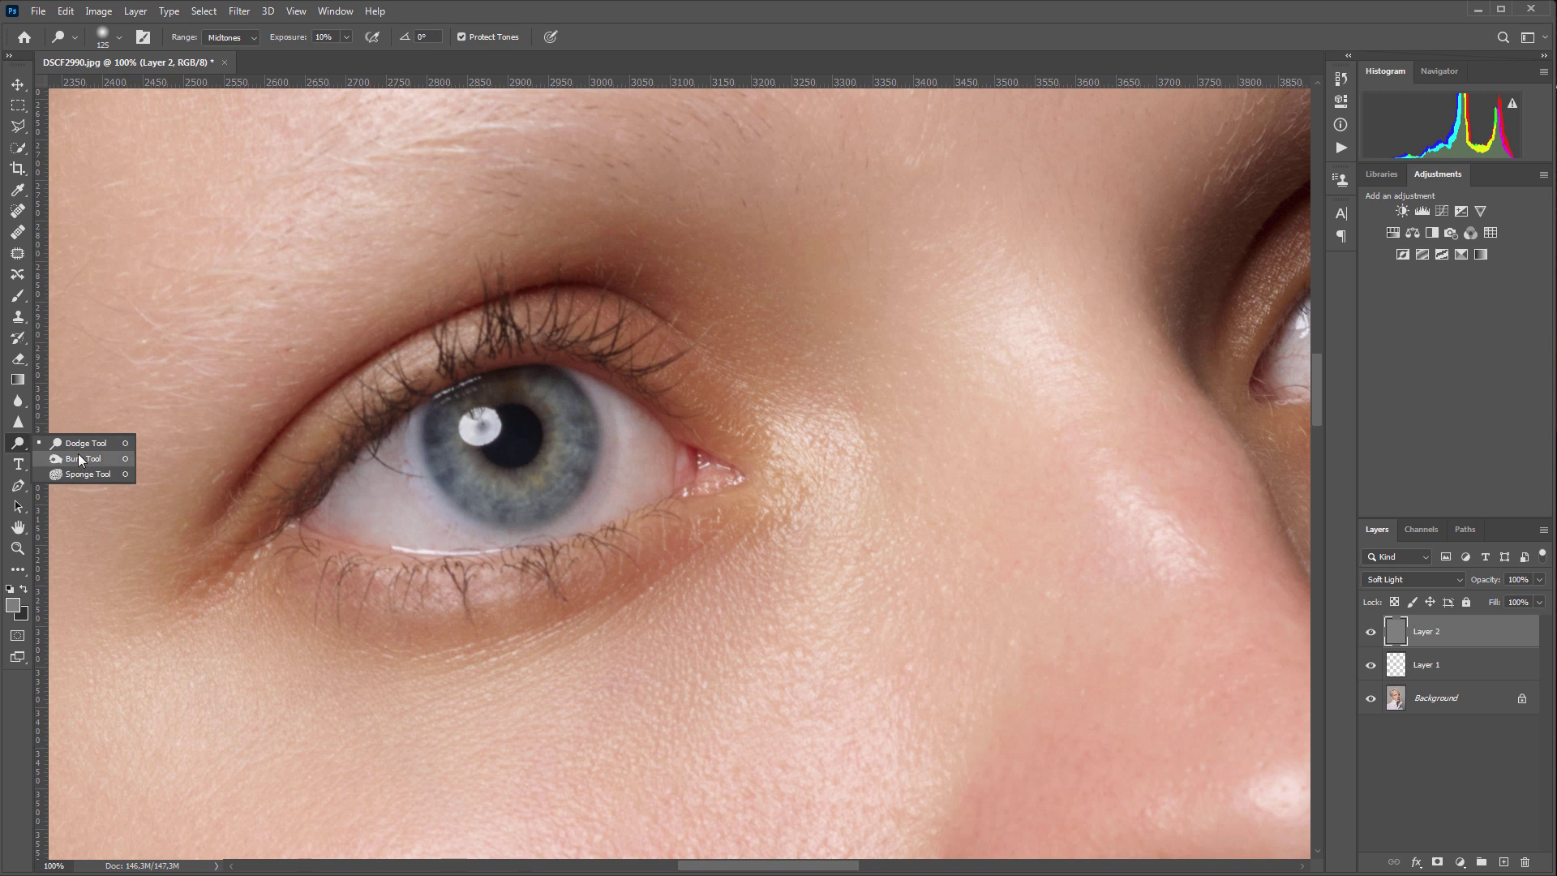
left_click(80, 459)
left_click(352, 36)
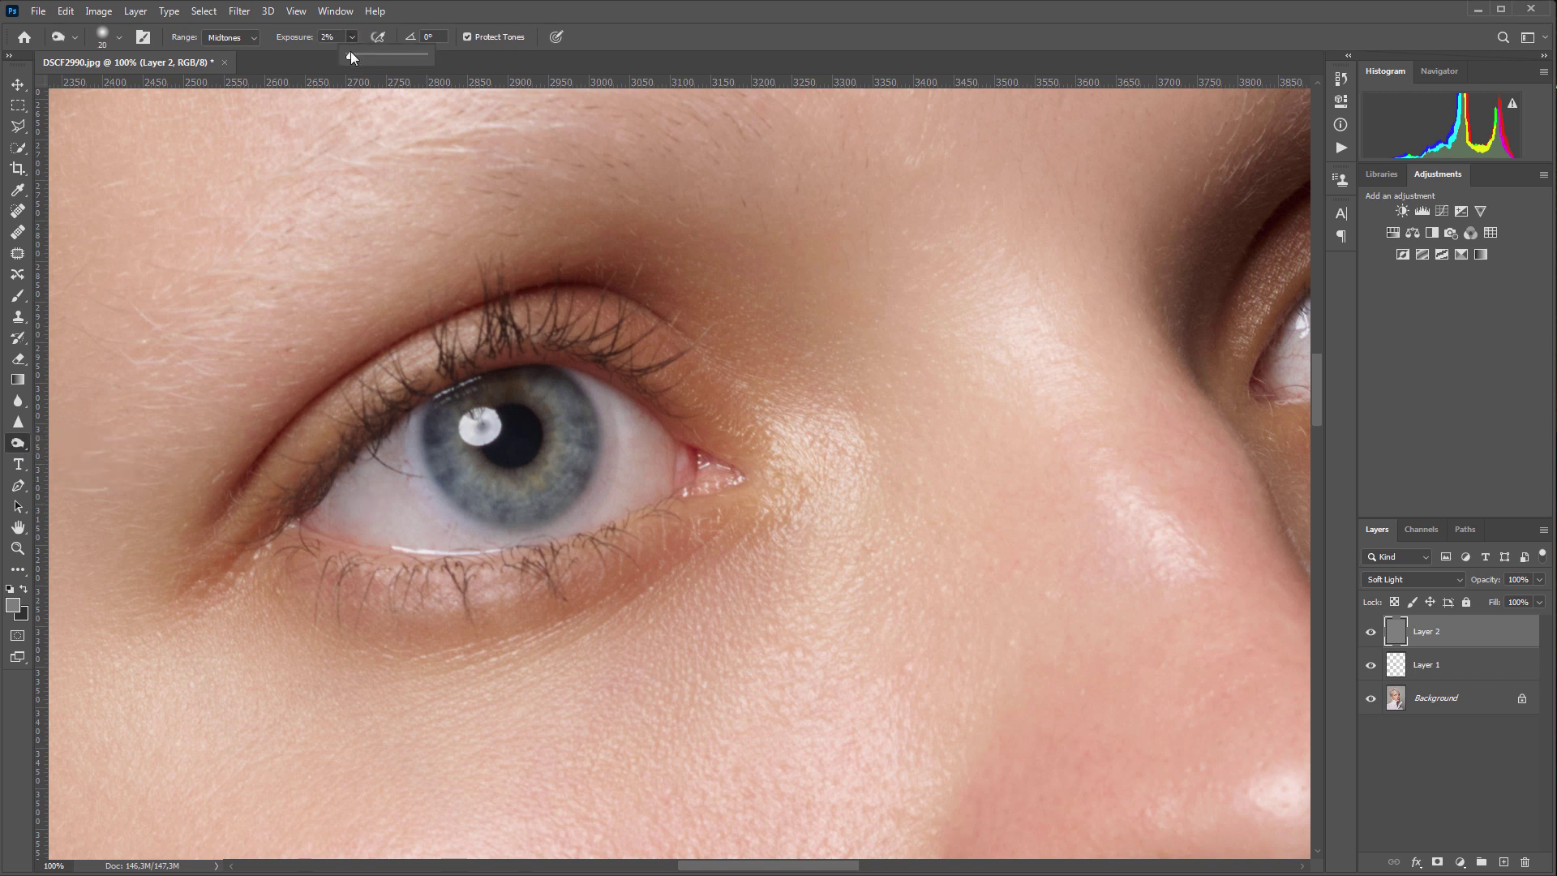
left_click(355, 57)
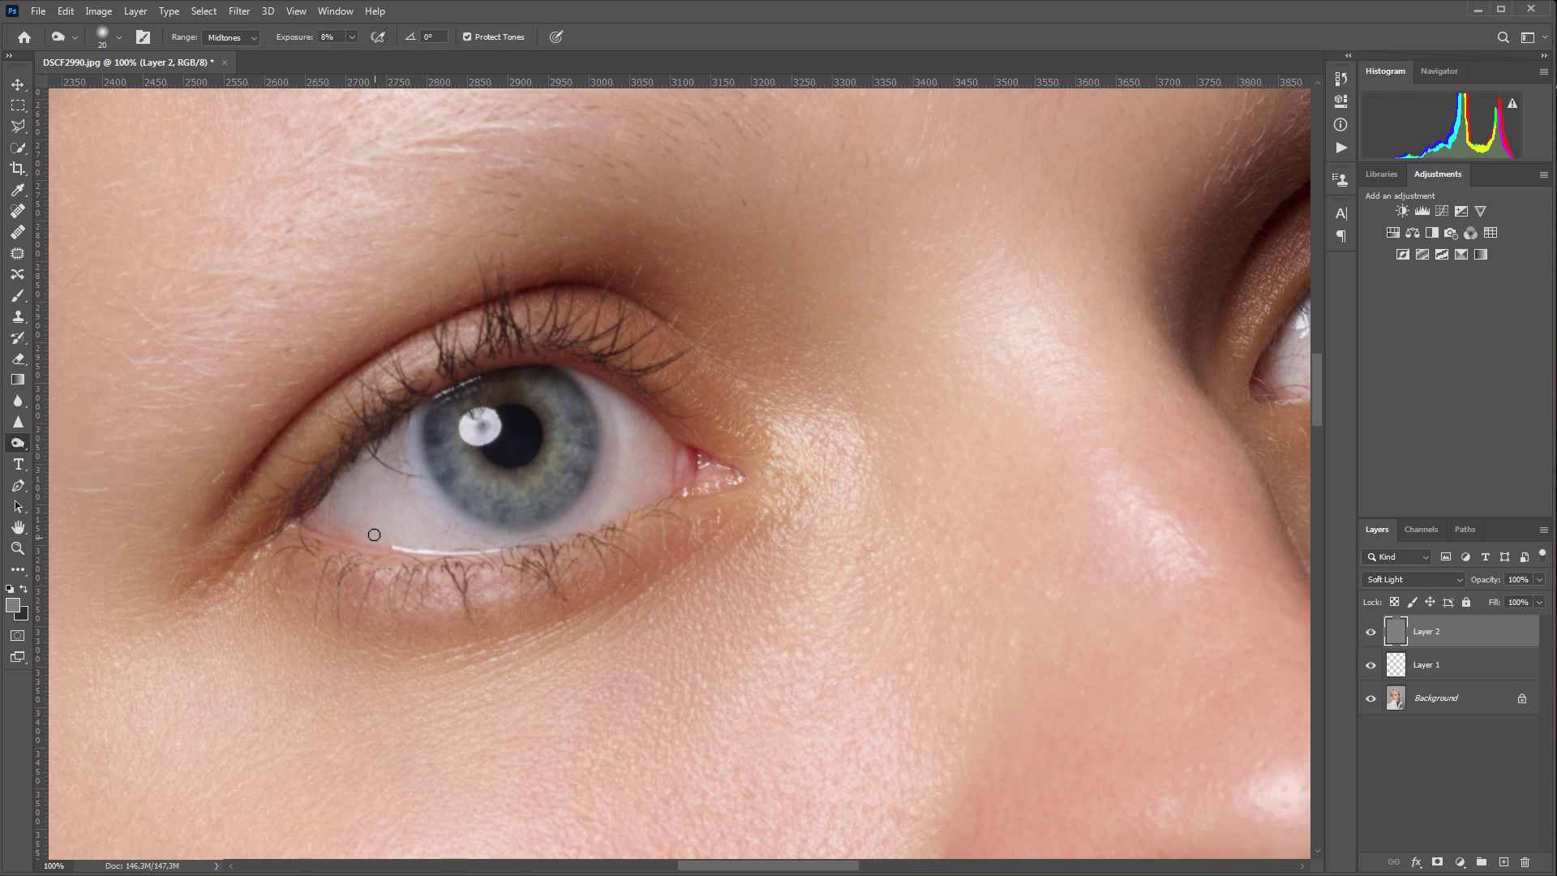
key("bracketleft")
key("bracketleft")
key("bracketleft")
left_click_drag(374, 514, 378, 527)
key("bracketright")
key("bracketleft")
Switch to the Dodge tool at 6% exposure with a fine brush size.
right_click(18, 443)
left_click(72, 443)
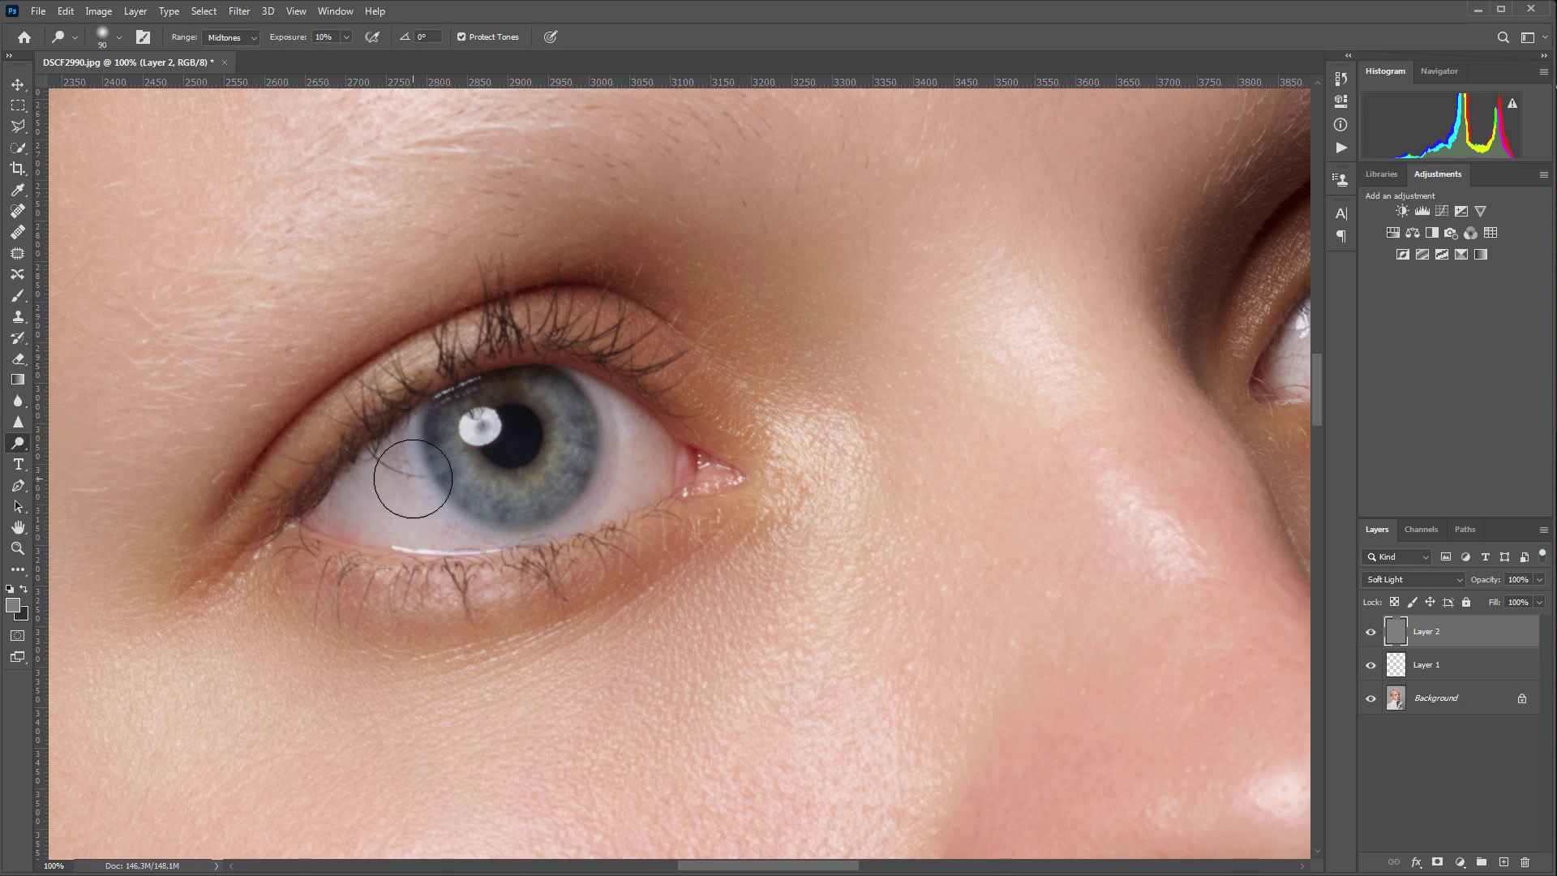
key("bracketleft")
key("bracketleft")
left_click(346, 38)
left_click_drag(344, 56, 347, 55)
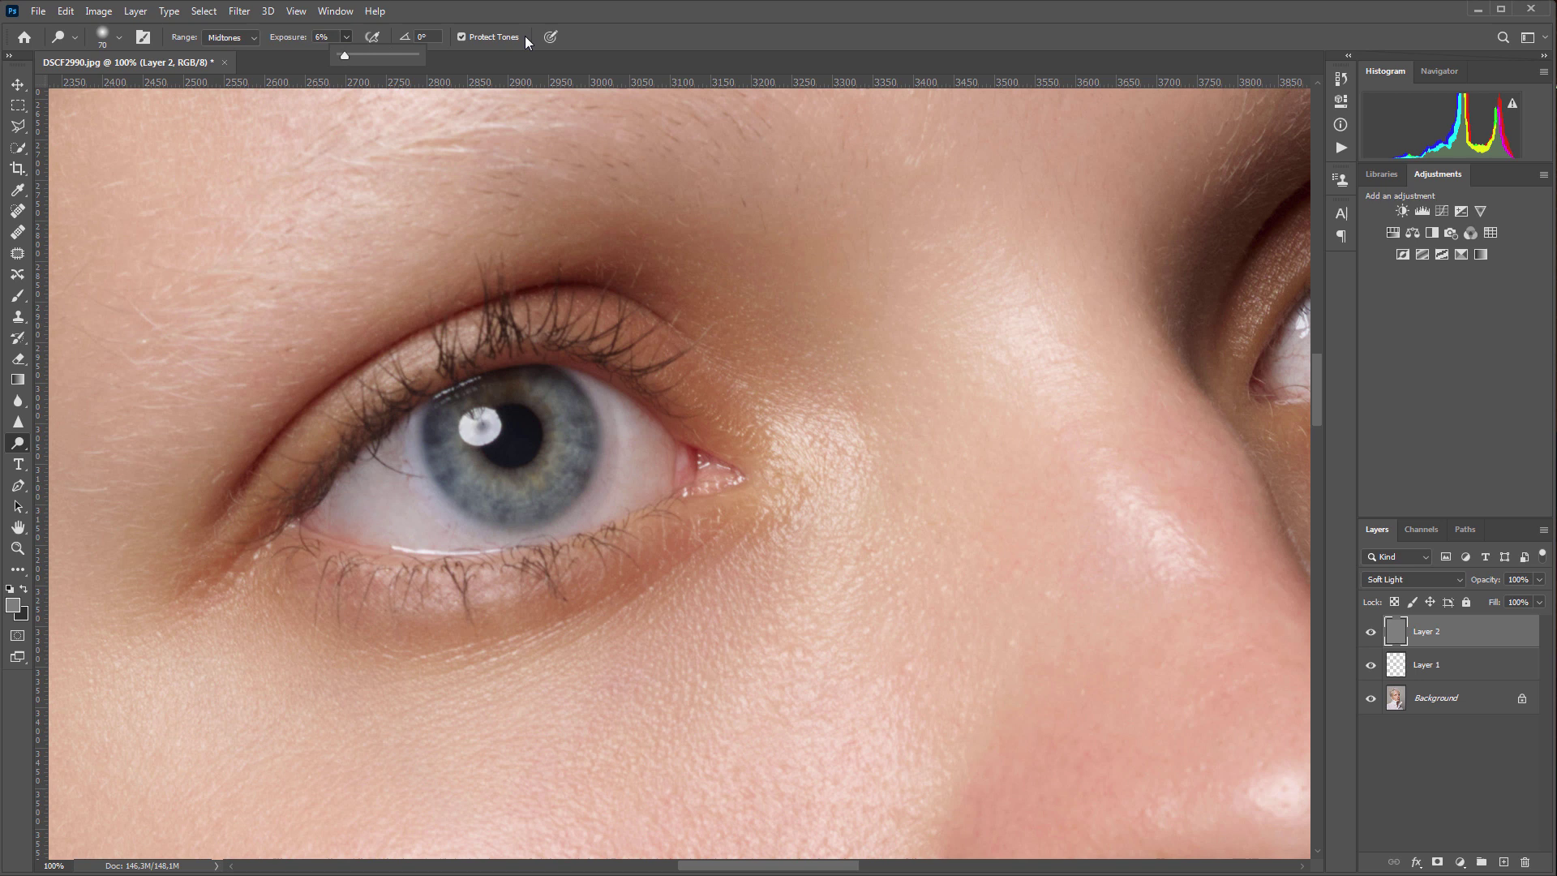
key("bracketleft")
key("bracketleft")
key("bracketleft")
key("bracketleft")
key("bracketleft")
key("bracketleft")
key("bracketright")
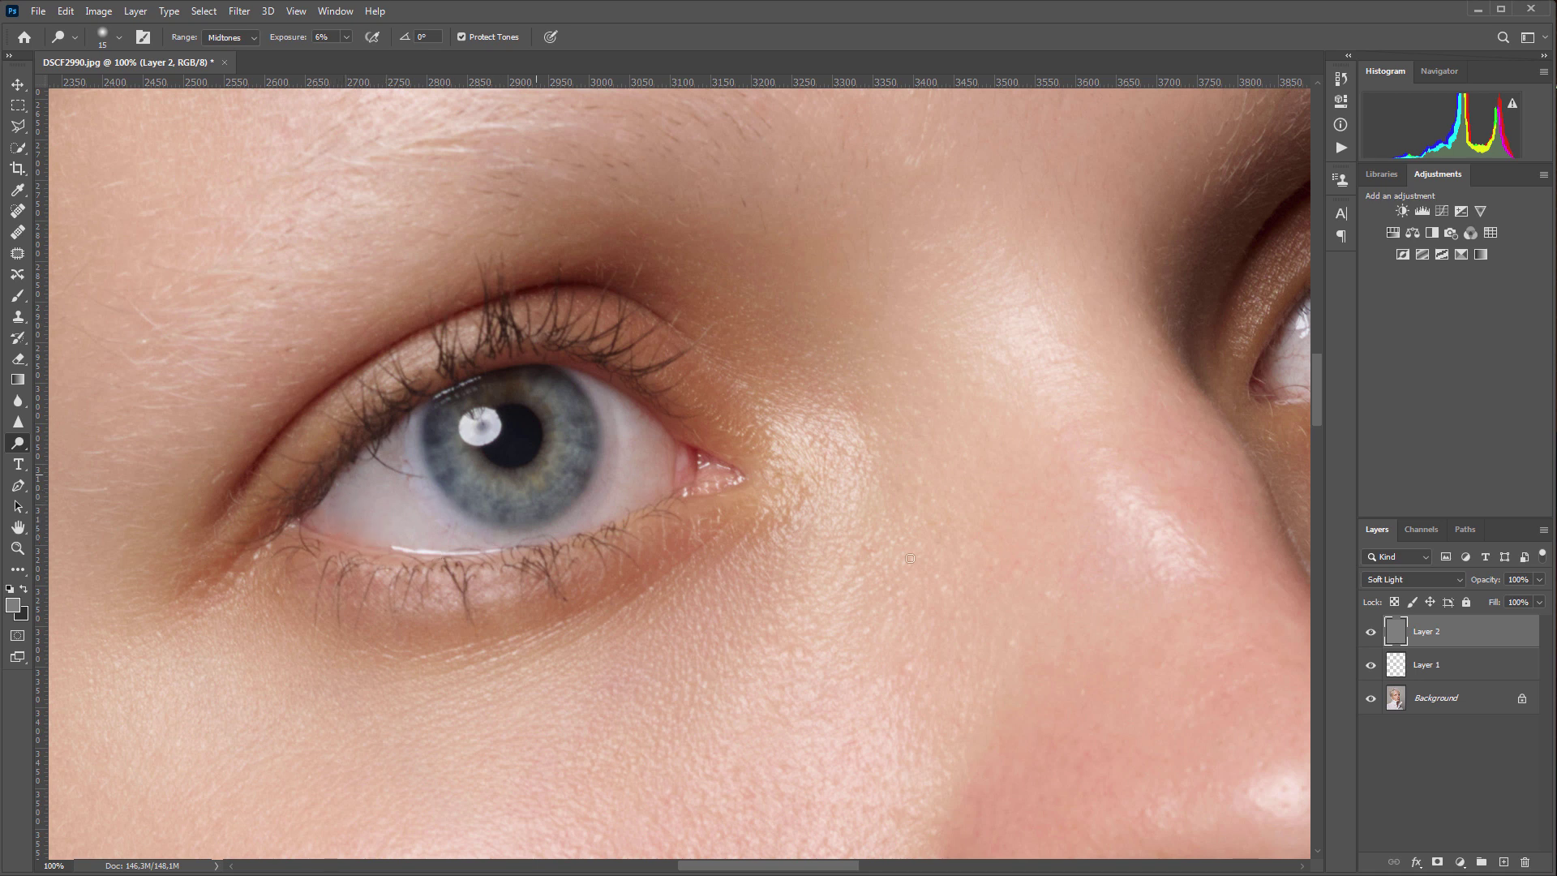
Group Layer 1 and Layer 2 into Group 1 and toggle its visibility to compare.
left_click(1480, 666, "shift")
key("ctrl+g")
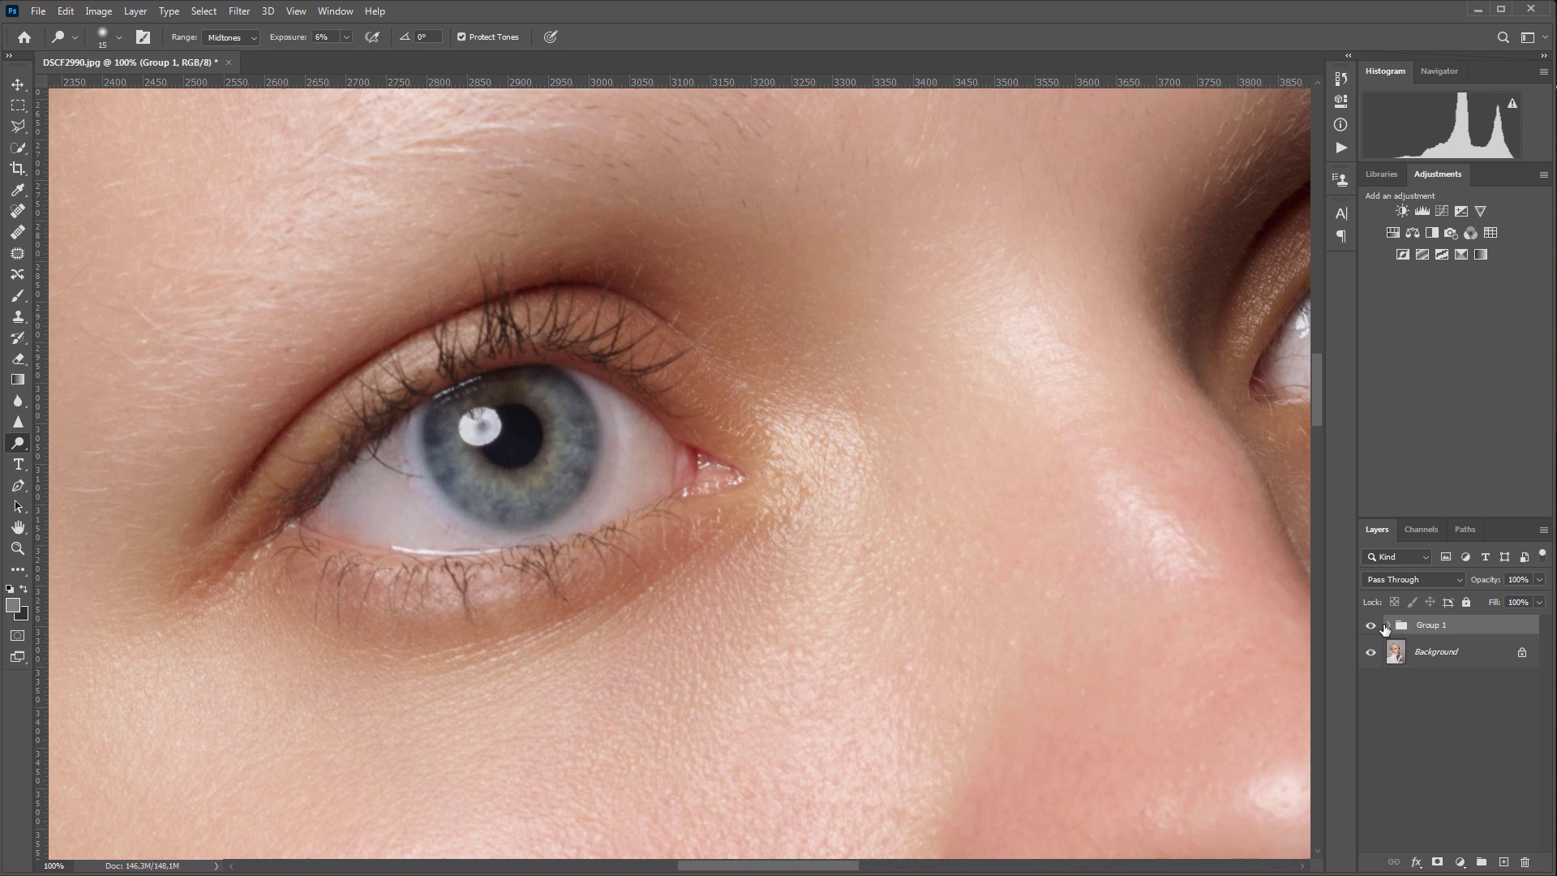
left_click(1371, 625)
left_click(1370, 625)
left_click(1370, 625)
left_click(1371, 625)
Pan over to the right eye and zoom out around the eyes.
left_click_drag(880, 546, 670, 584)
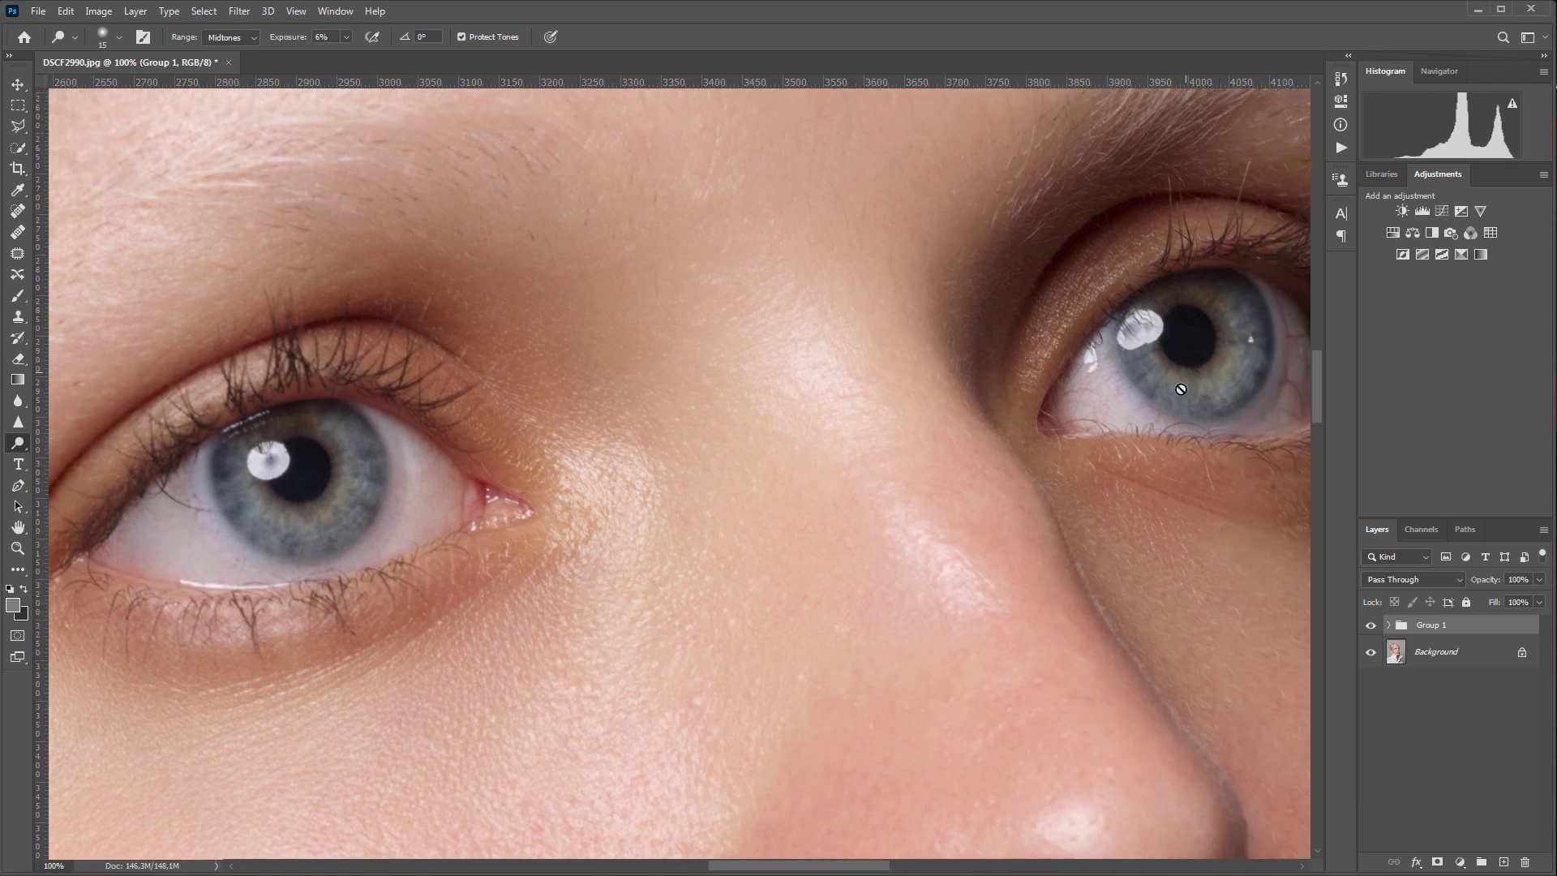
key("z")
left_click(536, 536, "alt")
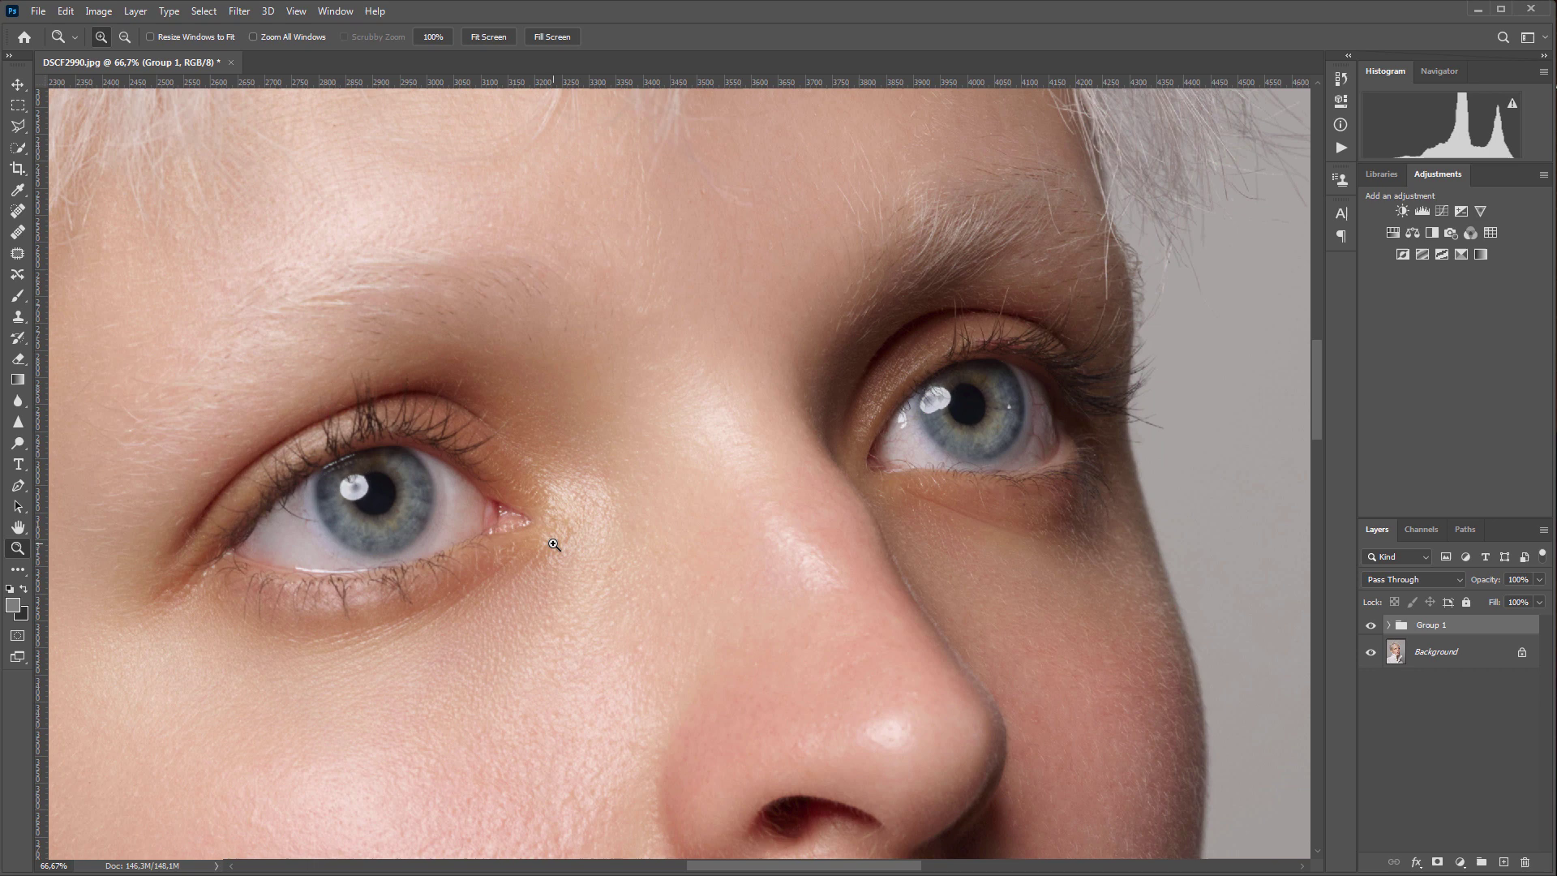
On the Background layer, draw rectangular selections around both eyes.
left_click(1420, 657)
key("m")
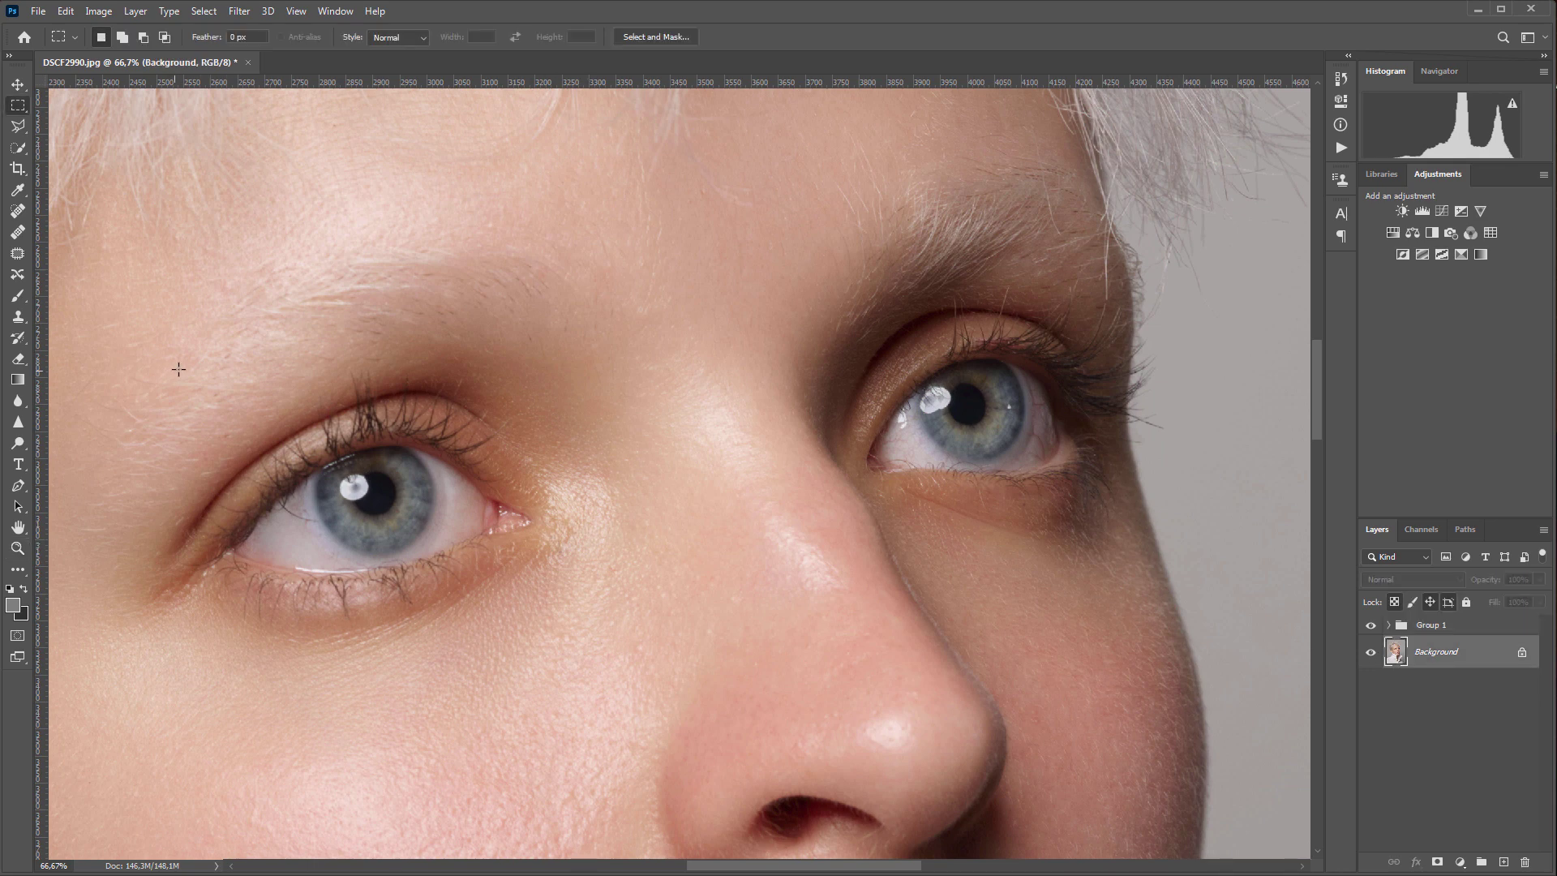
left_click_drag(172, 370, 556, 641)
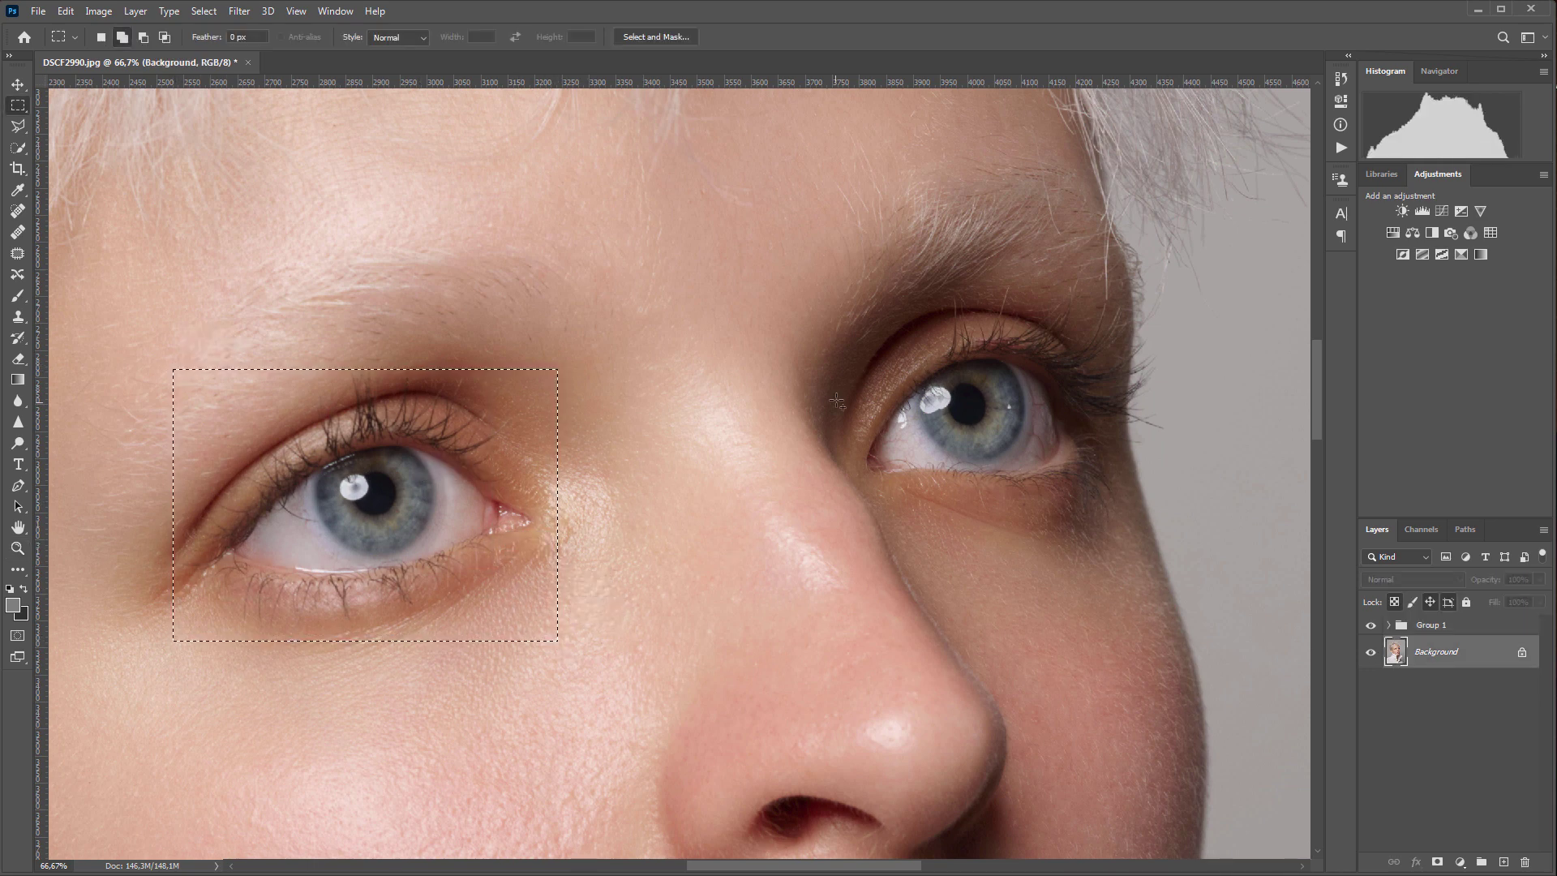
left_click_drag(837, 279, 1100, 553, "shift")
Run Retouch4me Eye Vessels, compare against Original, and apply it.
left_click(239, 11)
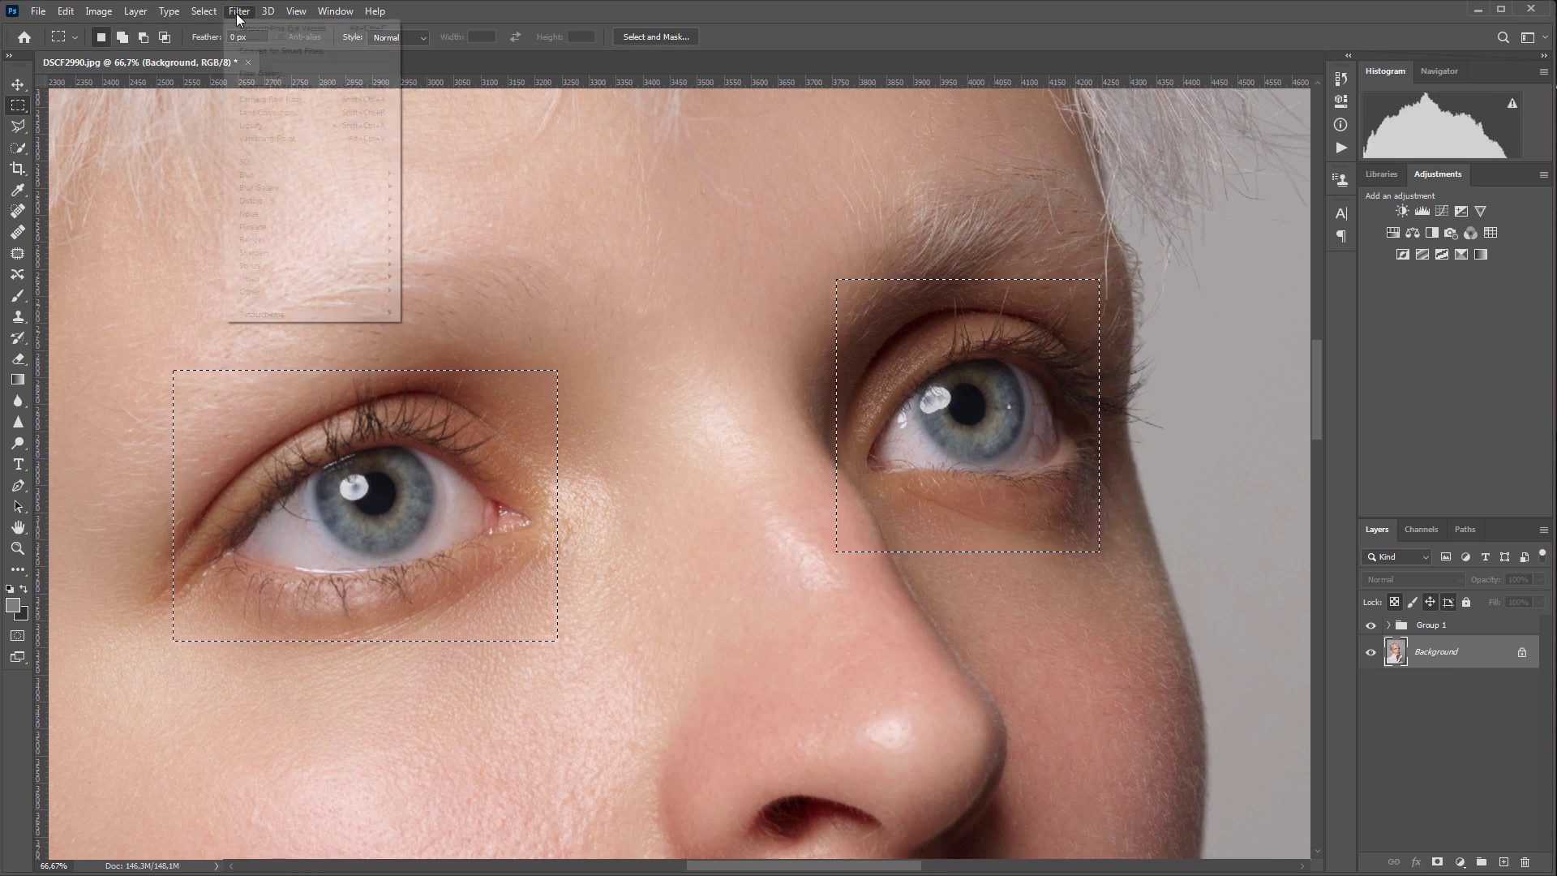
mouse_move(352, 314)
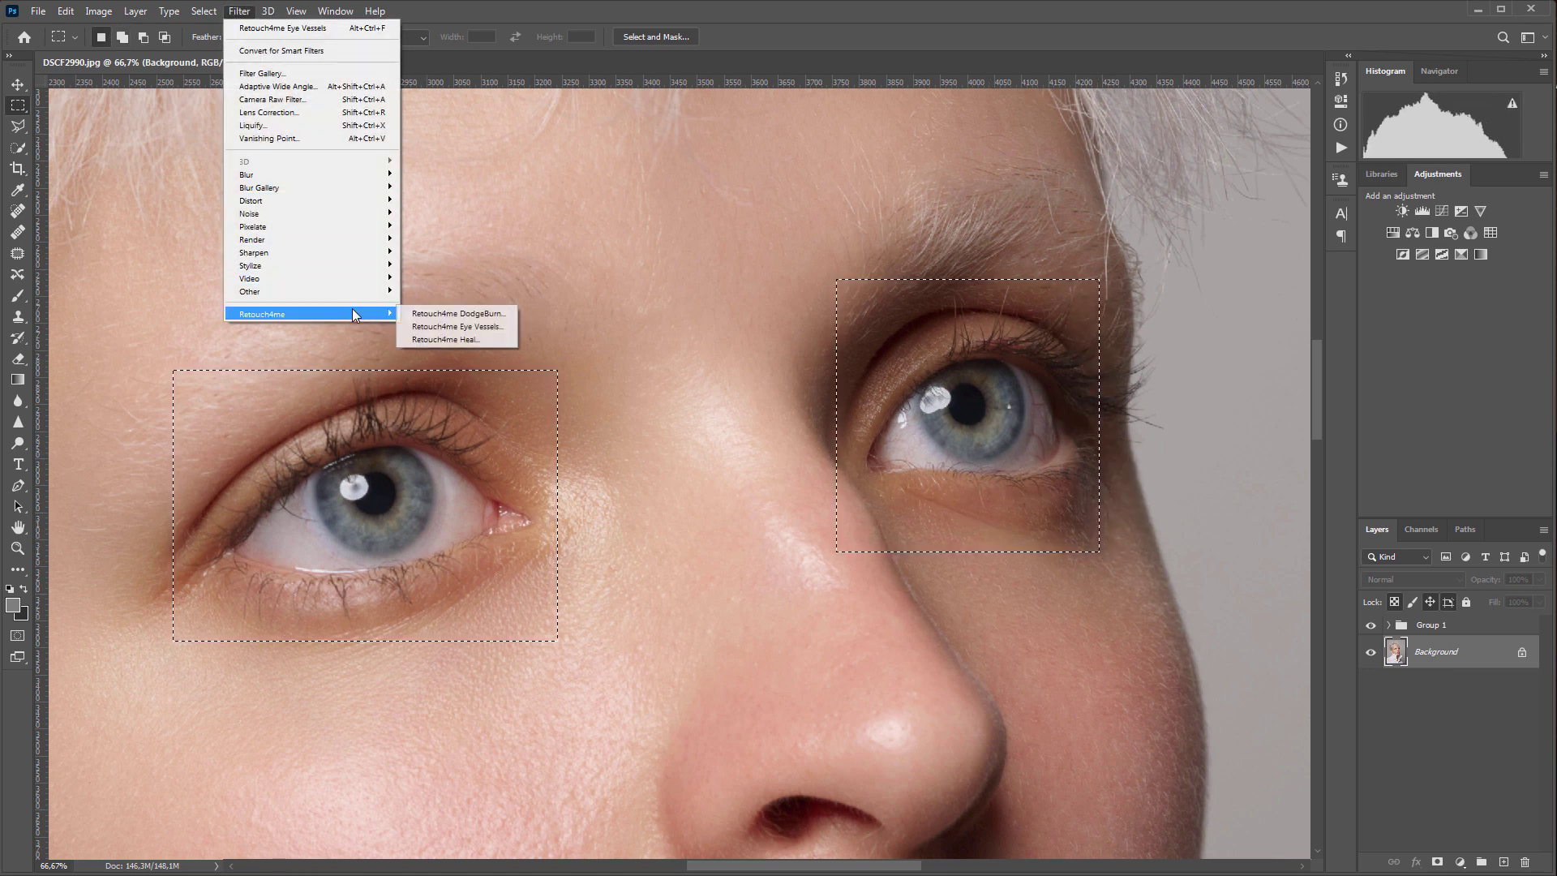
left_click(504, 327)
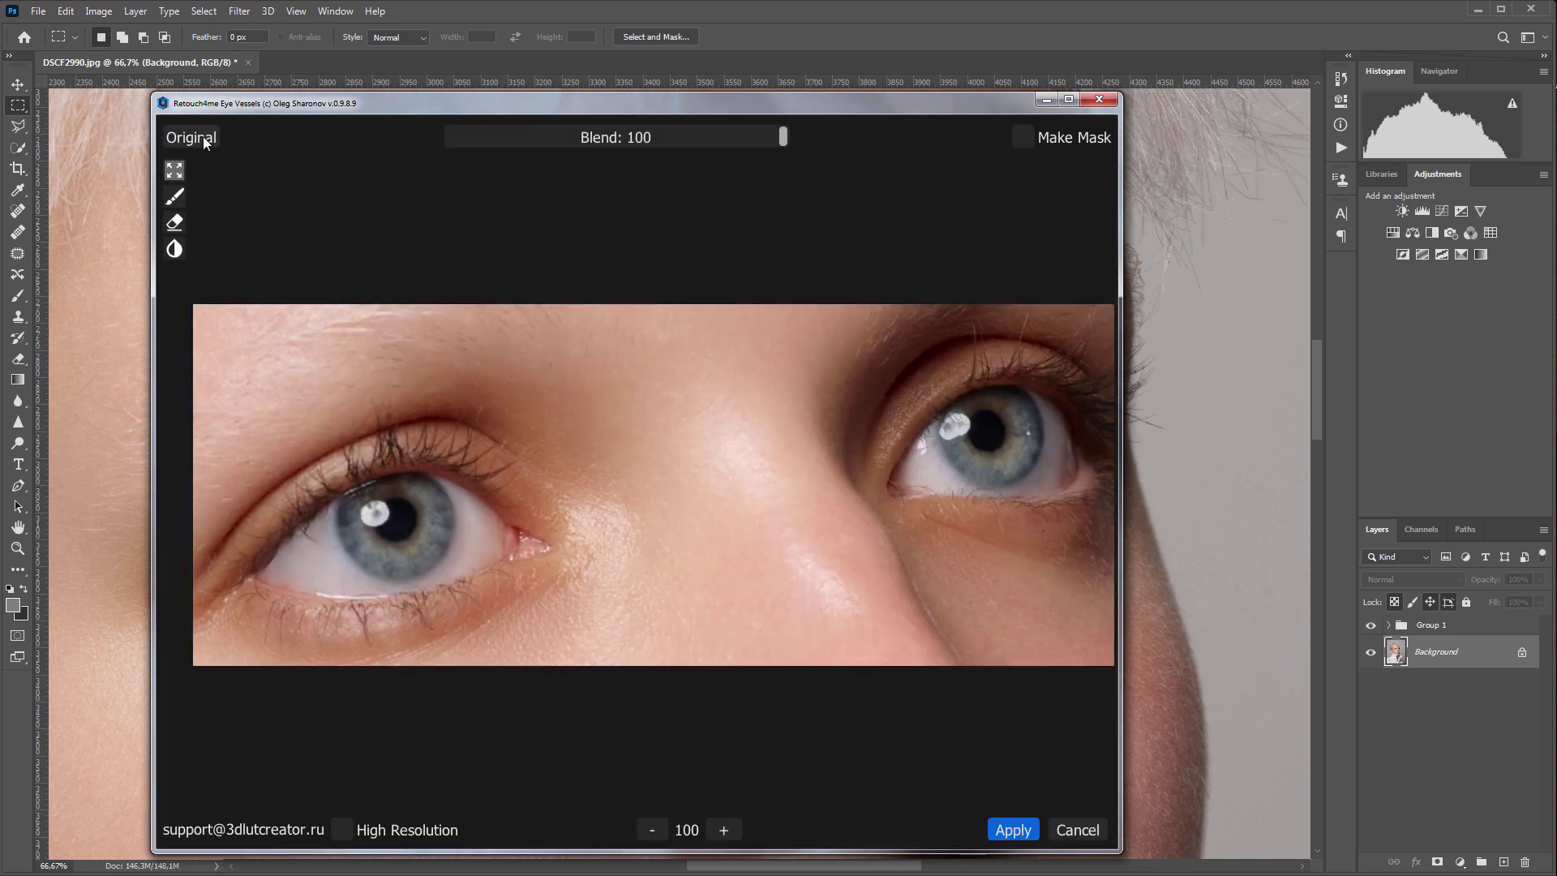
left_click(204, 141)
left_click(205, 142)
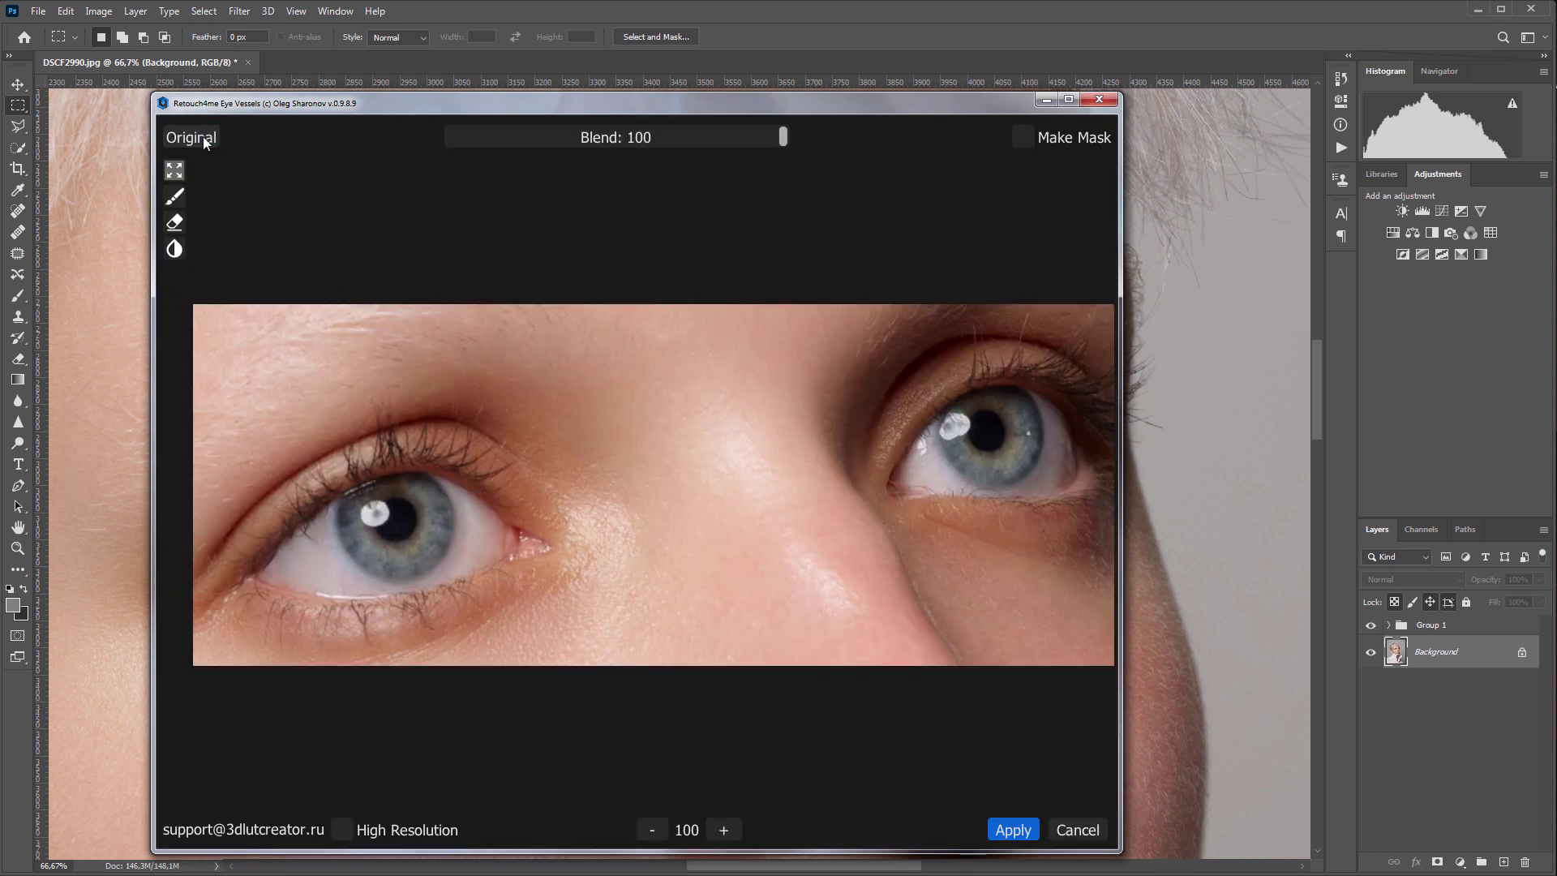
left_click(1005, 828)
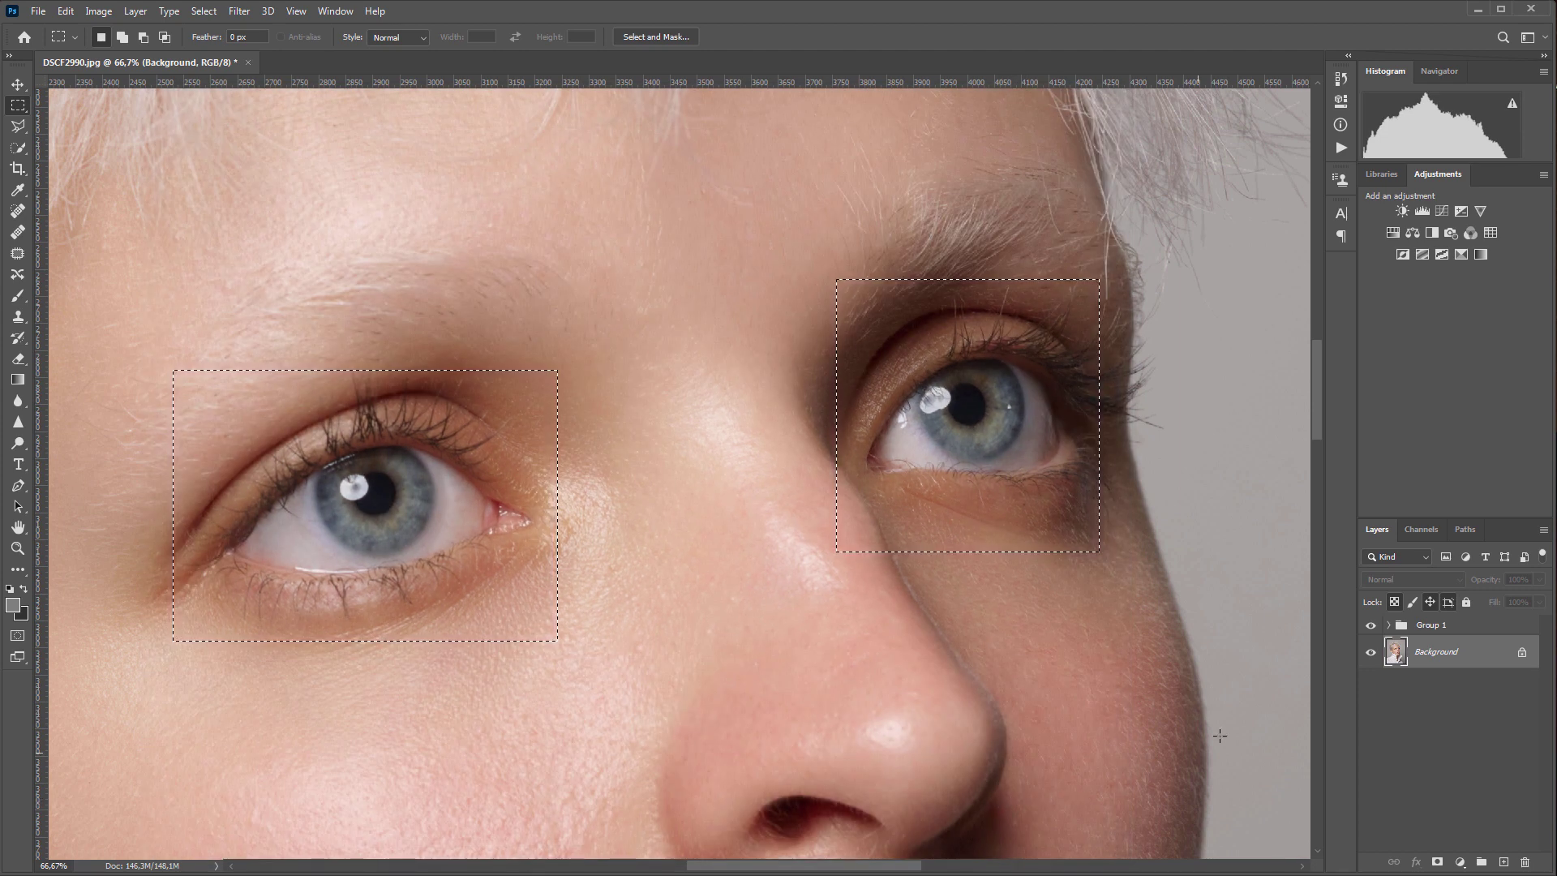
Deselect, revert with F12 then restore the retouched history state, and hide Group 1.
key("ctrl+d")
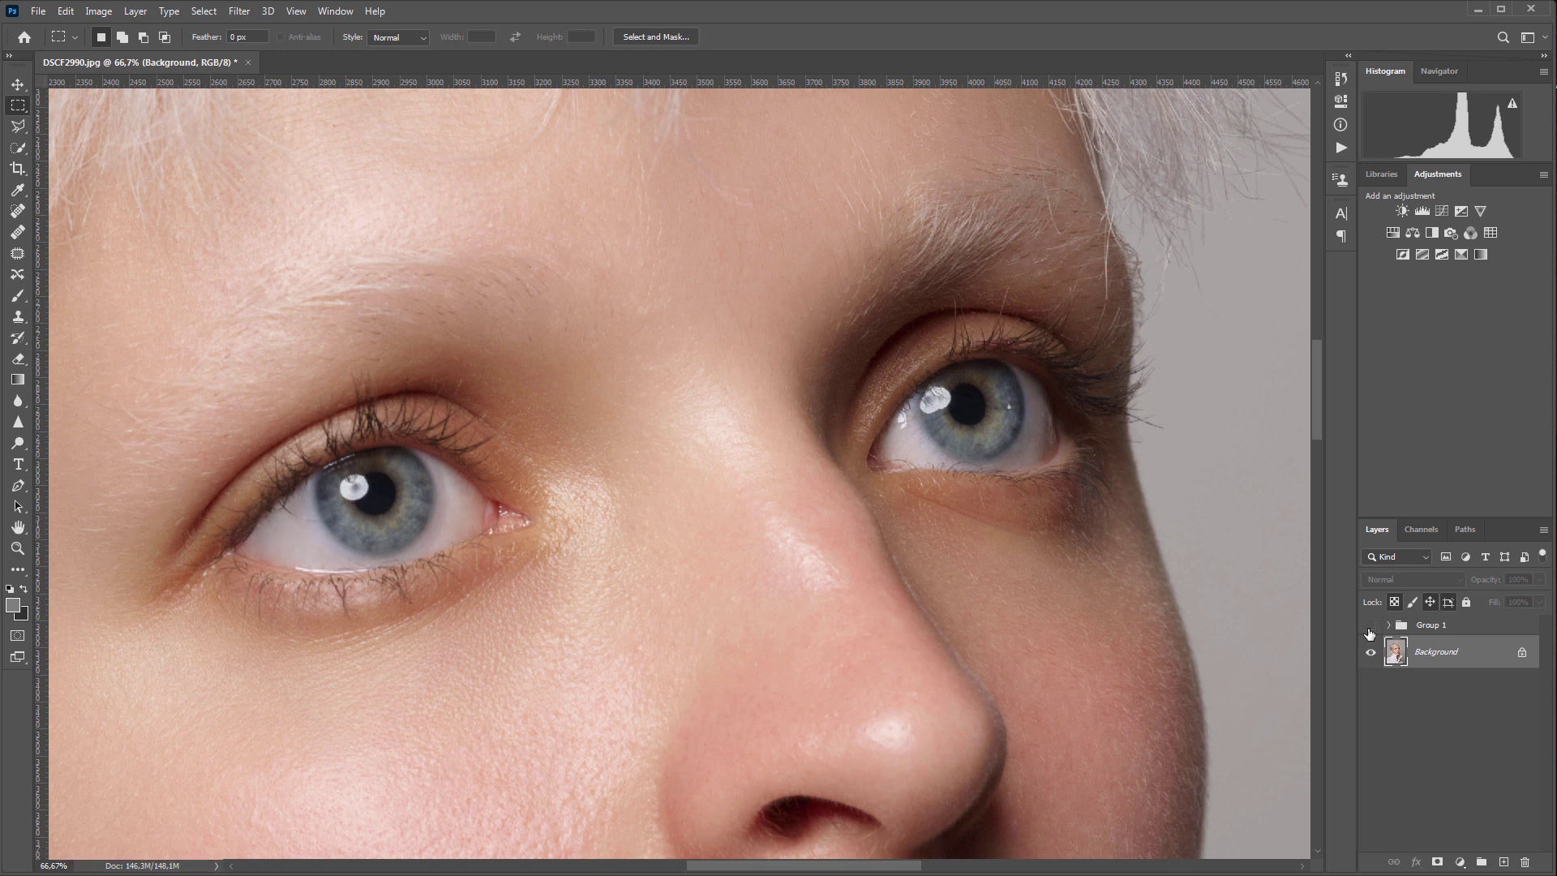
left_click(1340, 79)
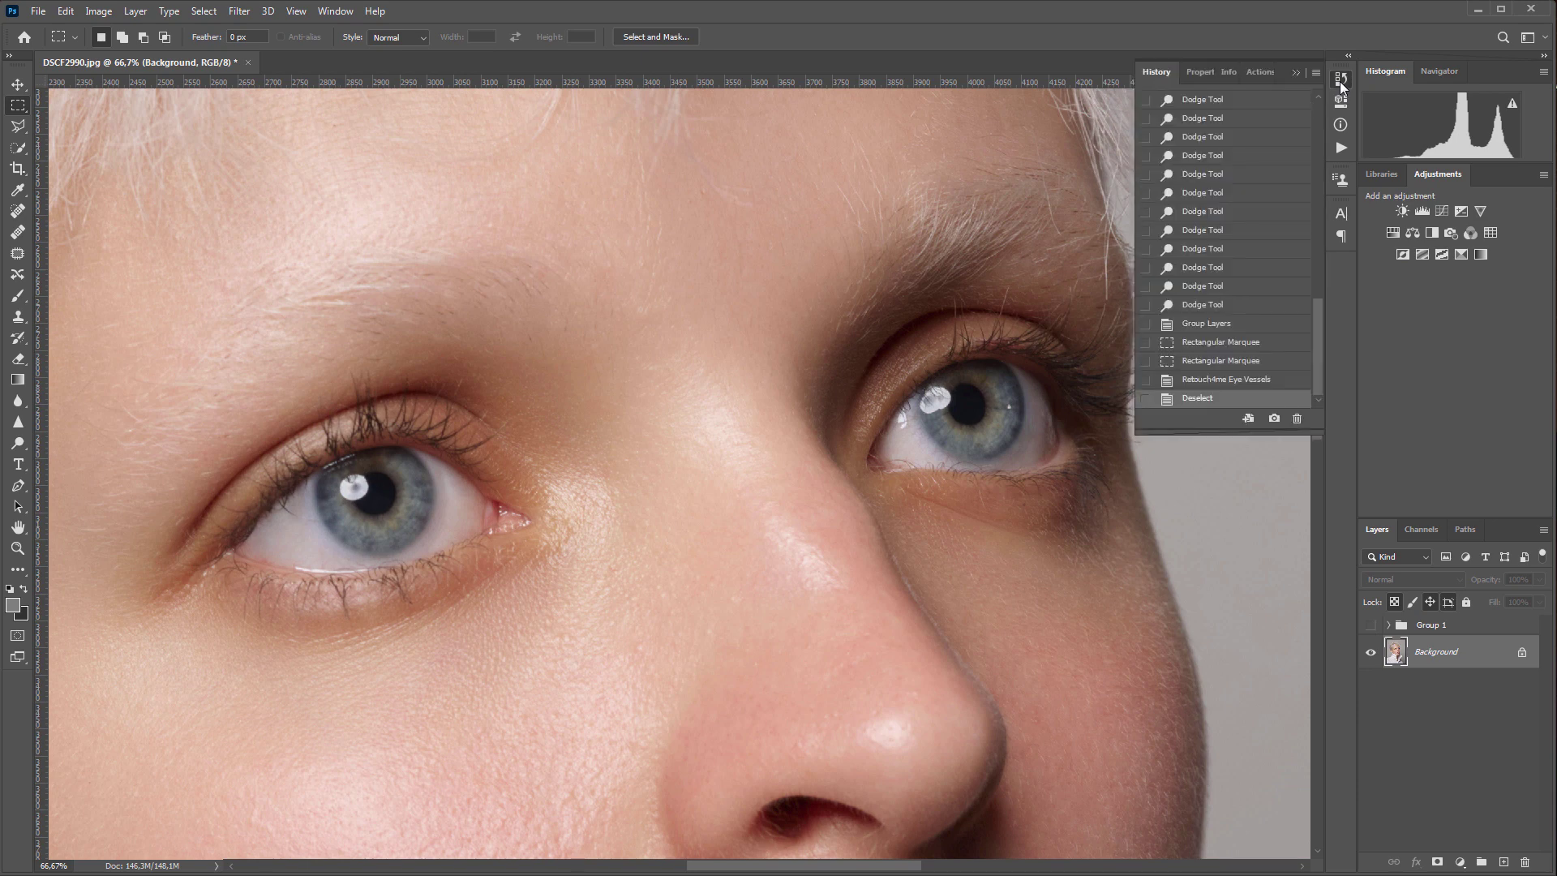
key("F12")
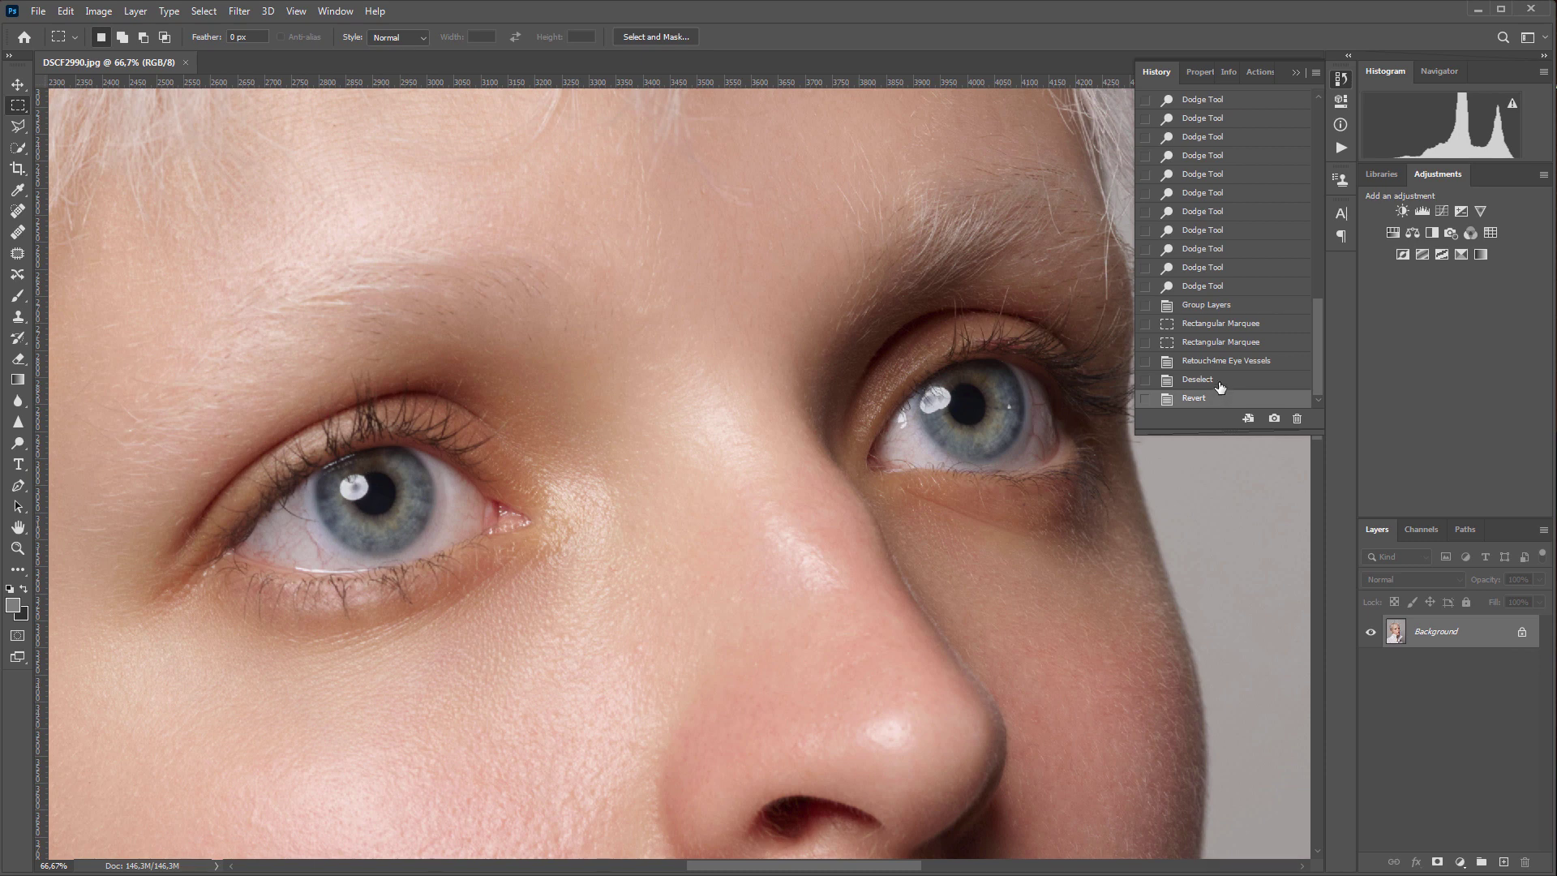
left_click(1221, 381)
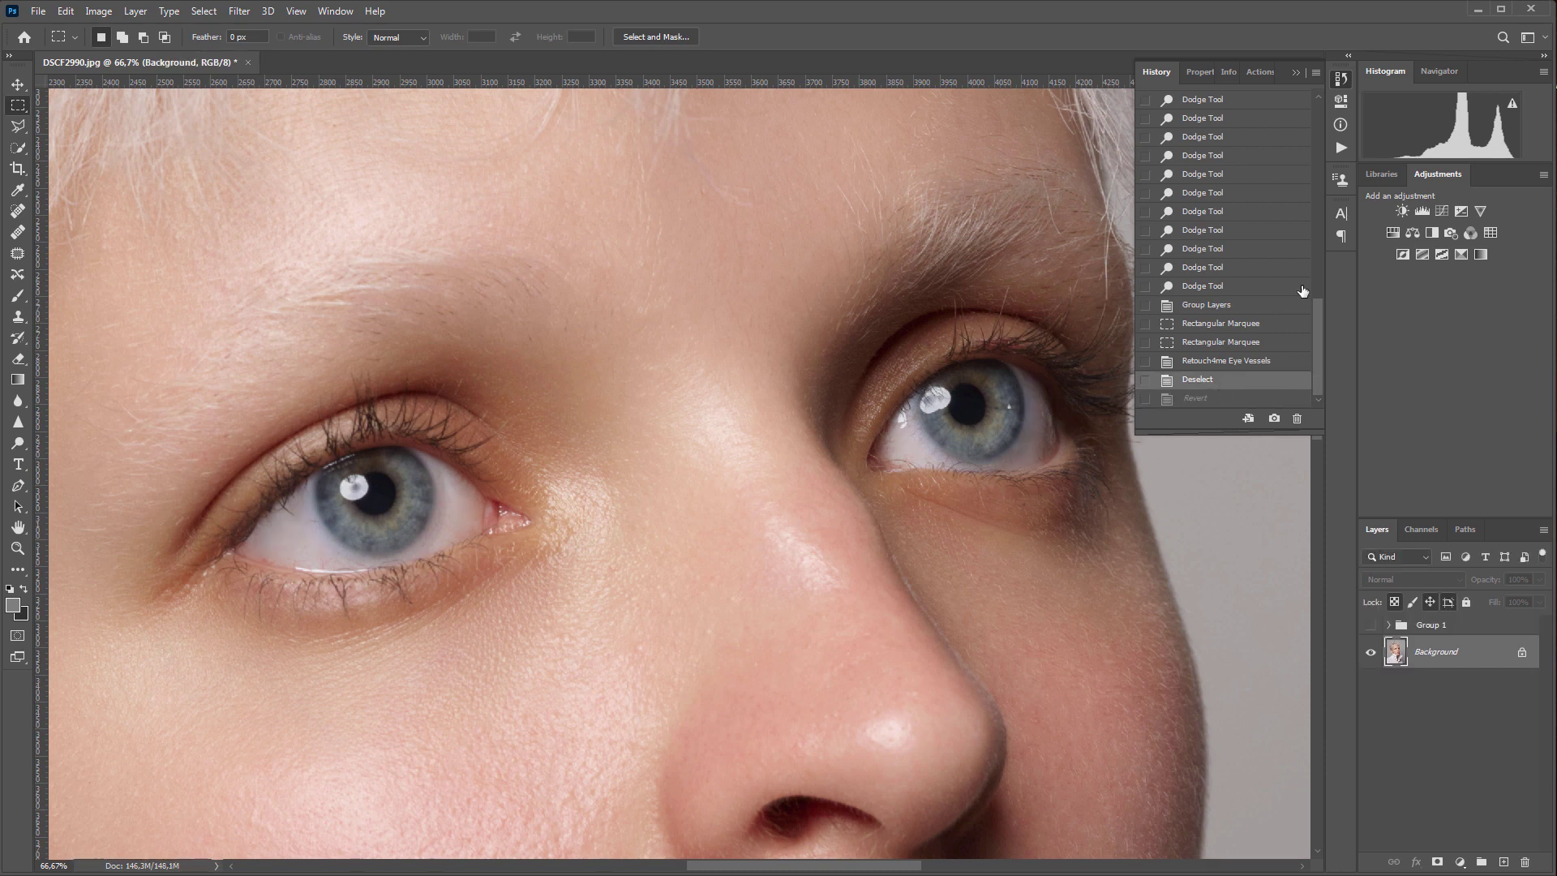
left_click(1297, 73)
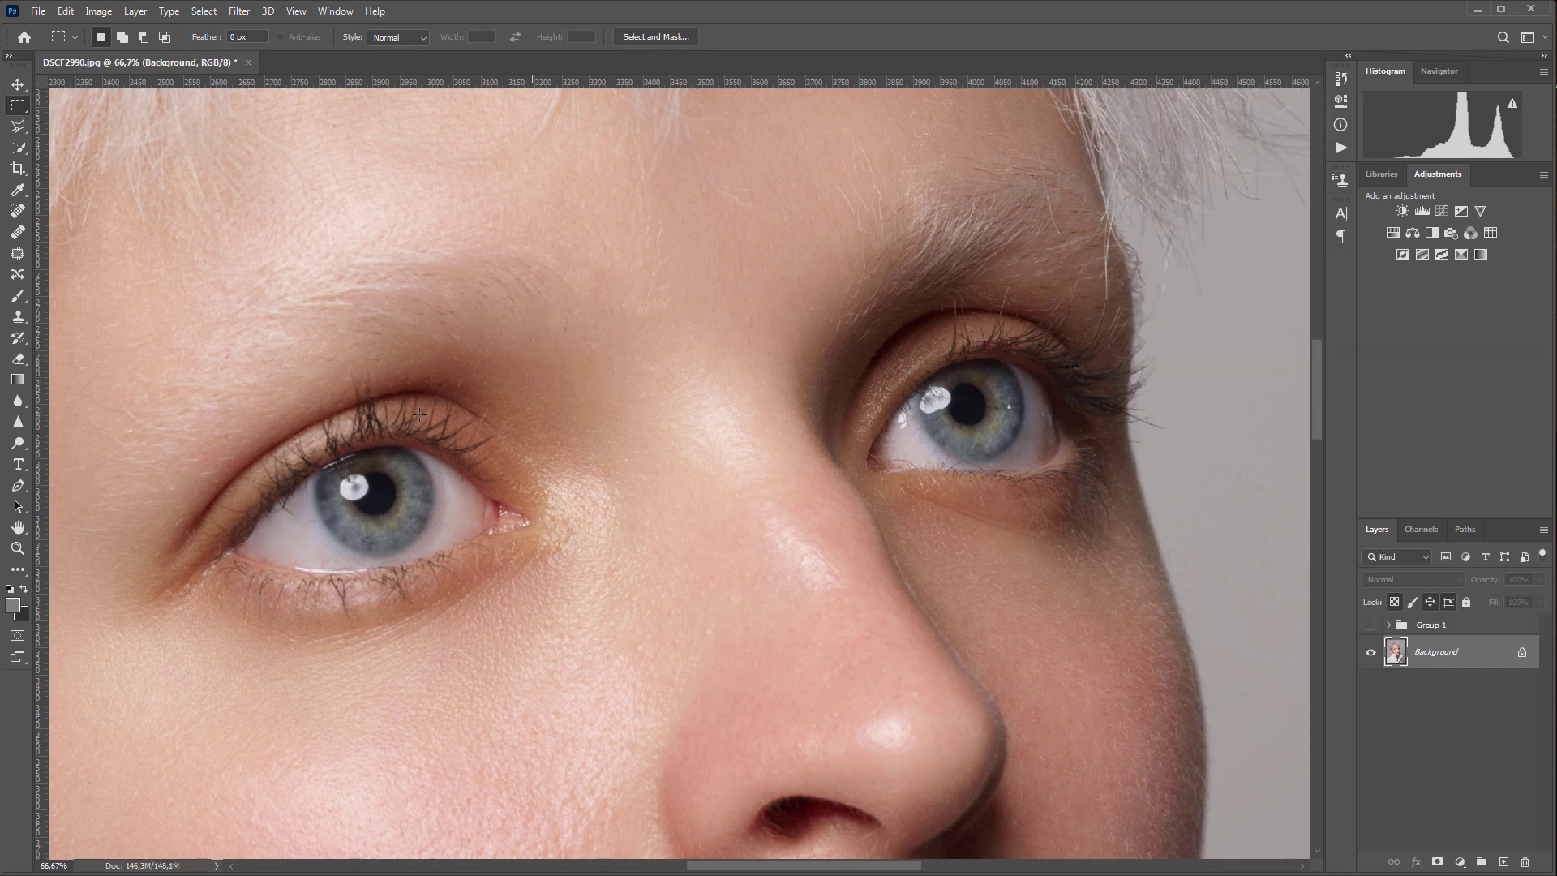
left_click(1371, 626)
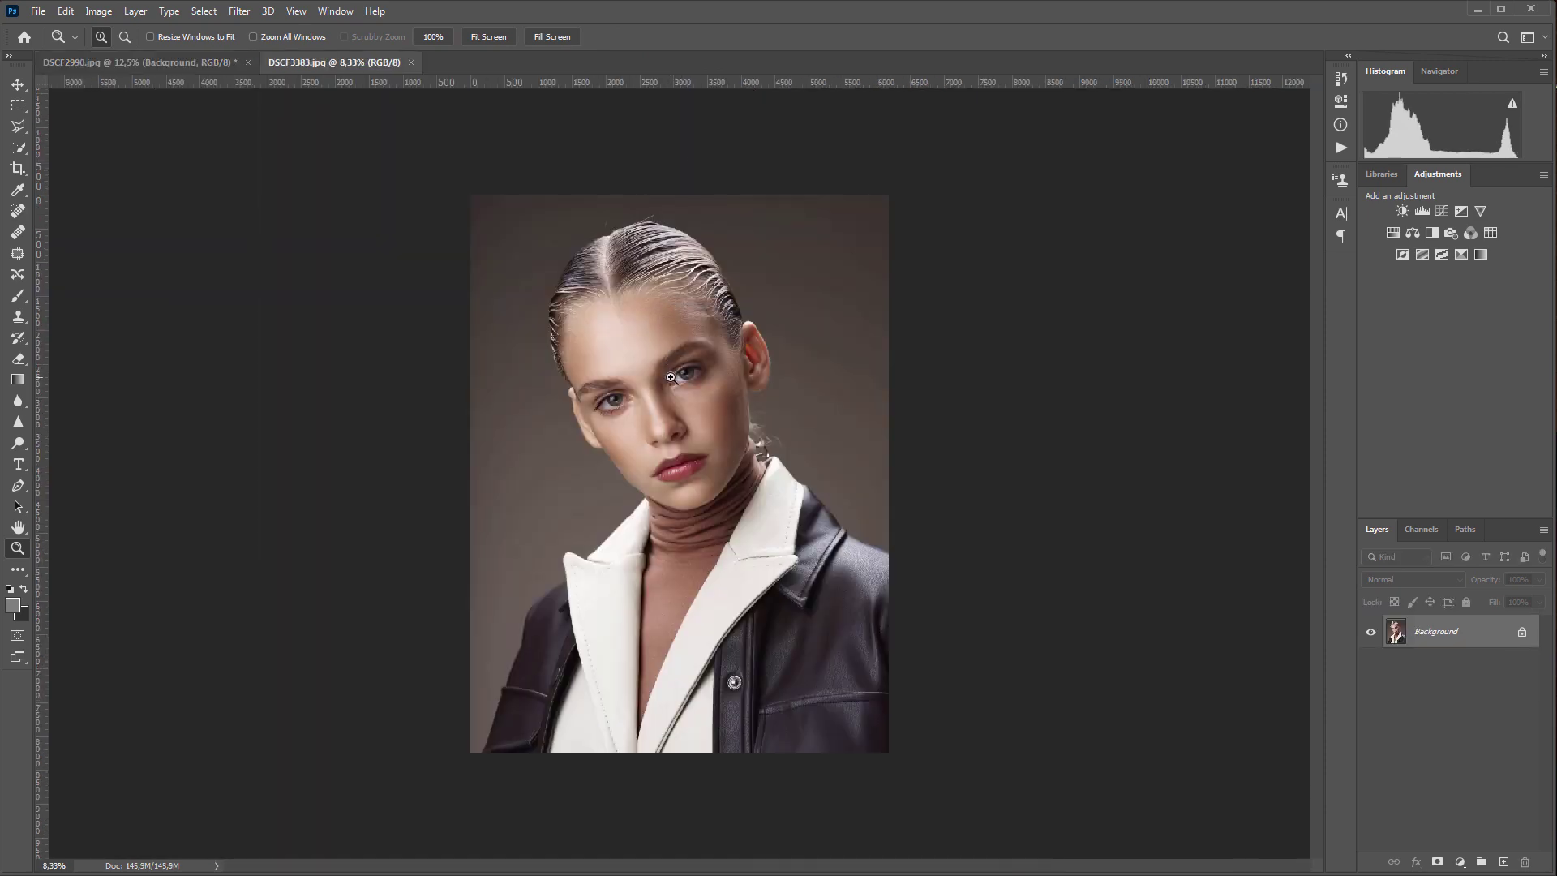
Zoom in so both eyes of DSCF3383.jpg fill the view.
left_click(657, 376)
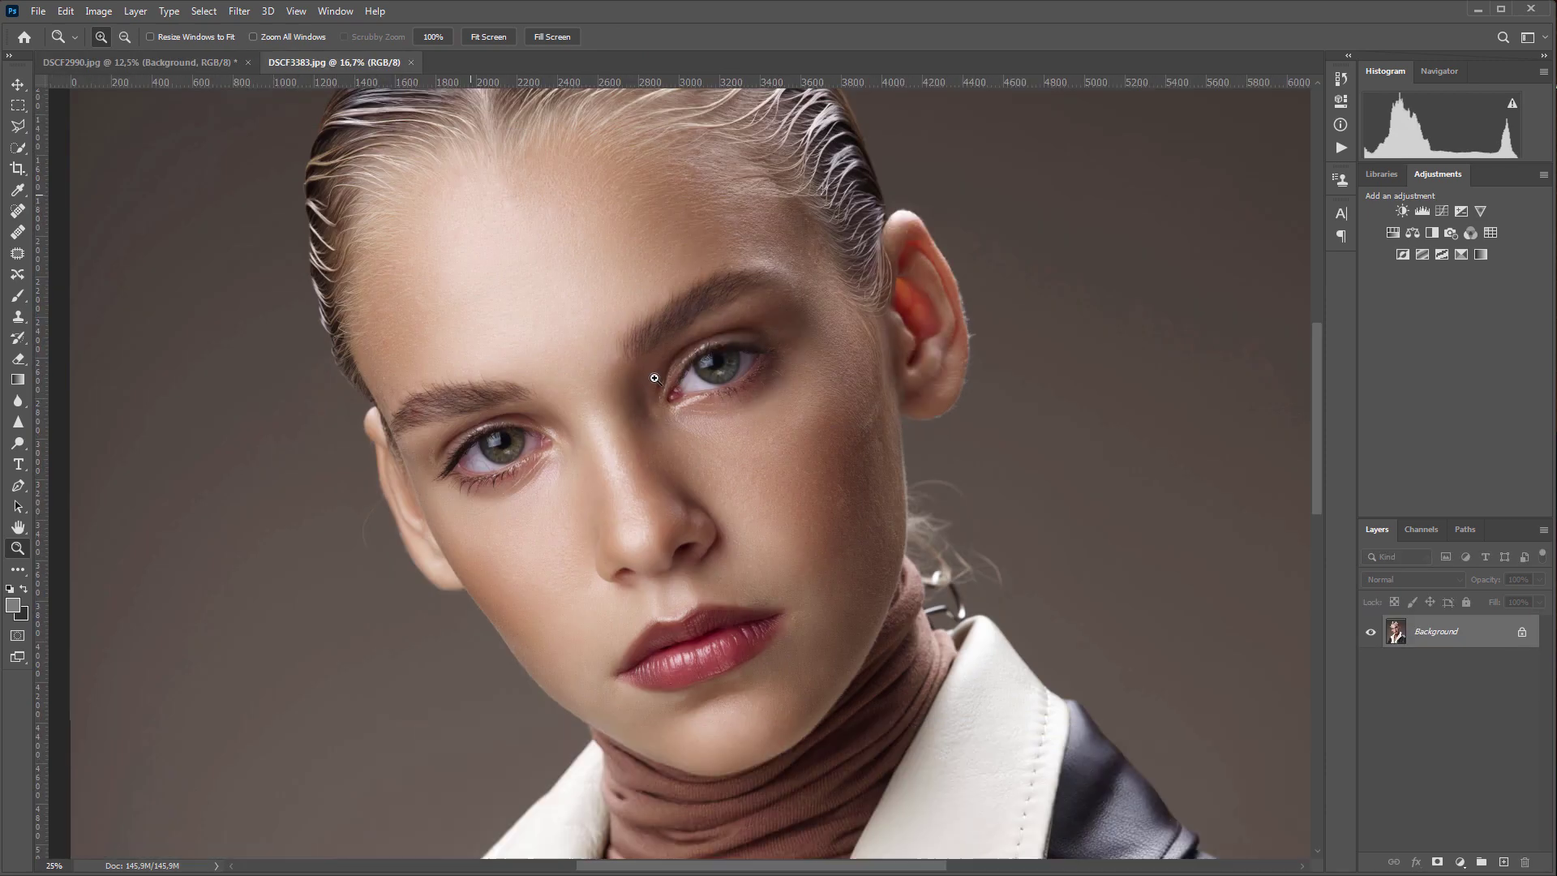
key("ctrl+1")
left_click_drag(410, 244, 727, 445)
left_click(730, 448, "alt")
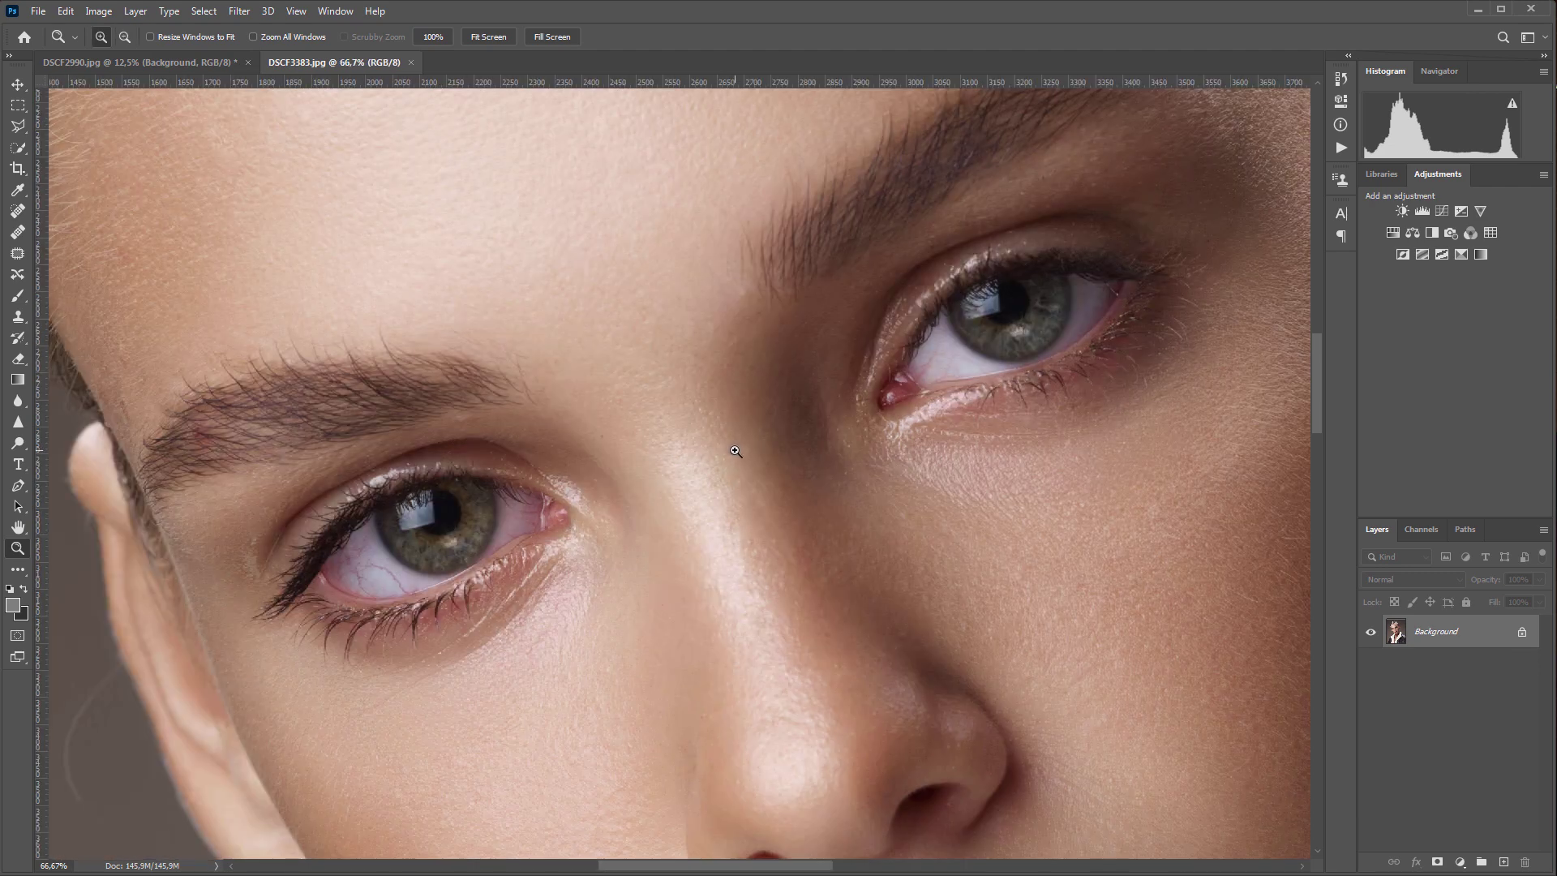
Draw rectangular marquees around the left and right eyes.
key("m")
left_click_drag(207, 402, 656, 721)
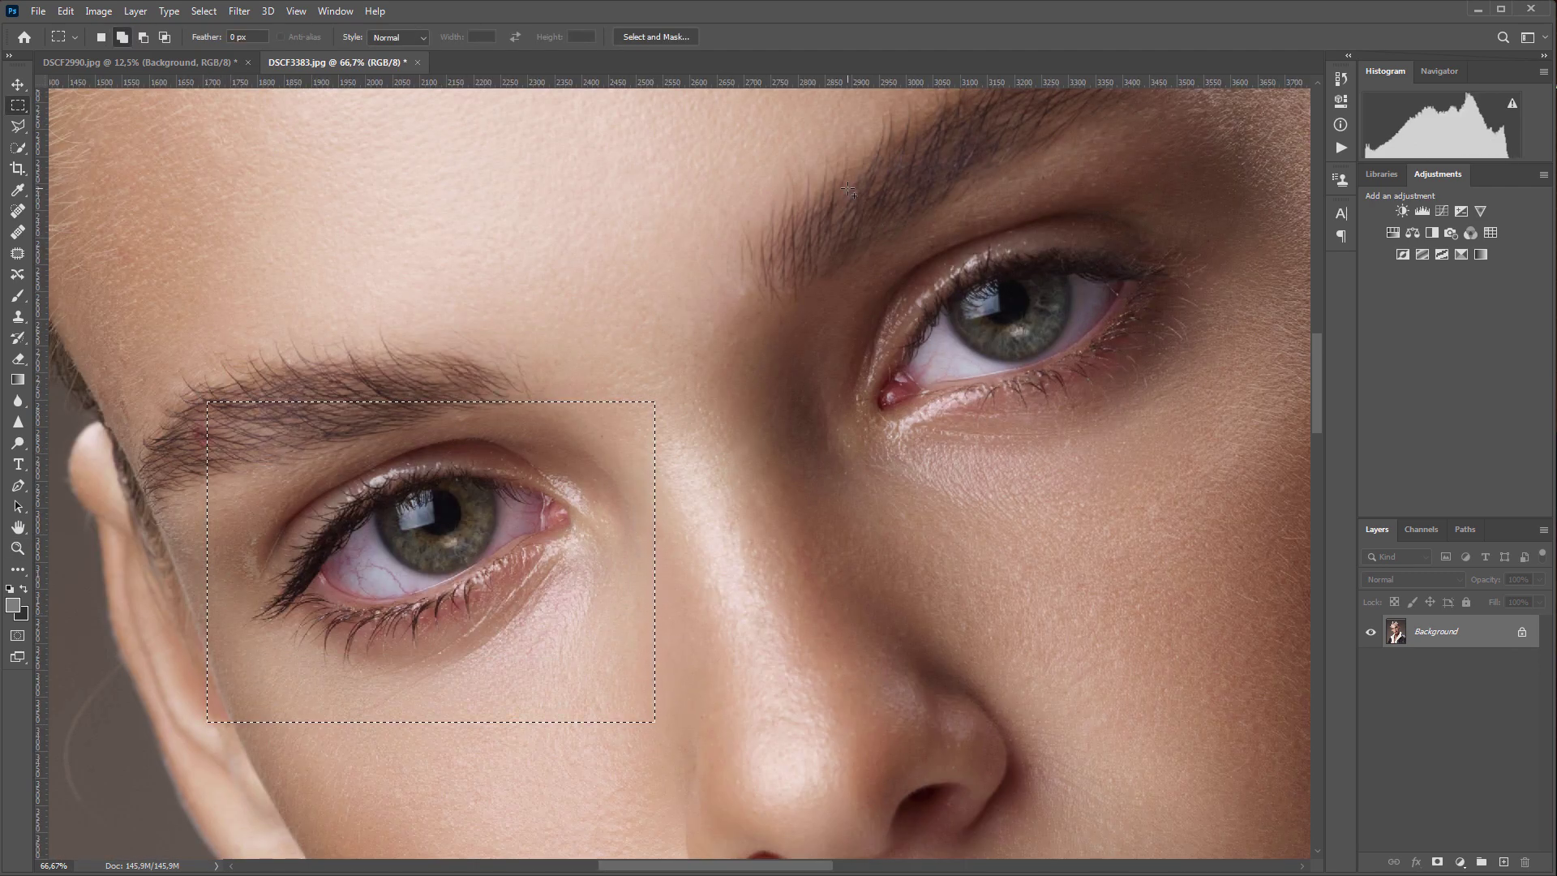
left_click_drag(848, 190, 1251, 504)
Run Retouch4me Eye Vessels on the eye selections, check Original, apply, and deselect.
left_click(239, 11)
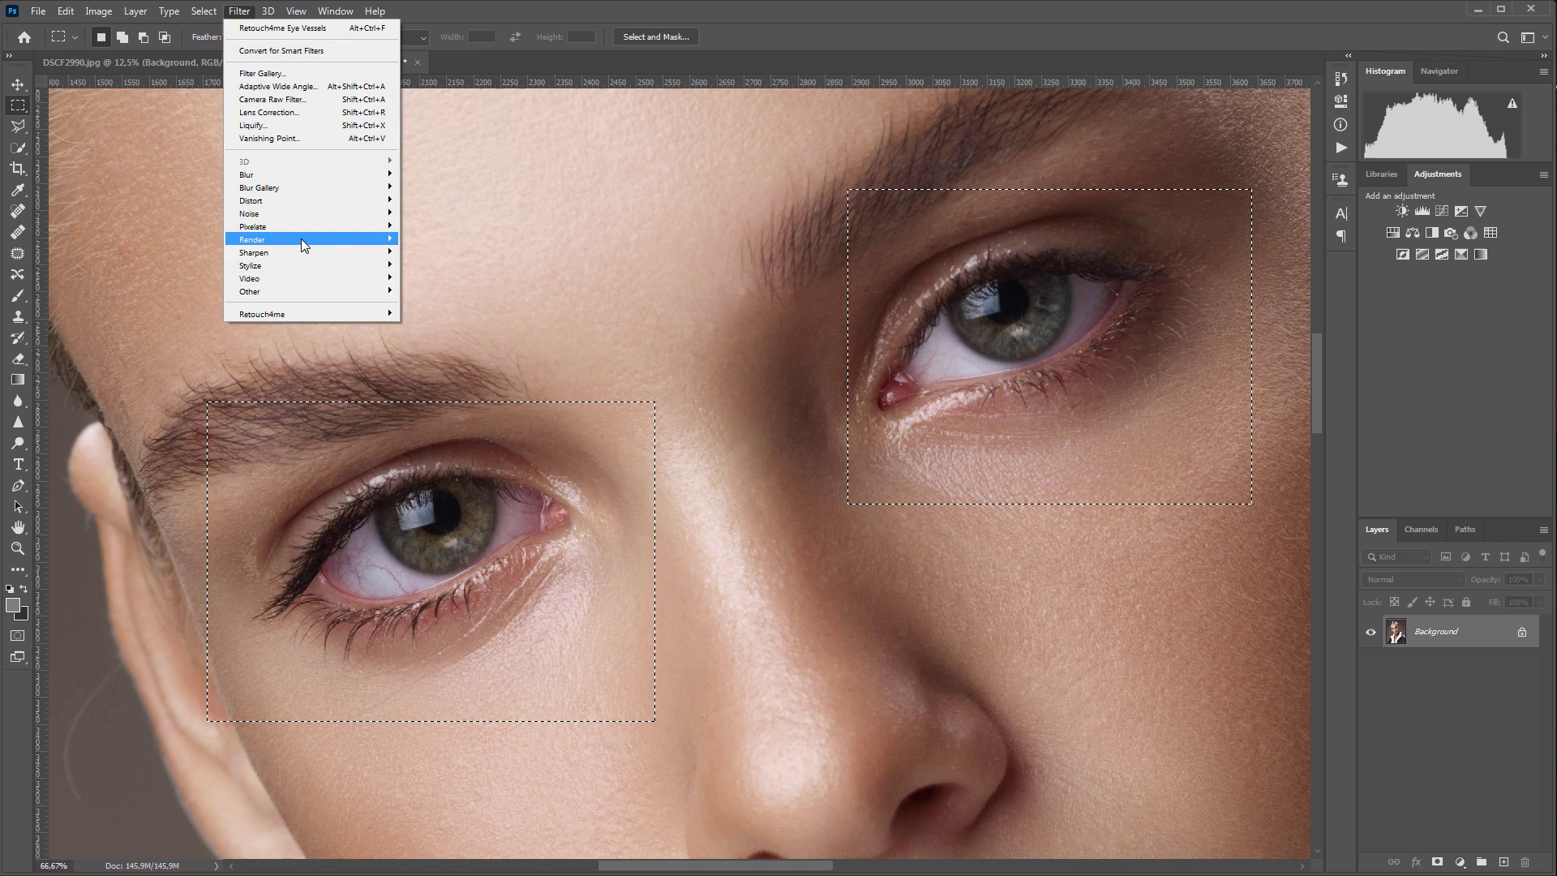
mouse_move(373, 312)
left_click(503, 325)
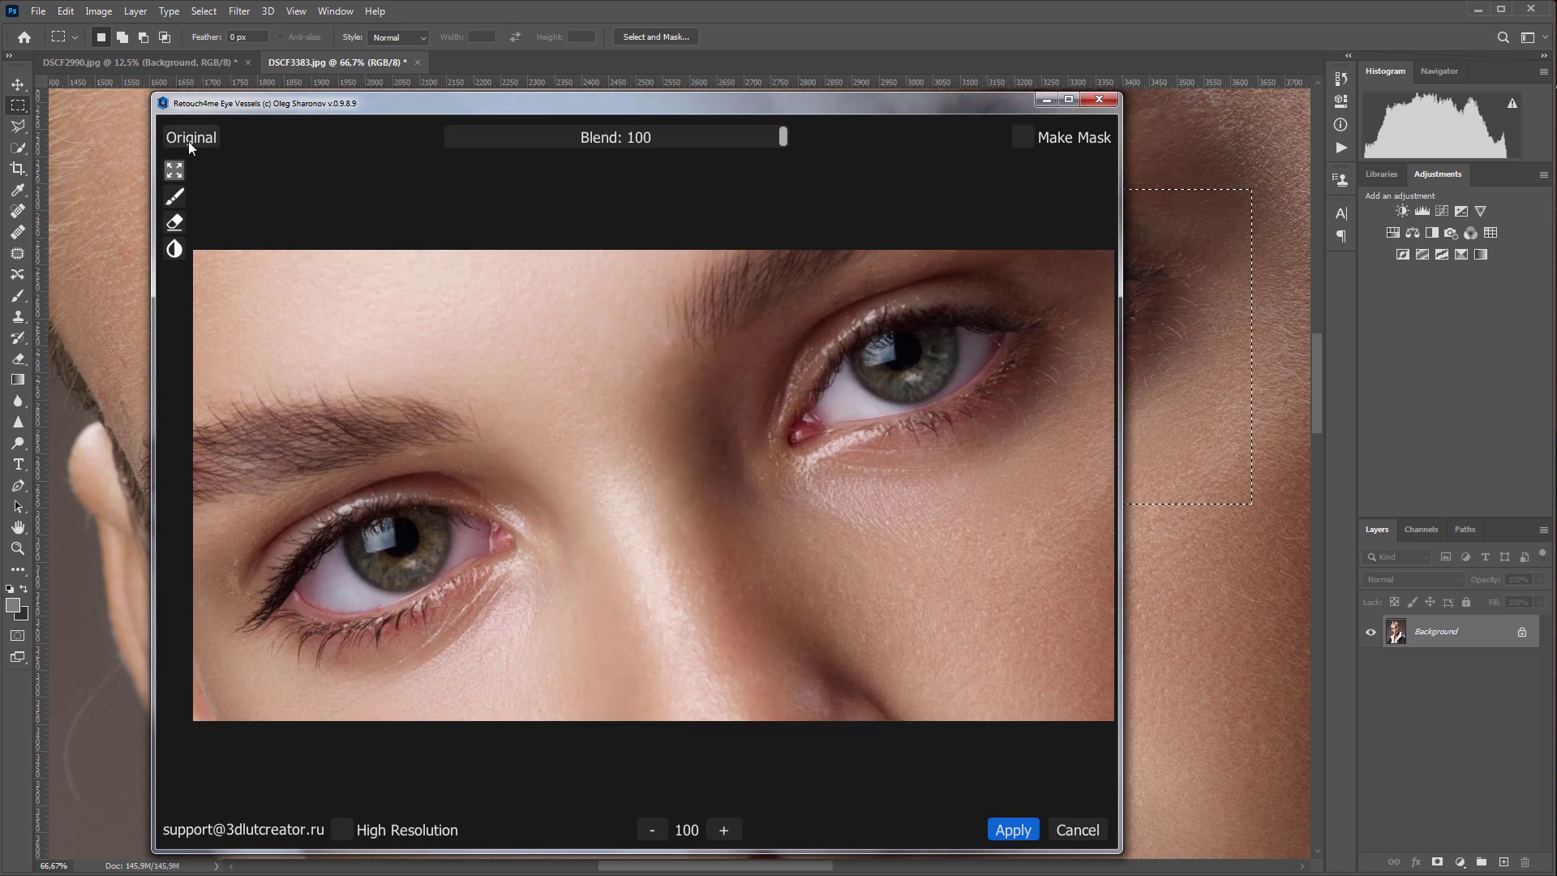
left_click(188, 141)
left_click(1012, 829)
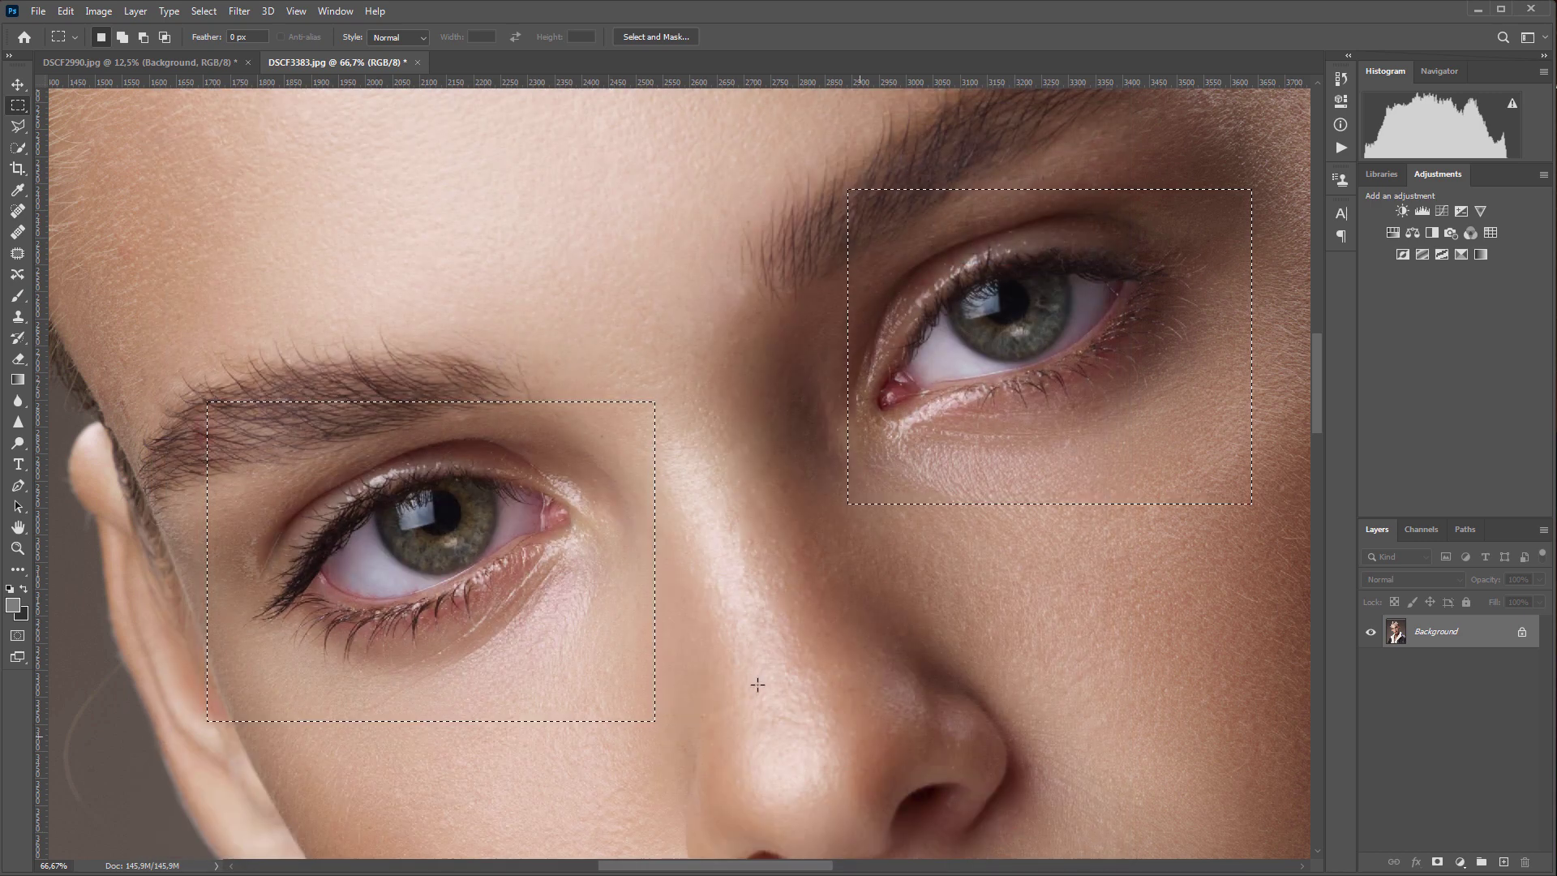
key("ctrl+d")
key("z")
left_click(744, 420, "alt")
left_click(745, 421, "alt")
left_click(745, 421, "alt")
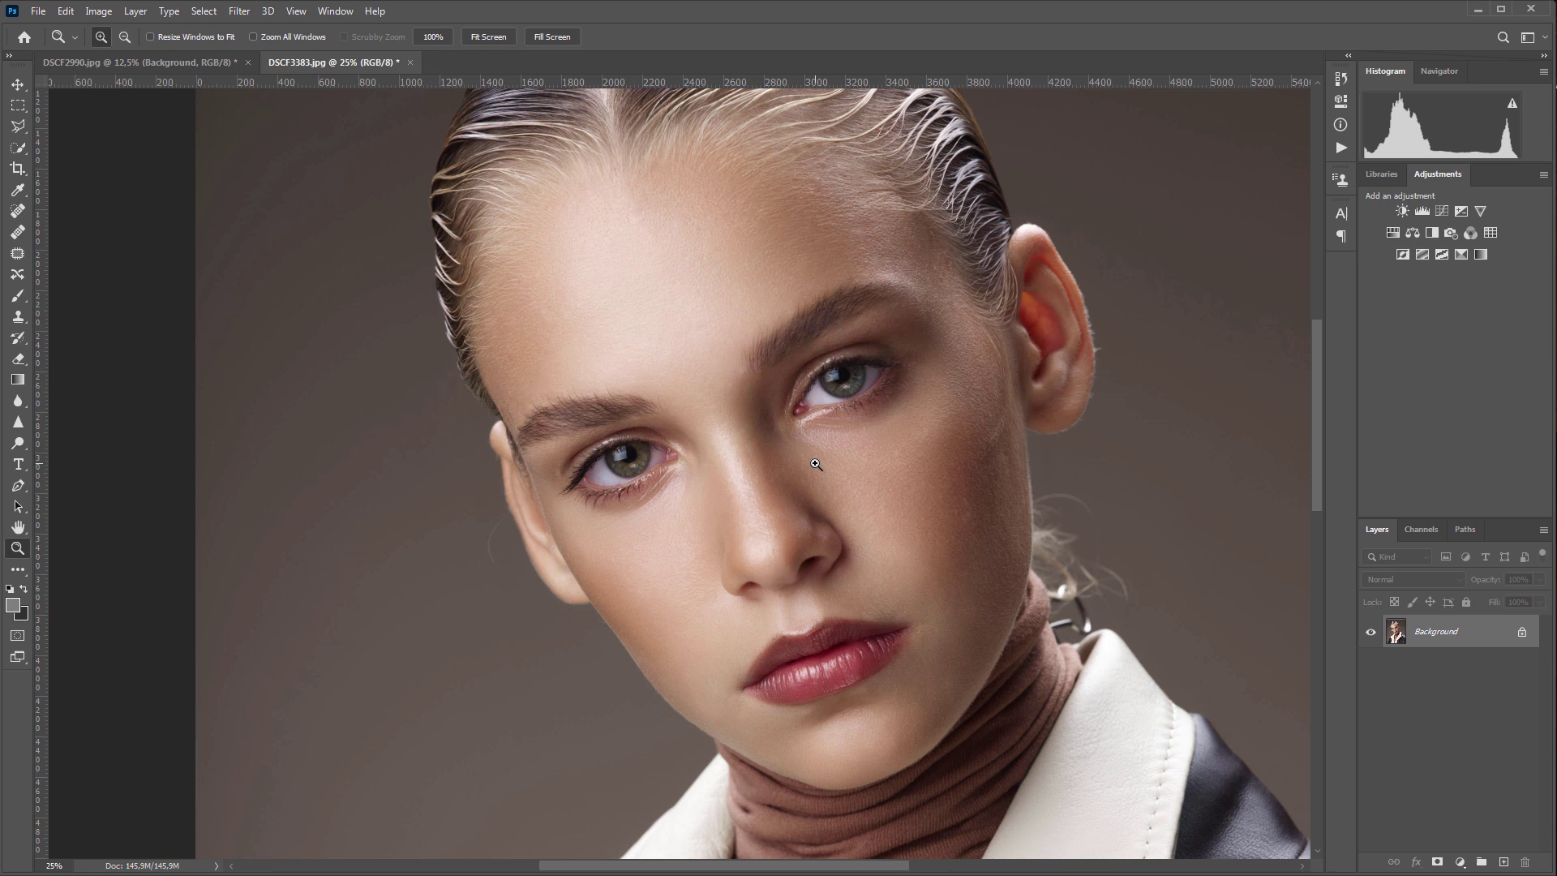
left_click(1340, 78)
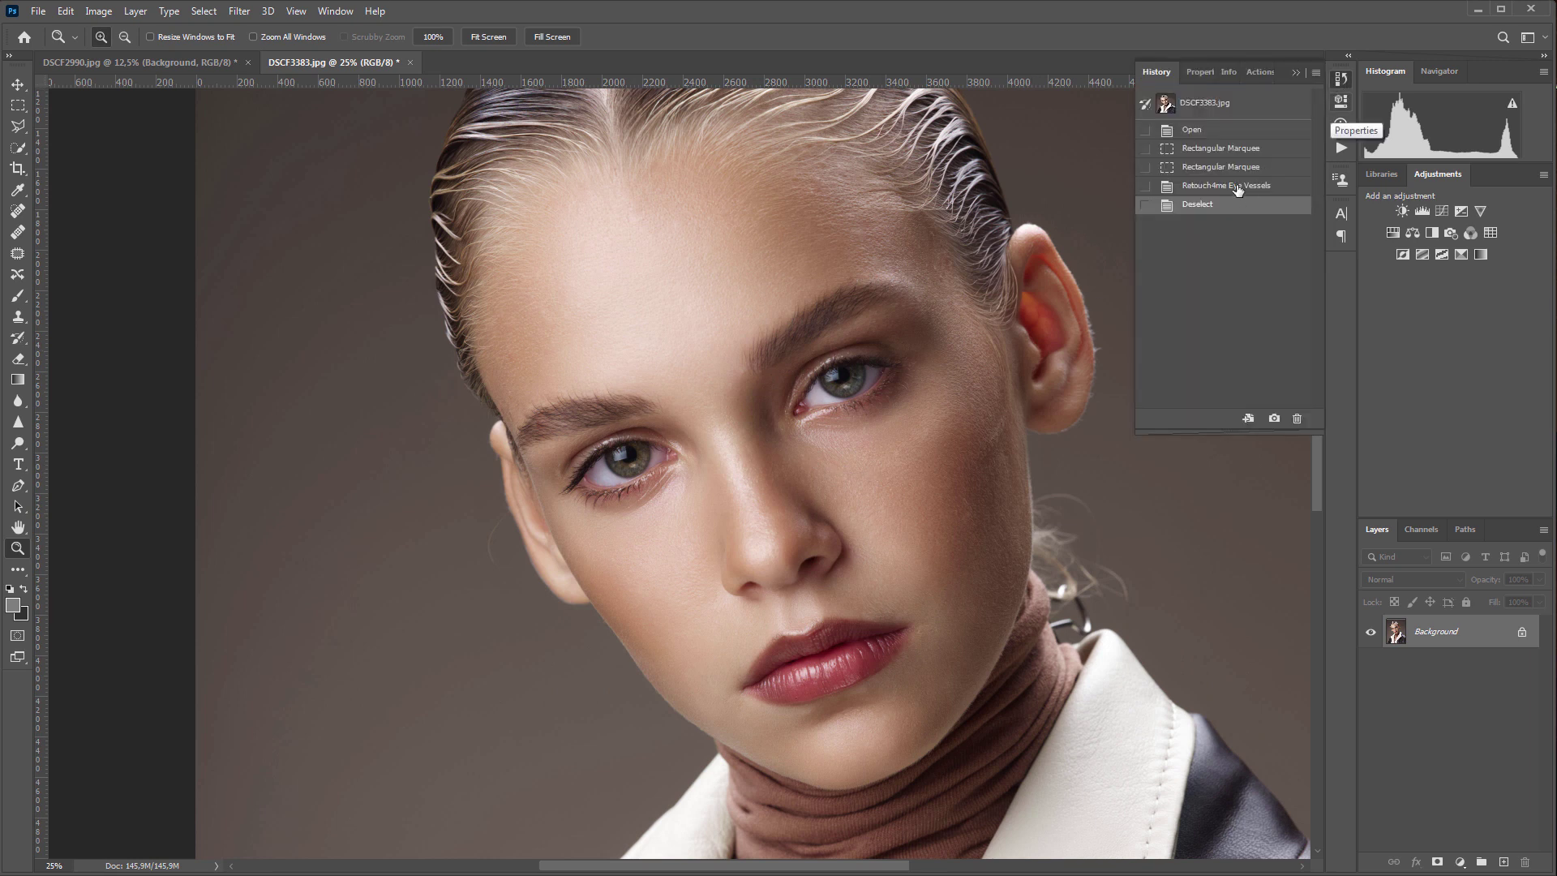
left_click(1239, 186)
left_click(1232, 131)
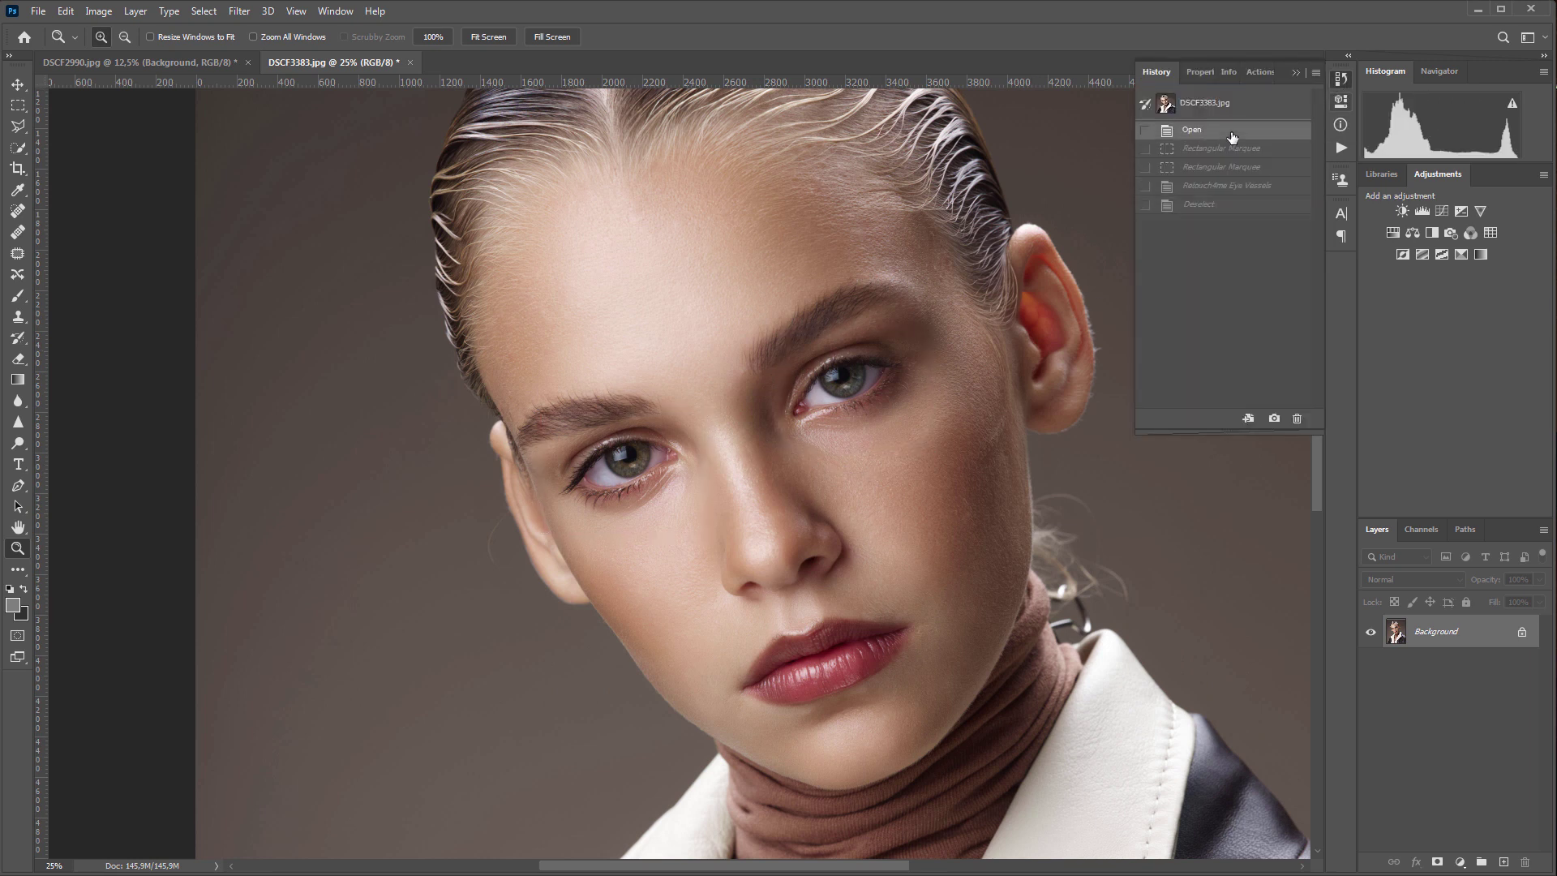
left_click(1221, 207)
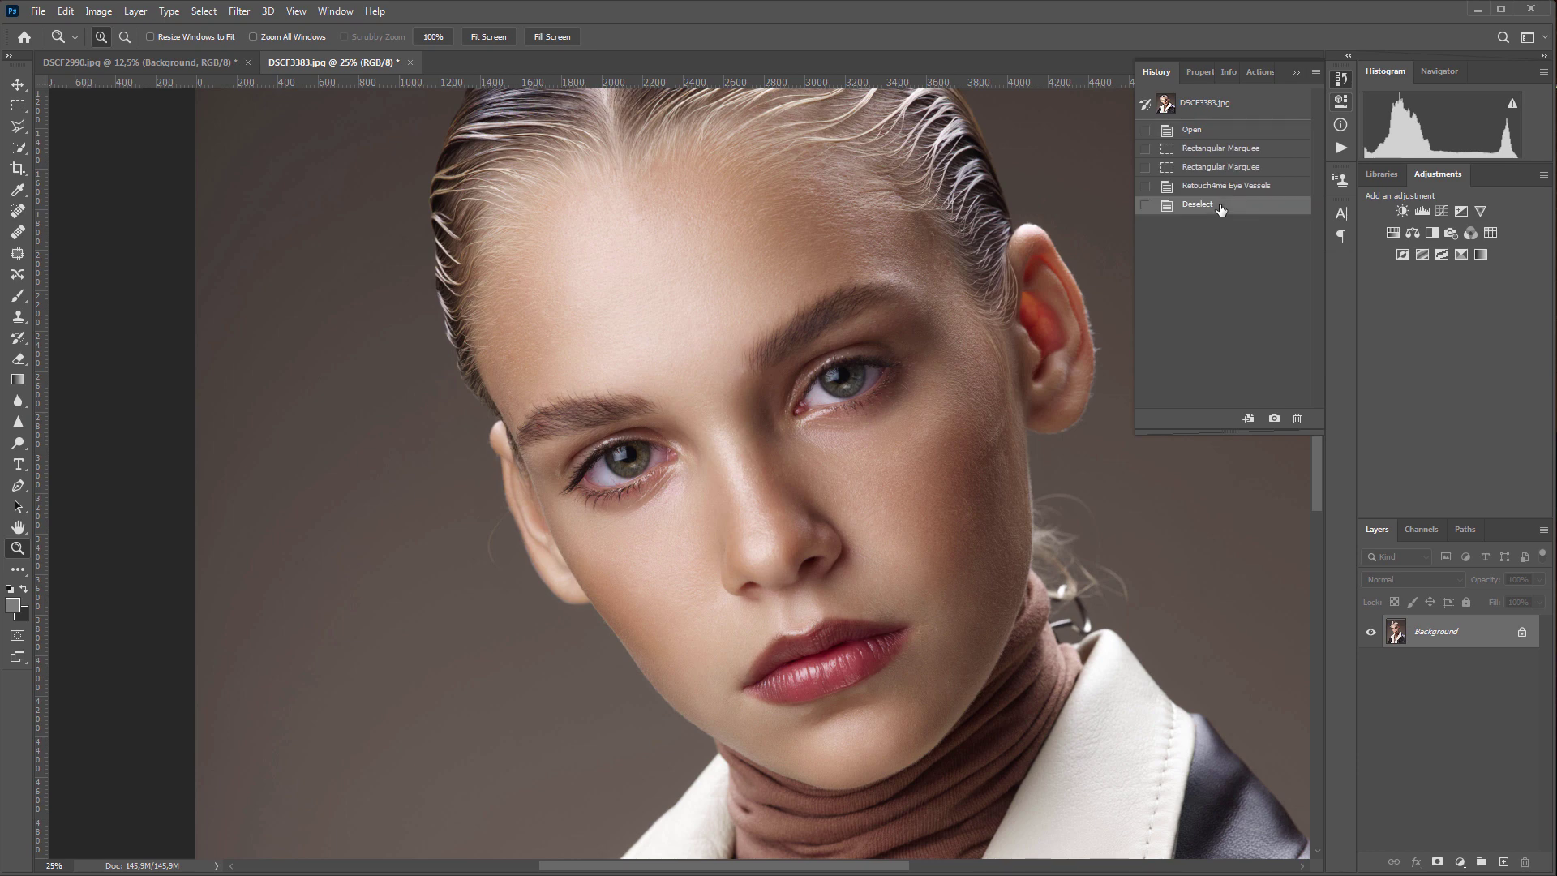
left_click(1295, 72)
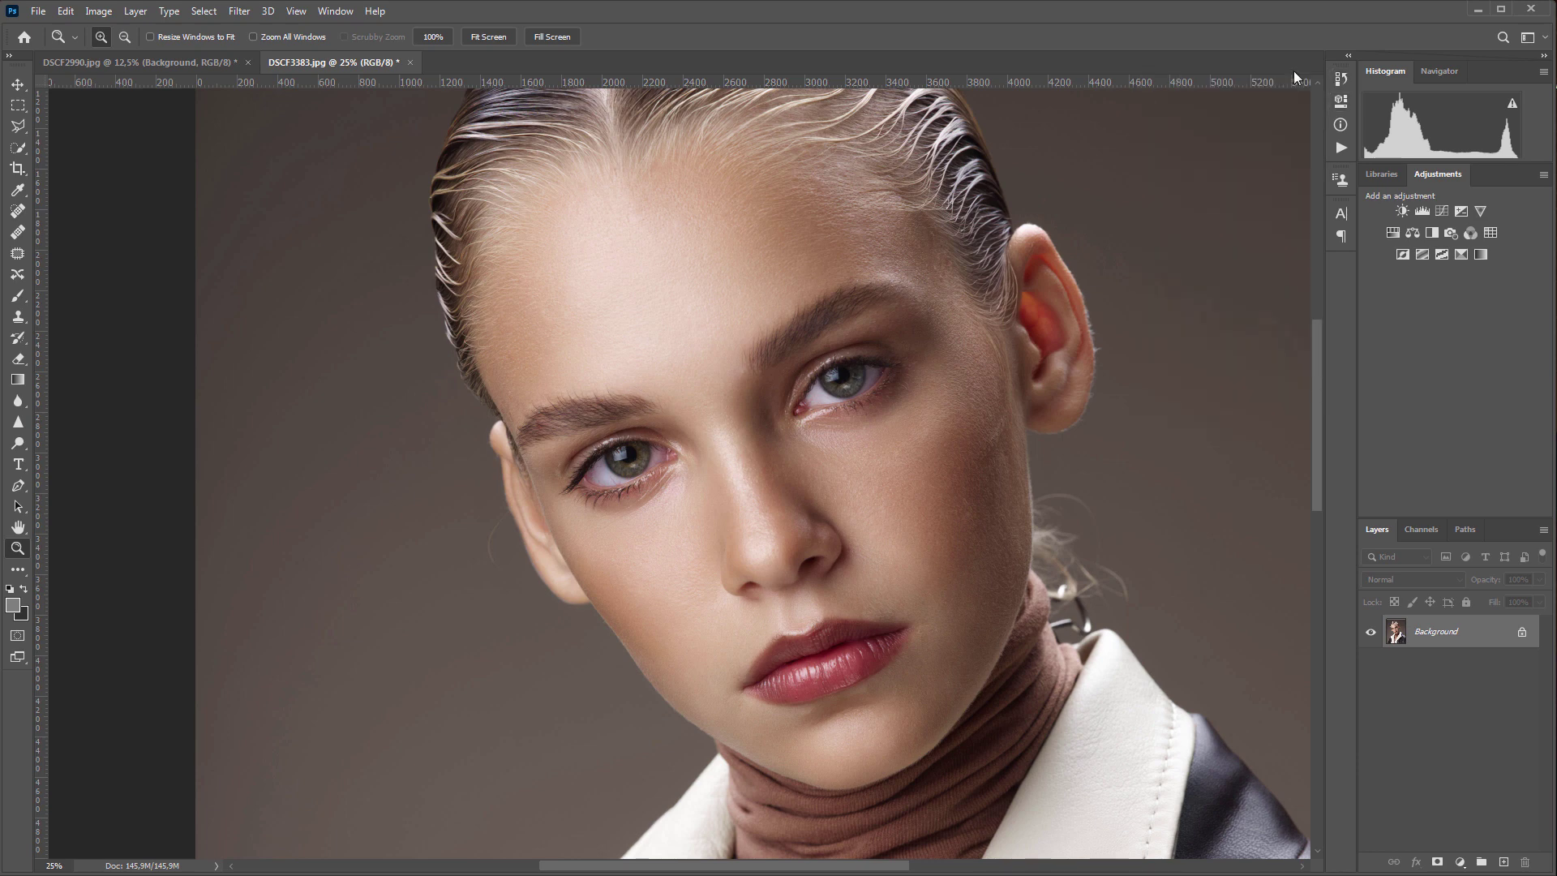
Open the 12-19-20_3559 portrait and zoom to show both eyes at about 50%.
left_click_drag(1293, 71, 551, 60)
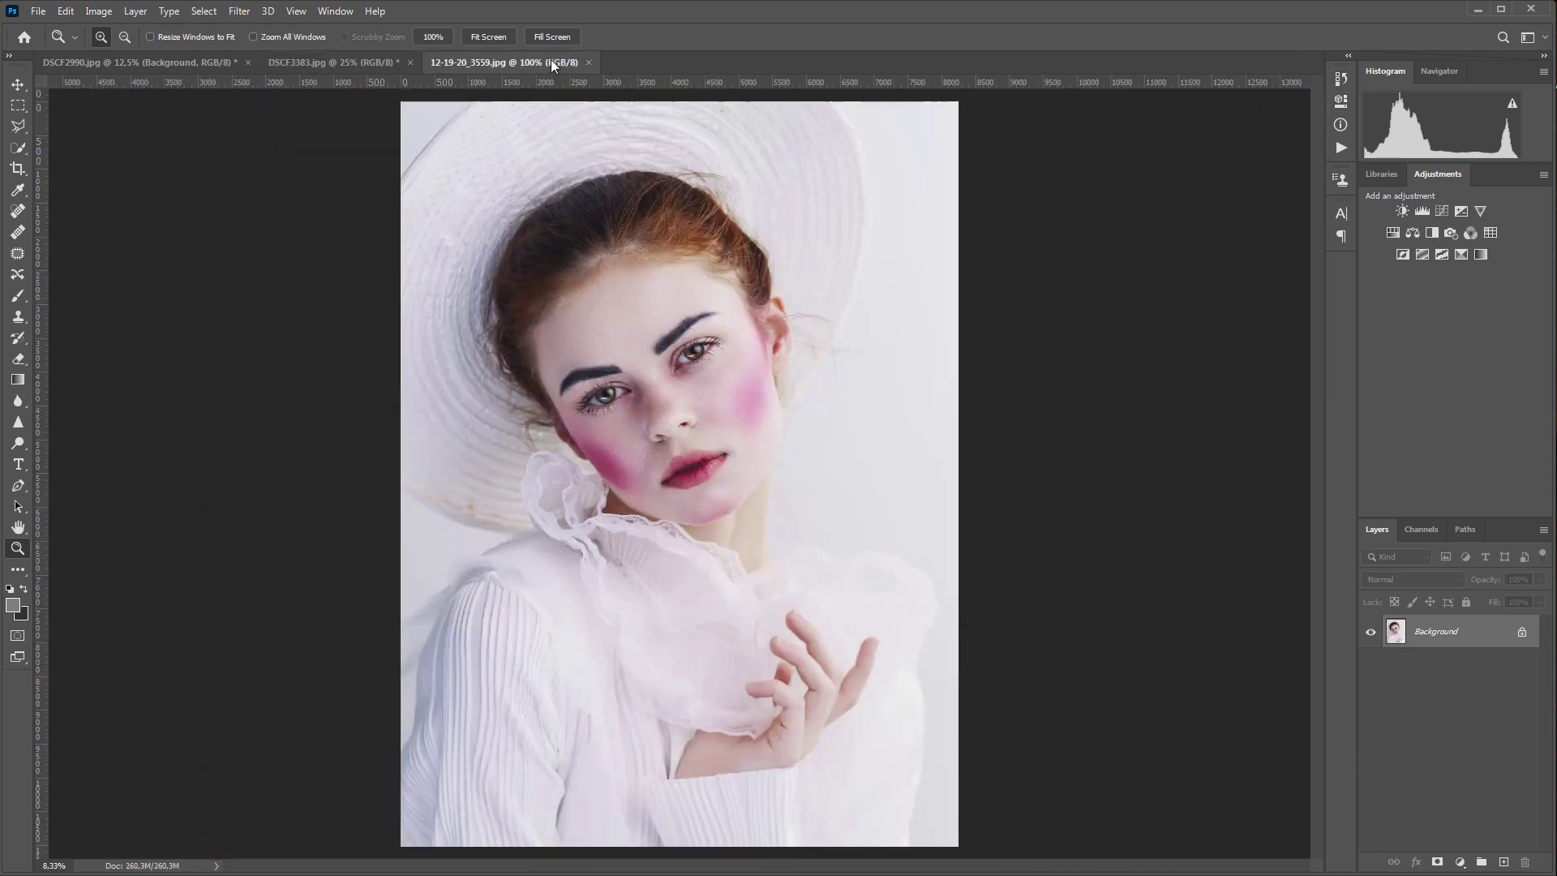
left_click(433, 36)
left_click_drag(412, 311, 655, 798)
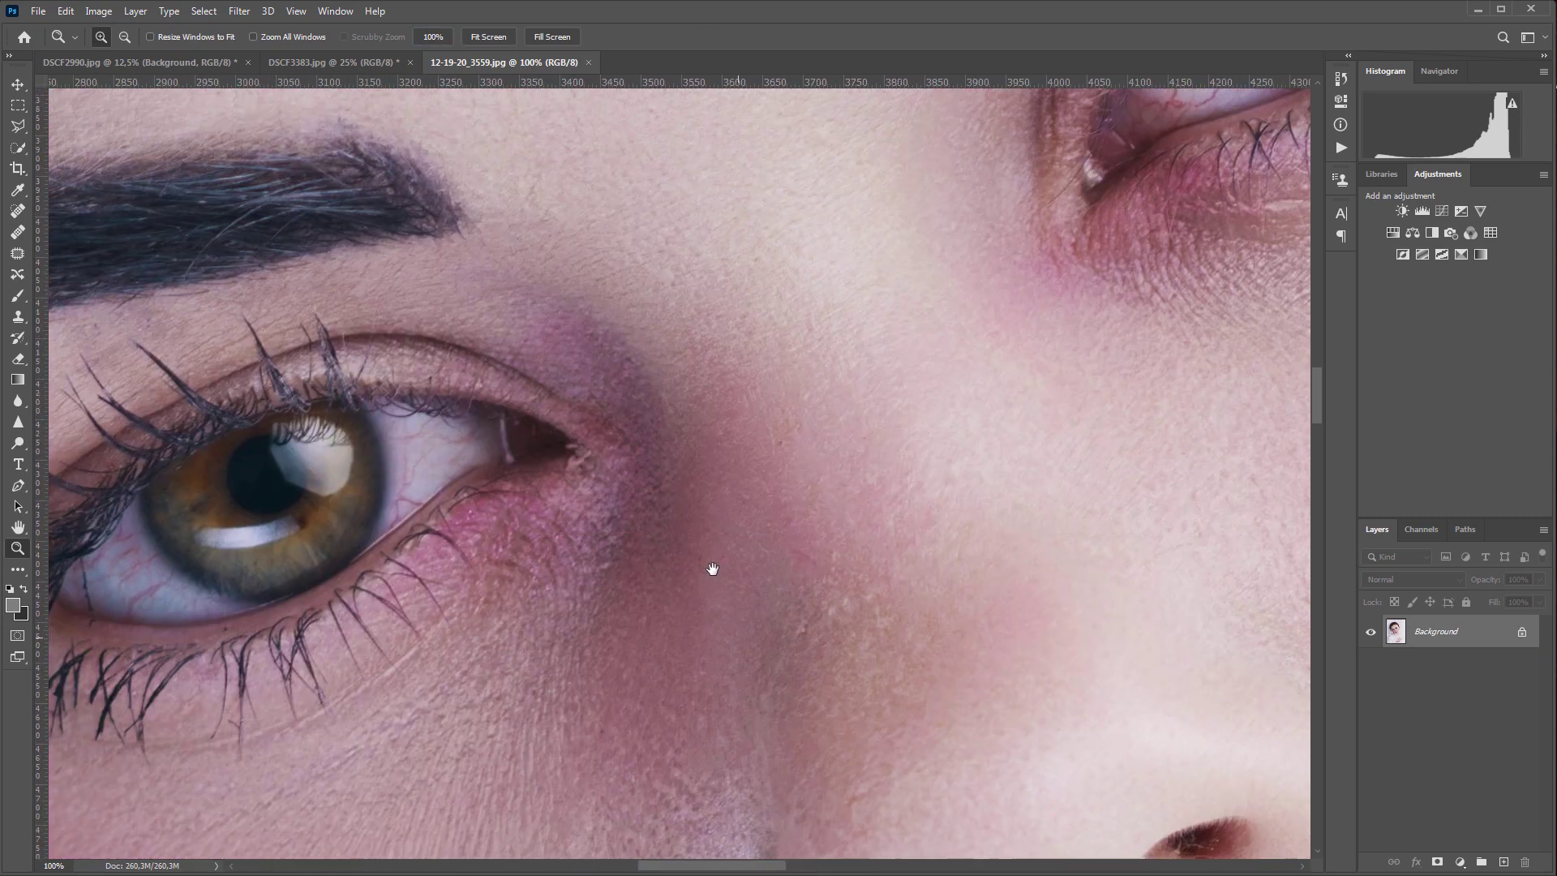
left_click(637, 497, "alt")
left_click(636, 497, "alt")
scroll(700, 492, "up", 2)
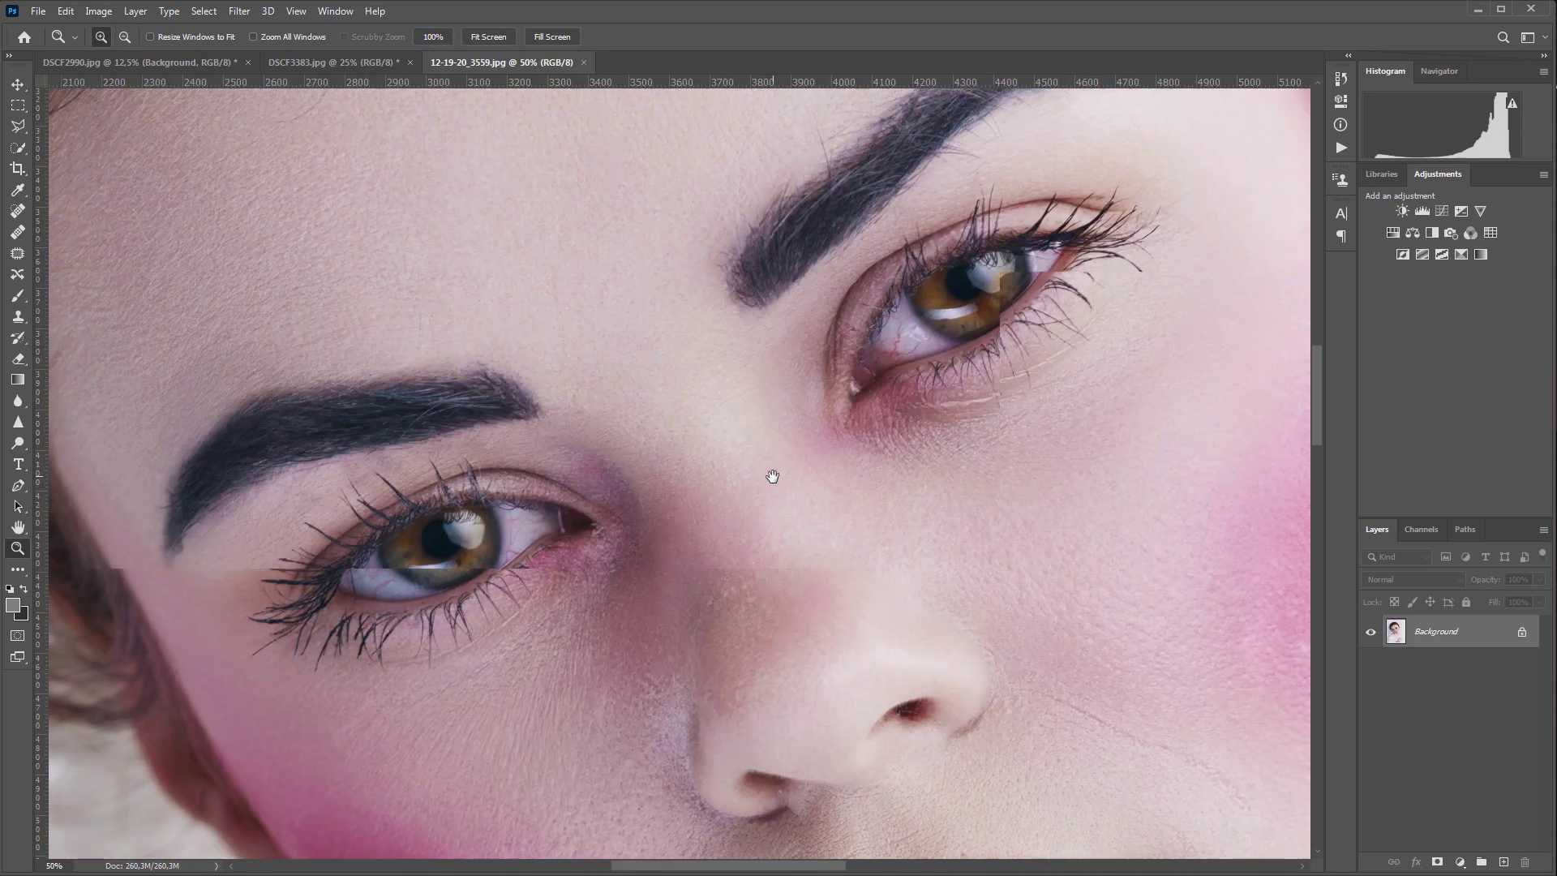
Draw rectangular selections around the left and right eyes.
key("m")
left_click_drag(236, 470, 638, 704)
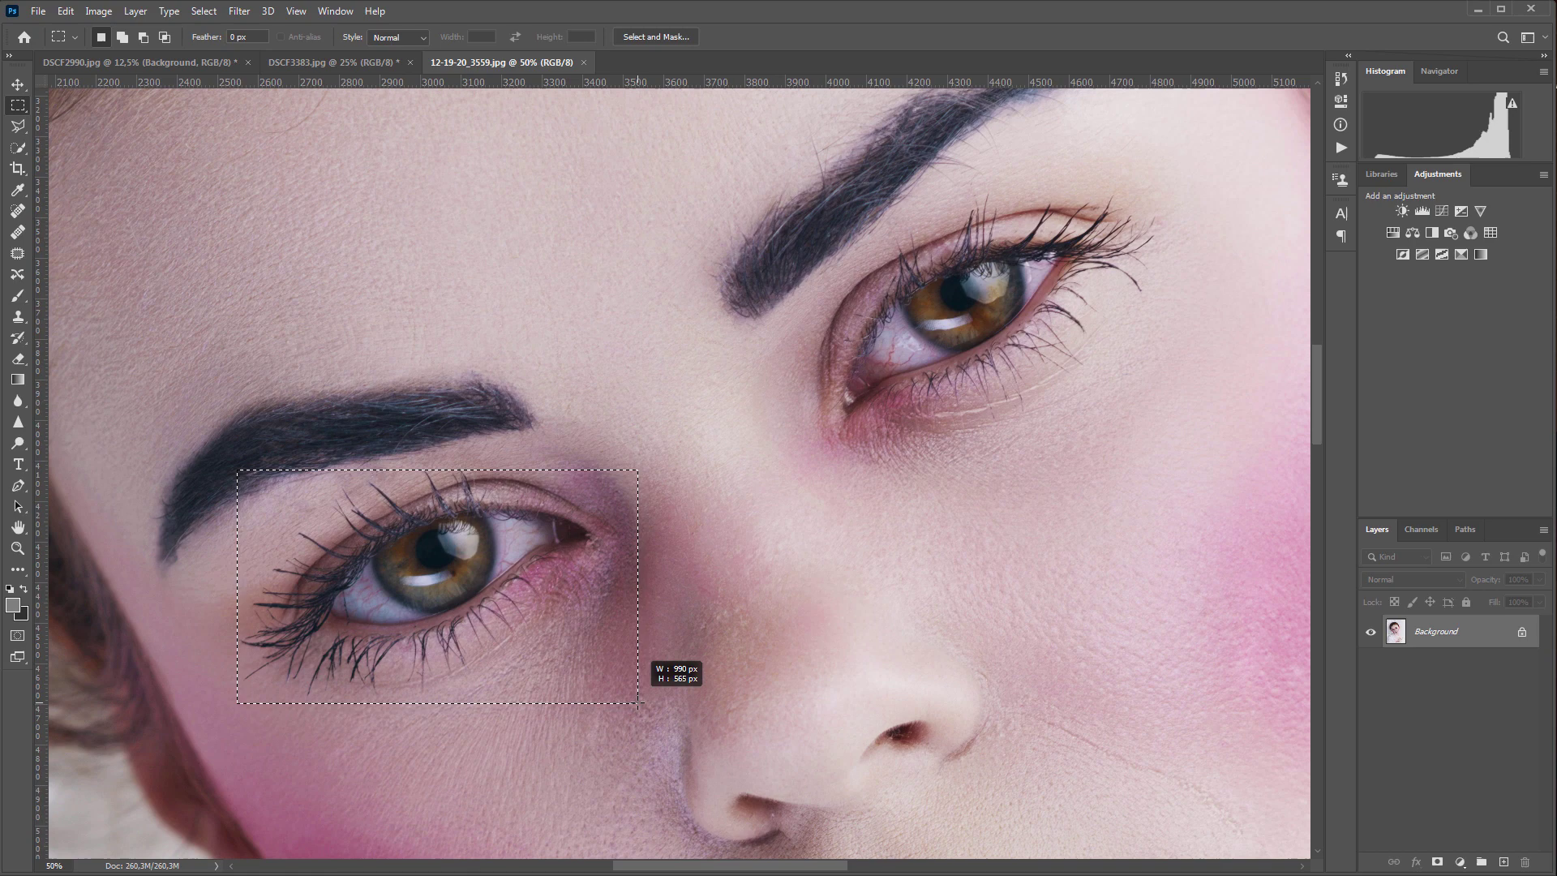
mouse_move(799, 184)
left_mouse_down()
mouse_move(1168, 452)
mouse_move(1195, 493)
left_mouse_up()
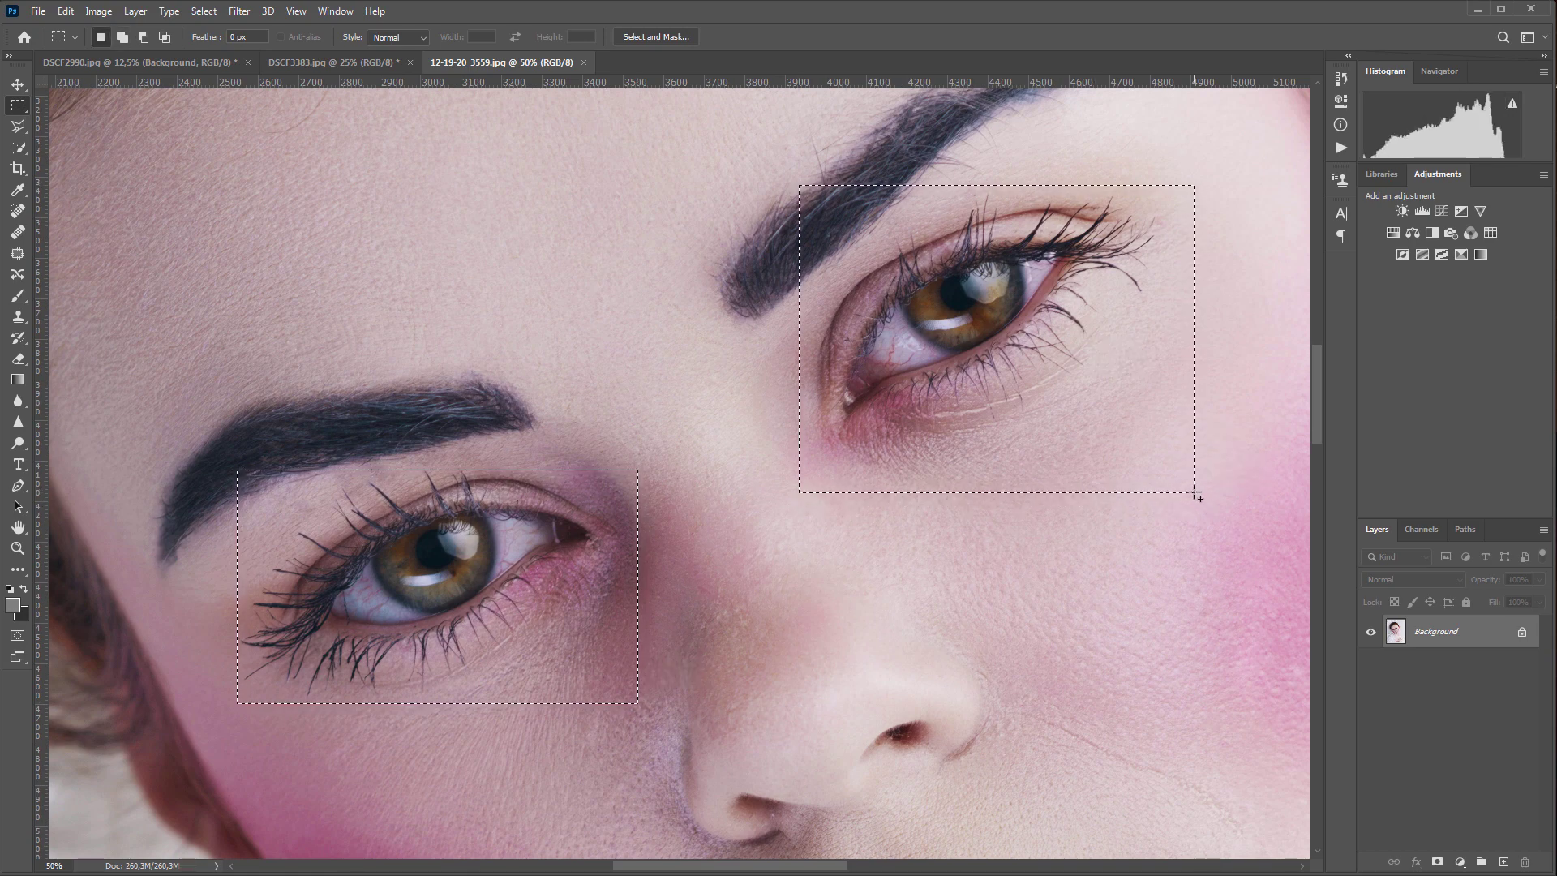
left_click(240, 11)
Run Retouch4me Eye Vessels on the hat portrait's eyes and toggle Original to compare.
mouse_move(362, 314)
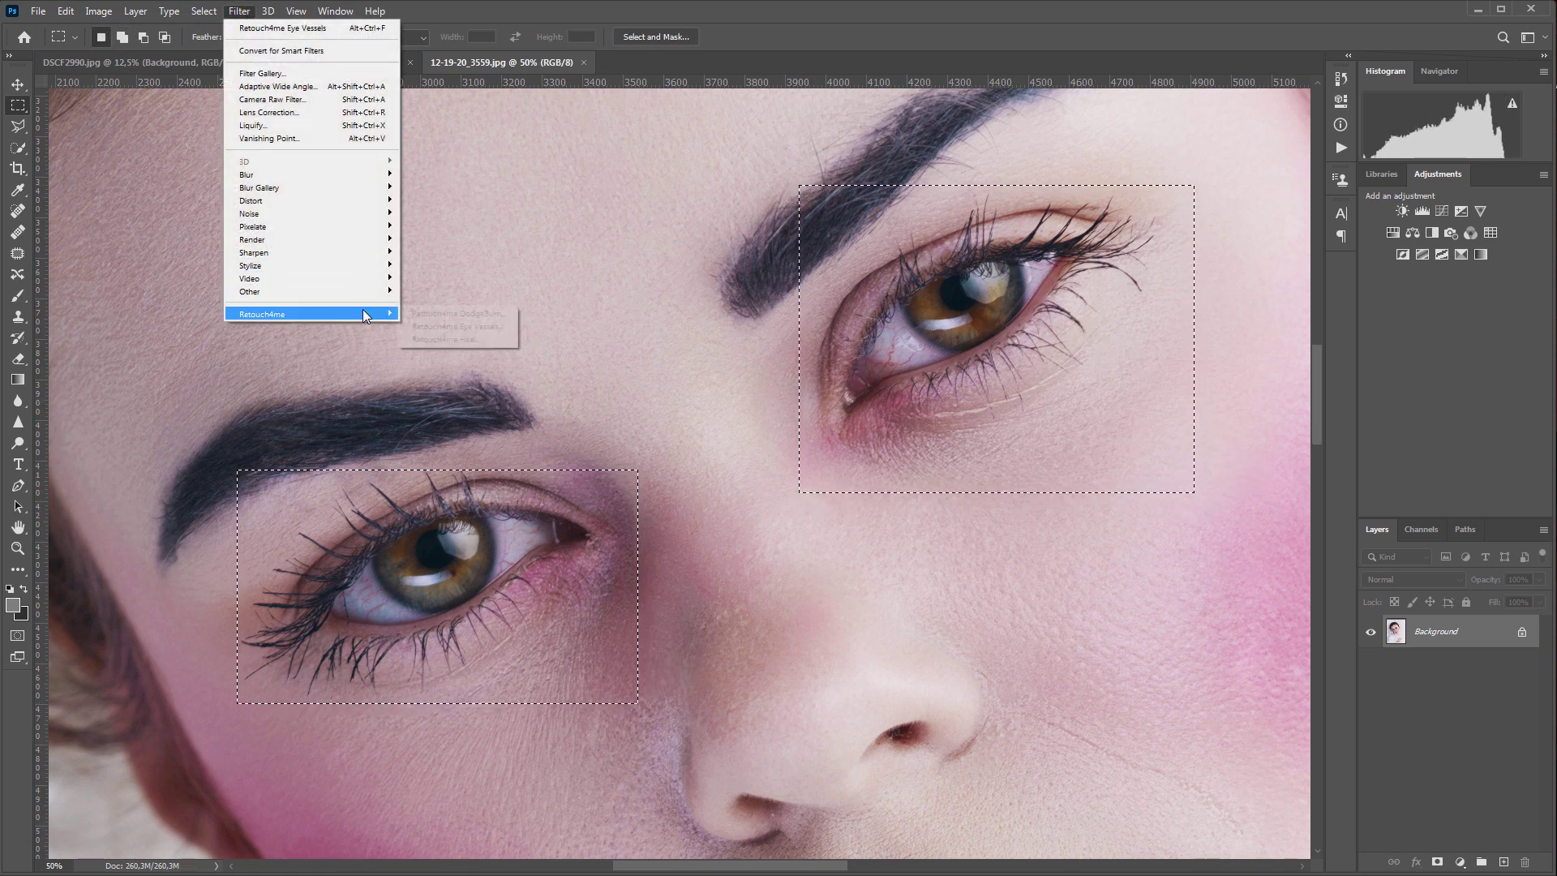
left_click(502, 329)
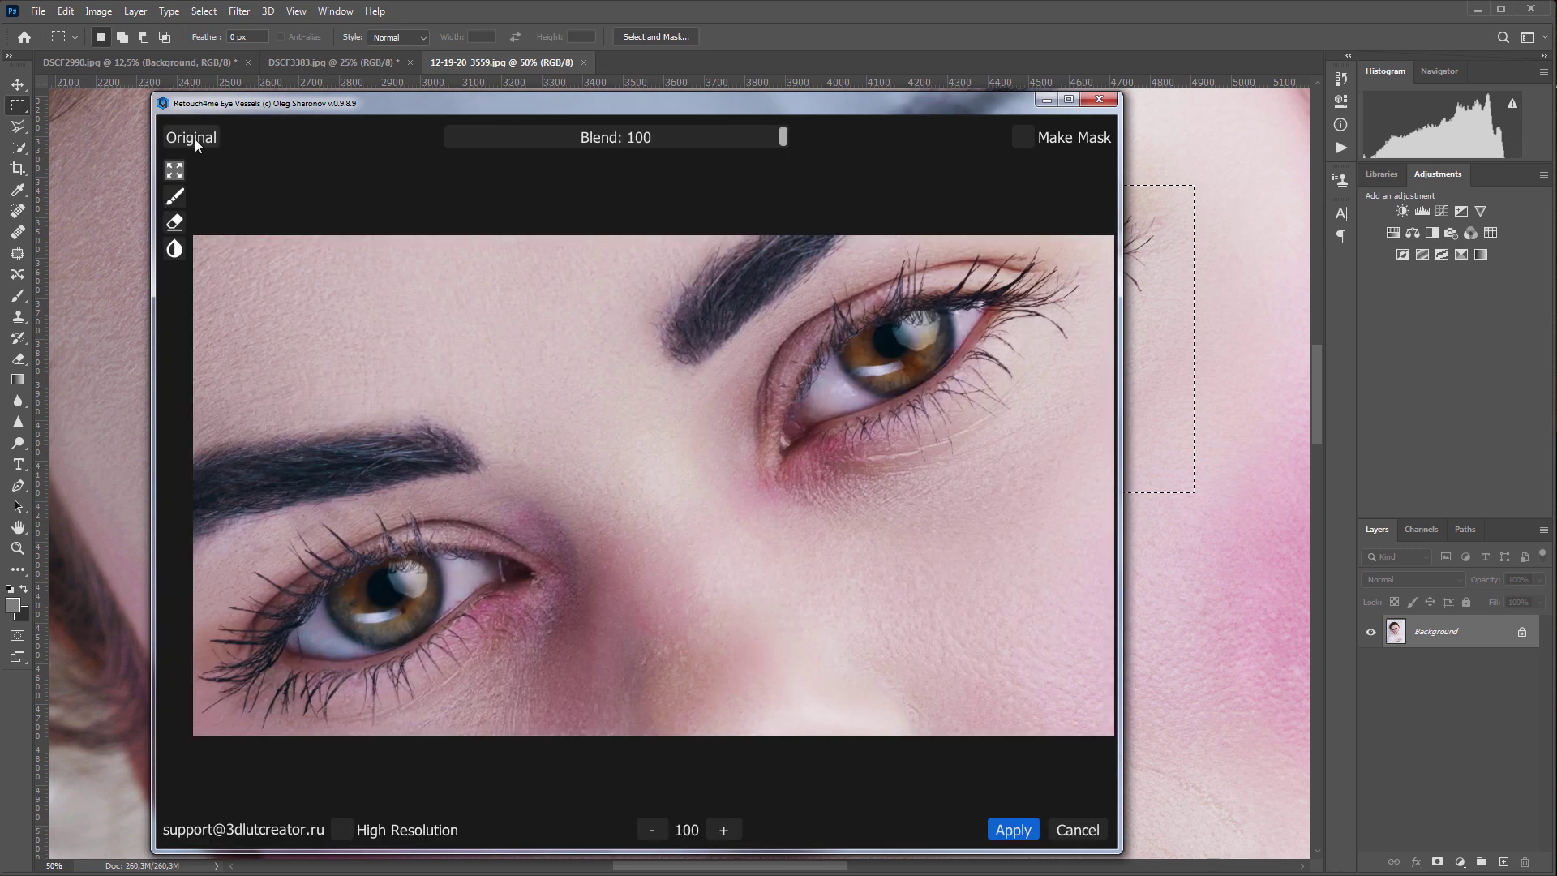
left_click(195, 138)
left_click(193, 138)
Apply the vessel removal, deselect, and compare original versus retouched in History, ending retouched.
left_click(1012, 830)
key("ctrl+d")
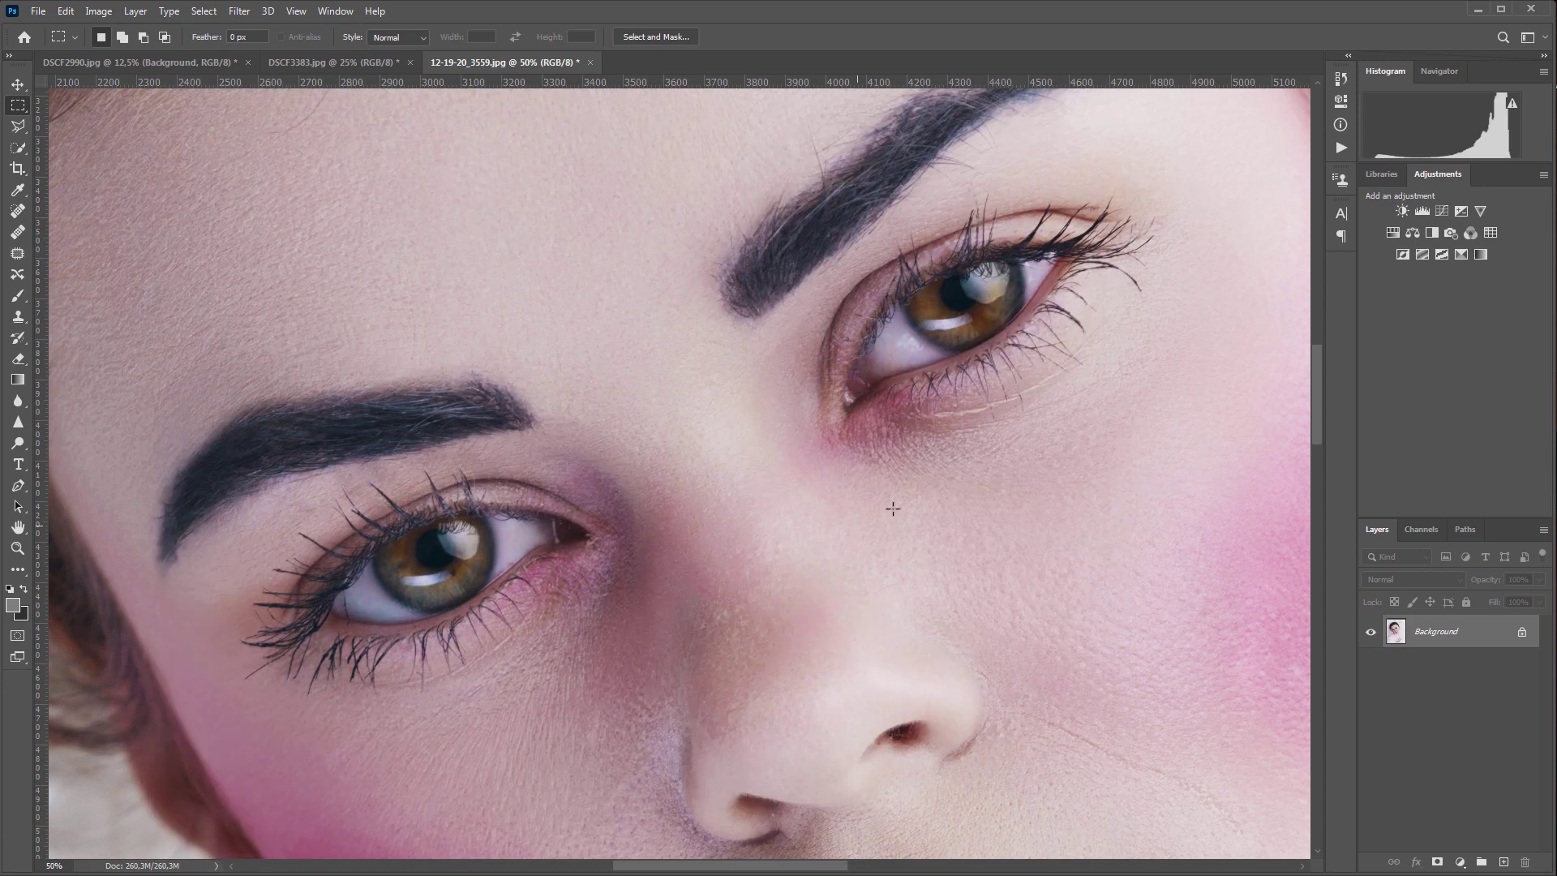
left_click(1339, 77)
left_click(1241, 185)
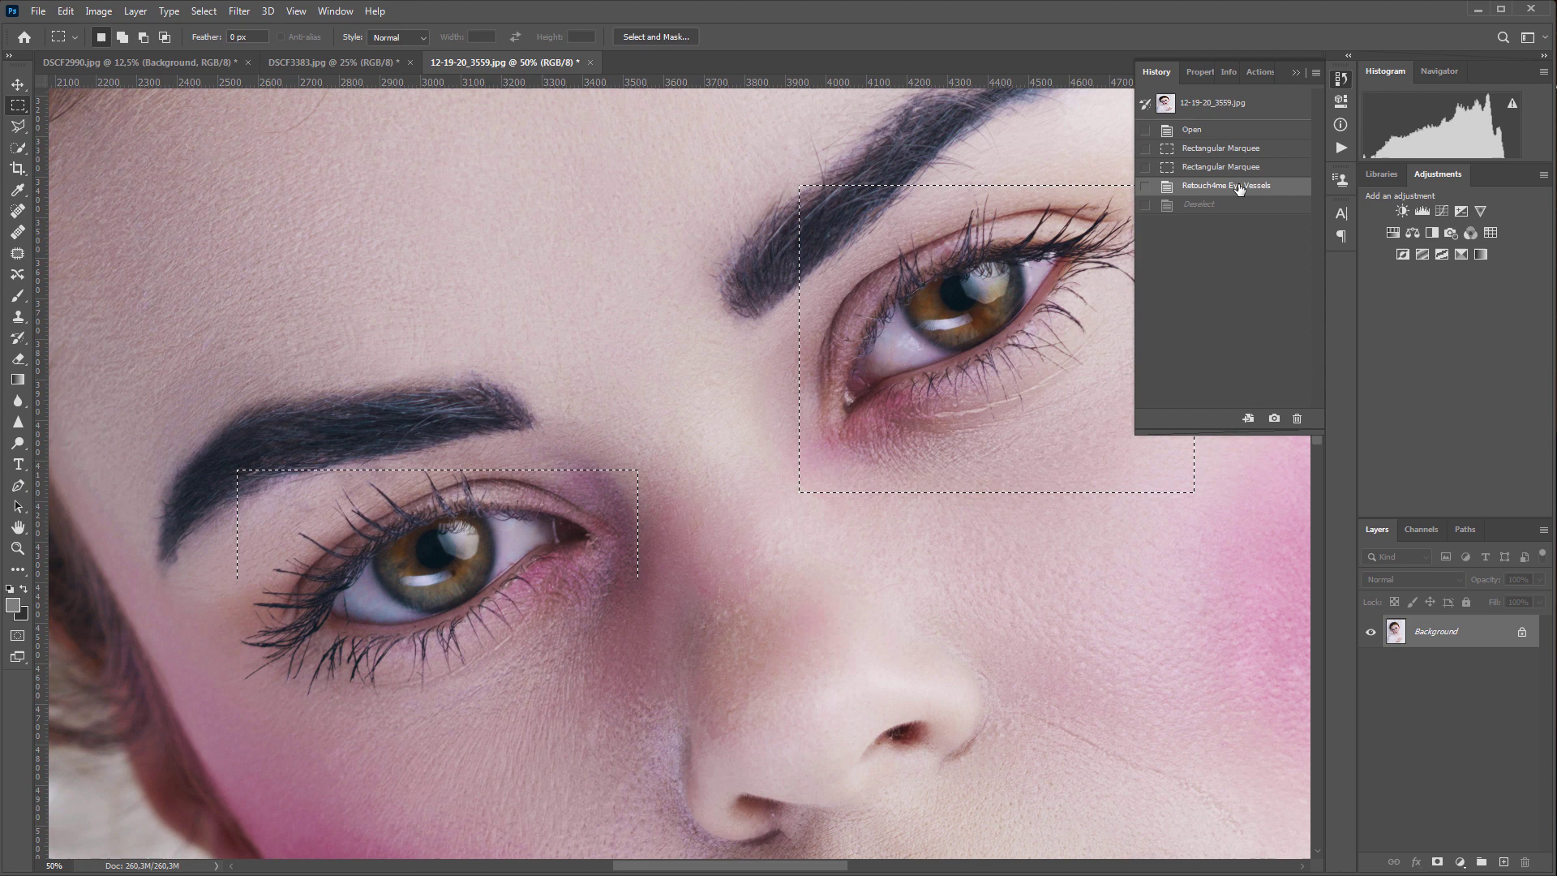
left_click(1233, 129)
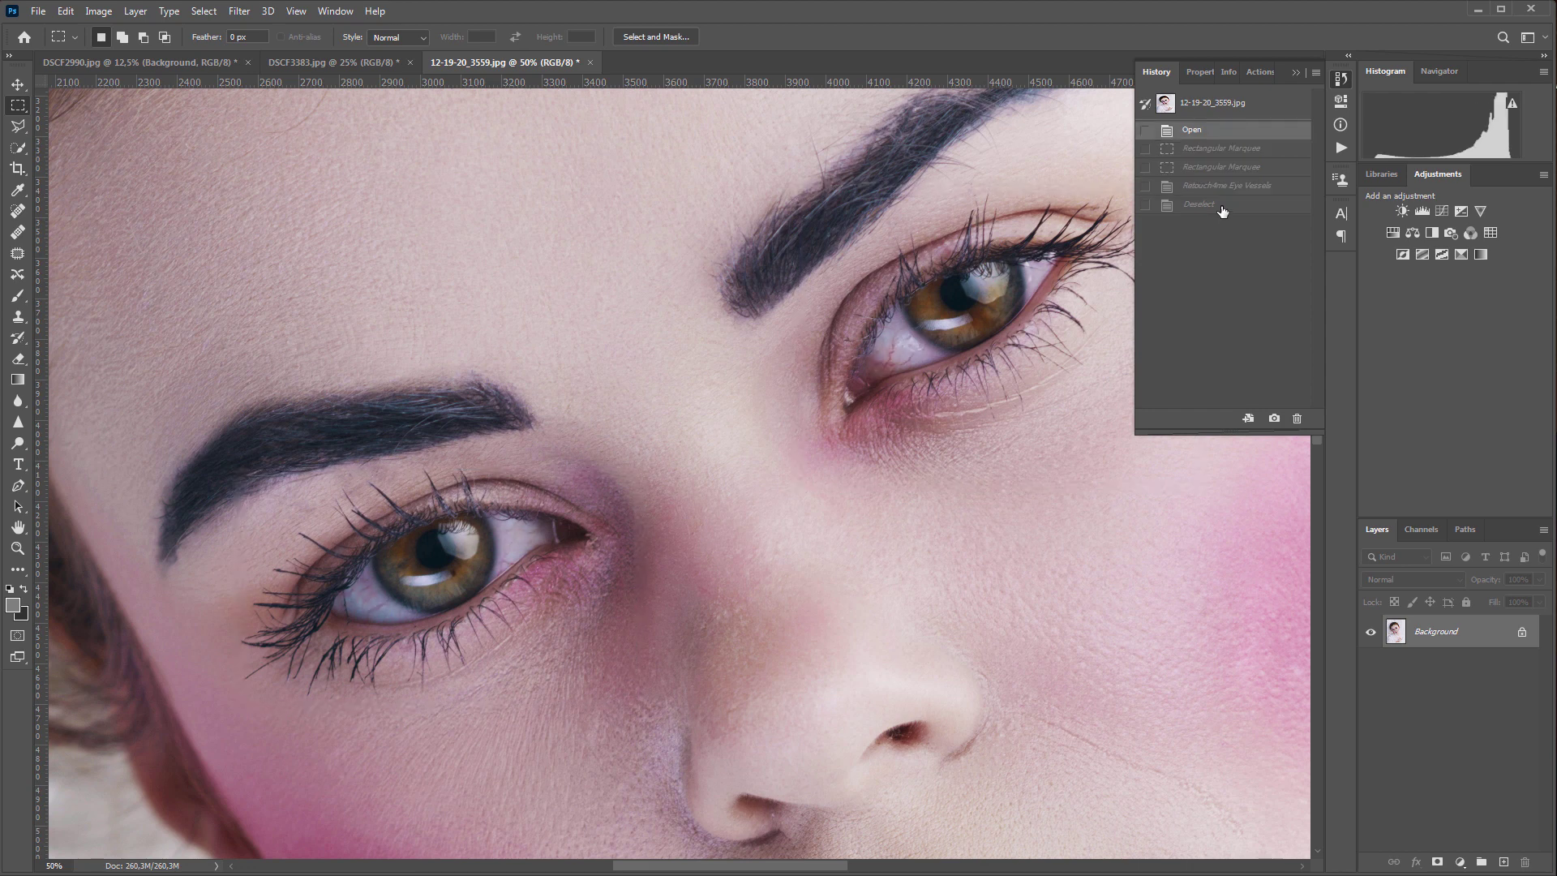
left_click(1221, 209)
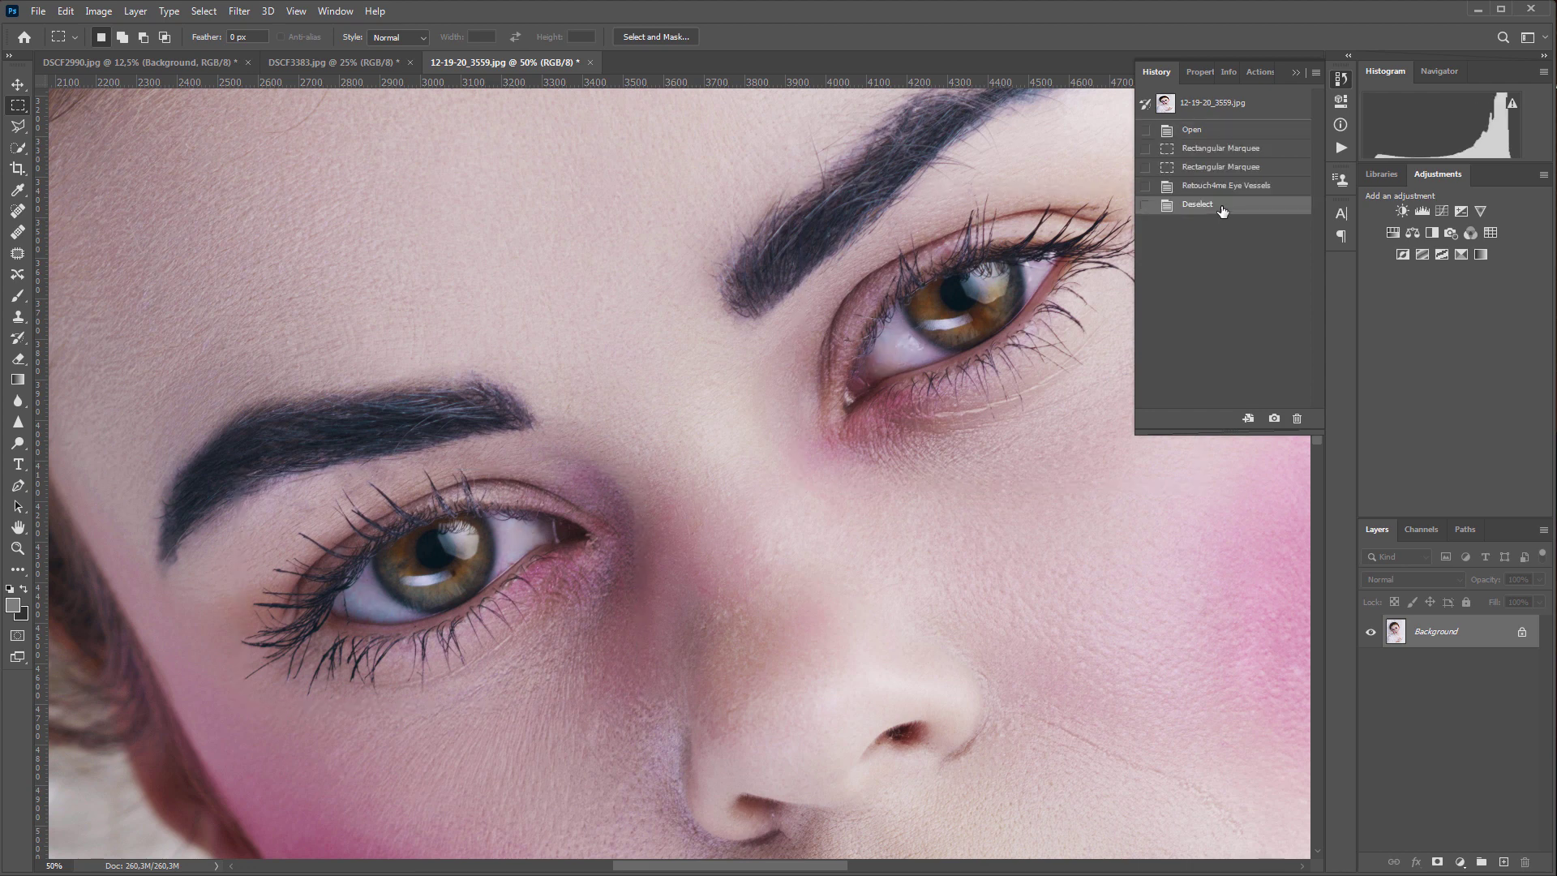
left_click(1296, 73)
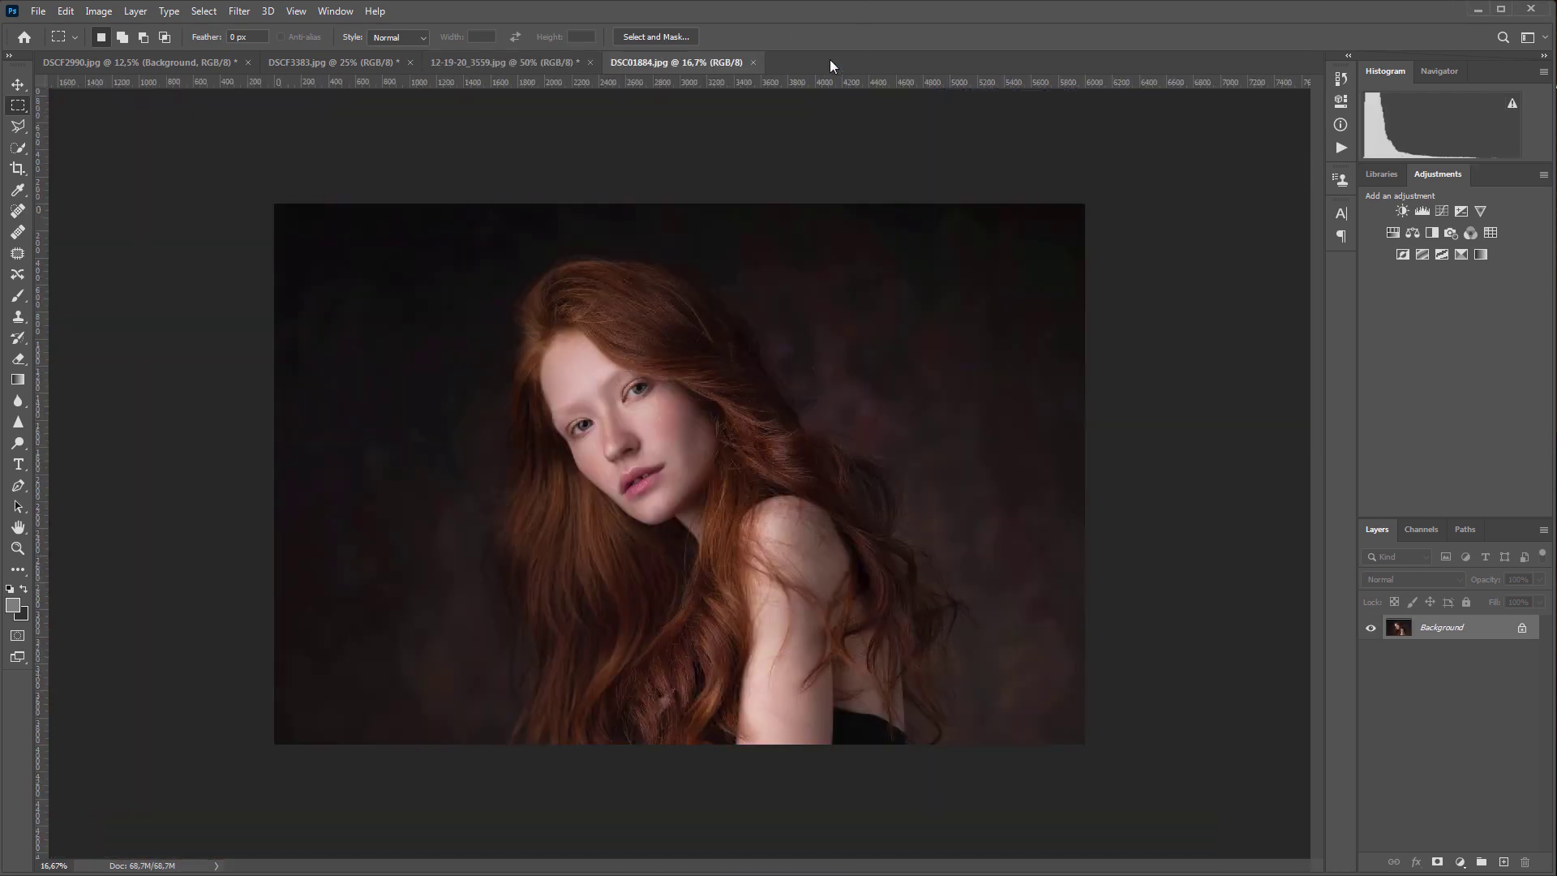
View DSC01884.jpg at 100% and pan to bring her eyes into view.
key("z")
left_click(432, 37)
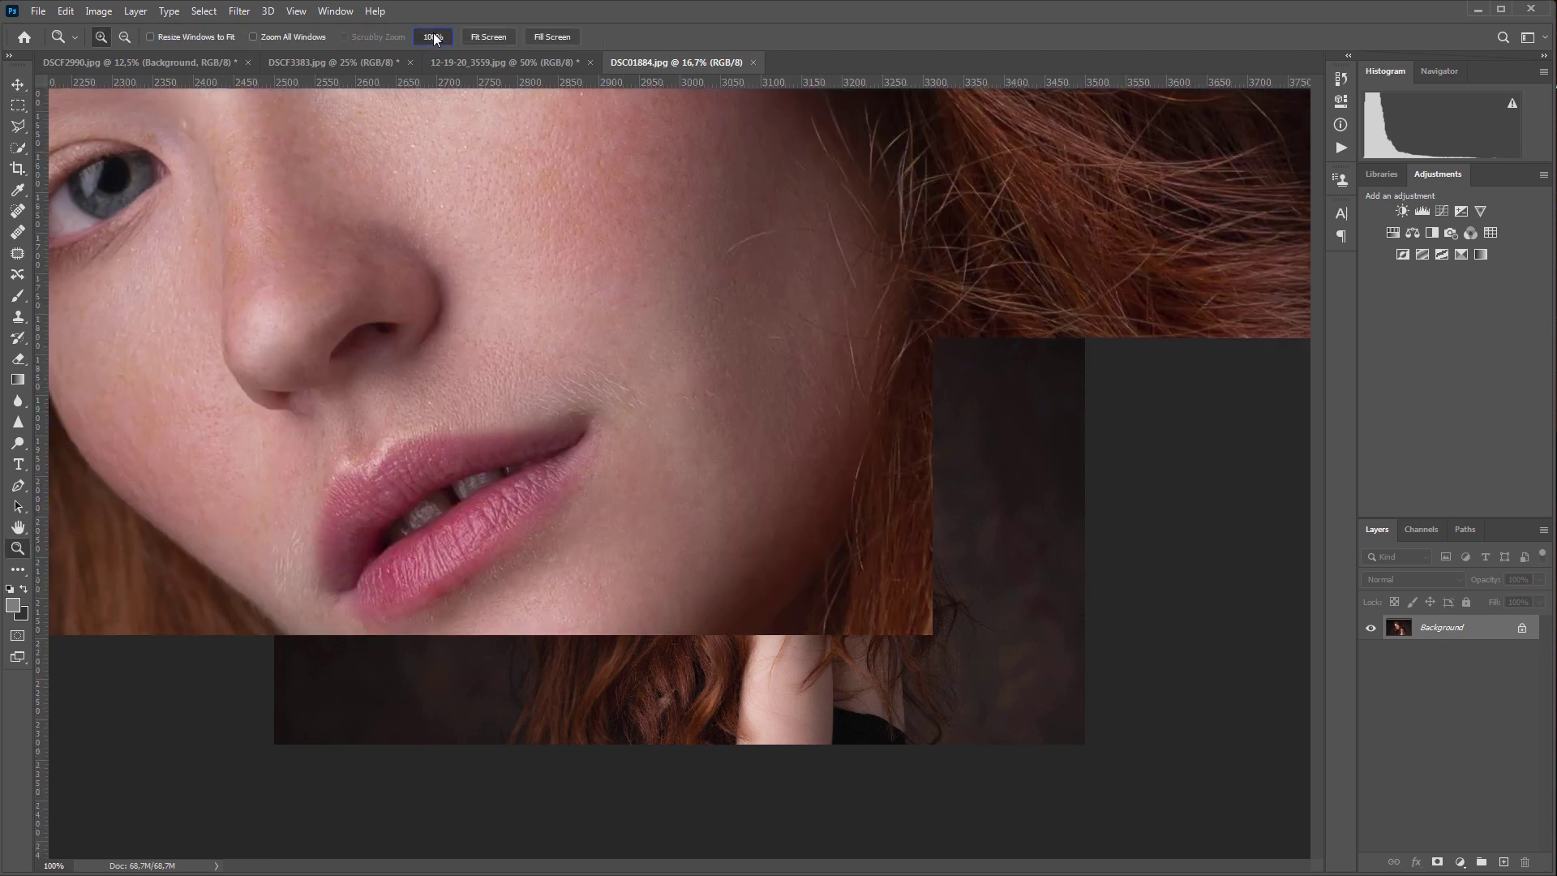
left_click_drag(357, 320, 542, 584)
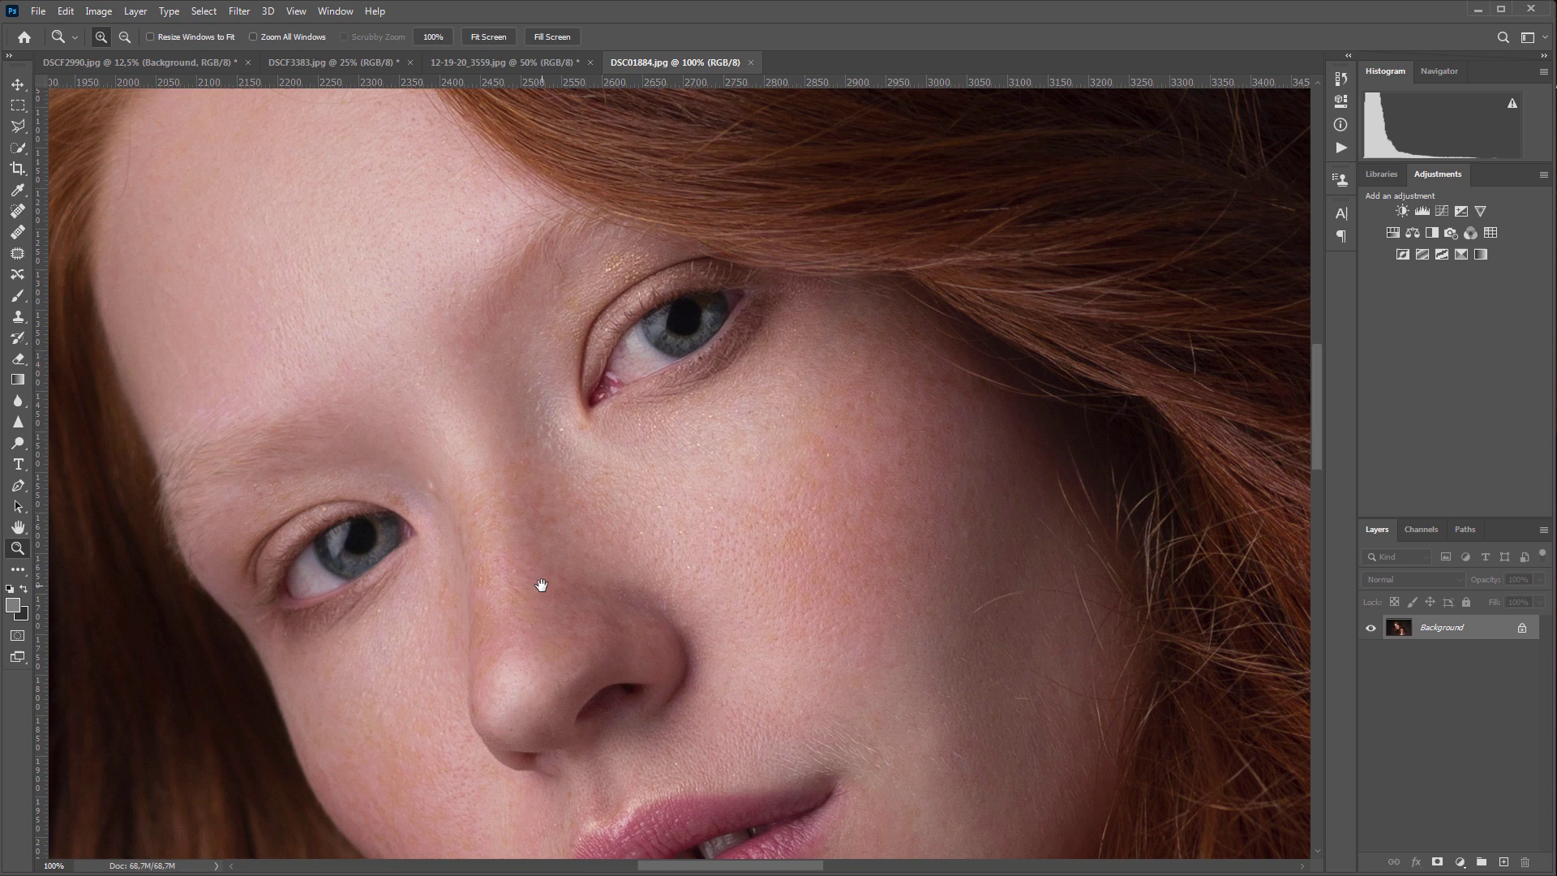
Draw rectangular marquee selections around the left and right eyes.
key("m")
left_click_drag(203, 477, 467, 659)
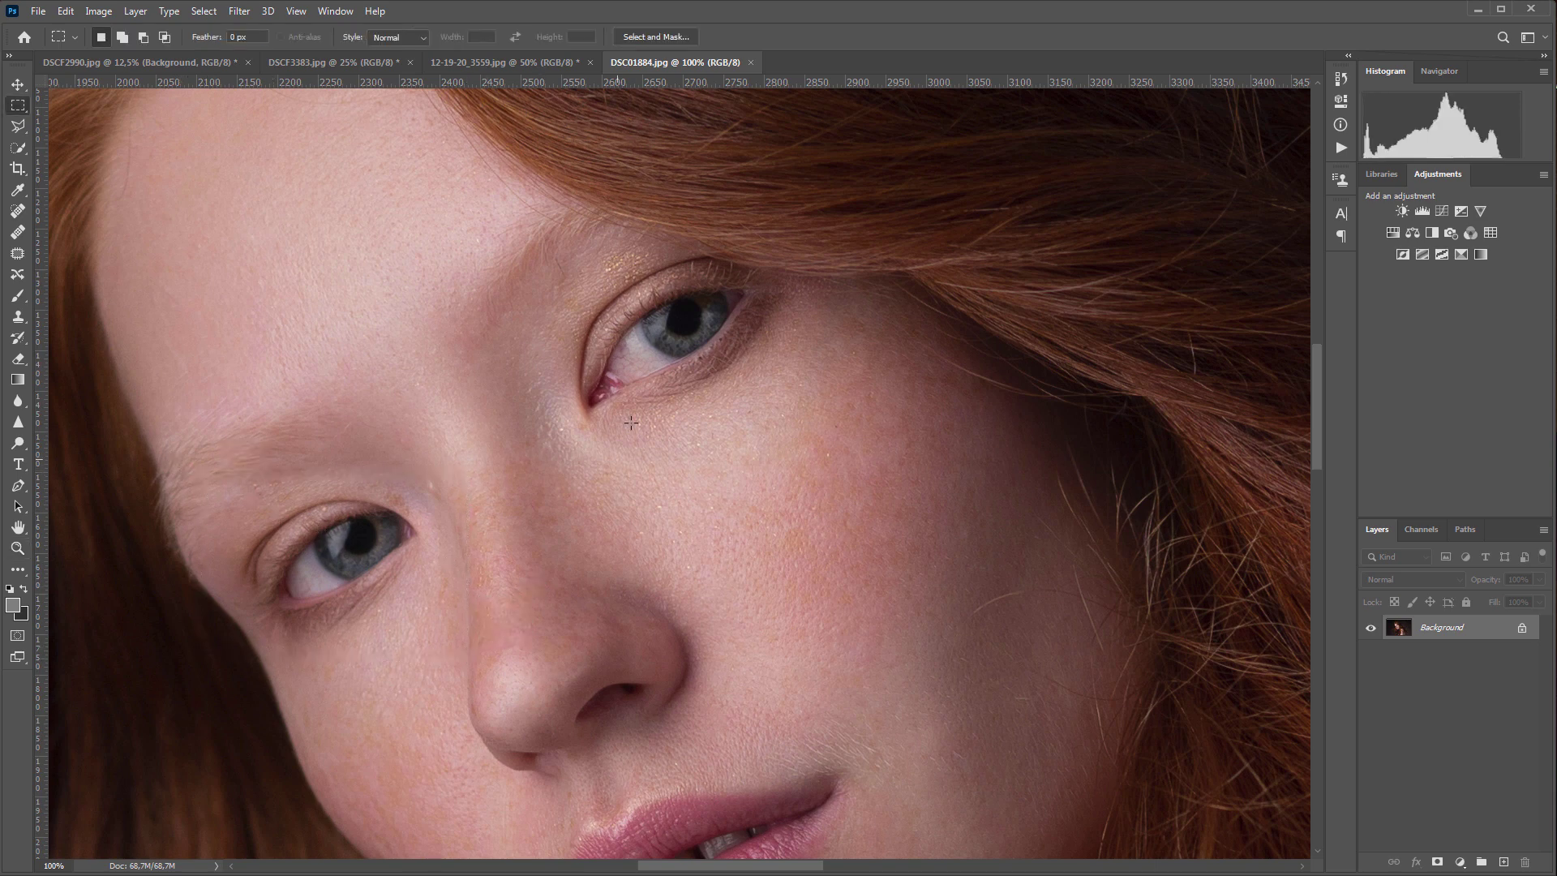
left_click_drag(535, 227, 847, 484, "shift")
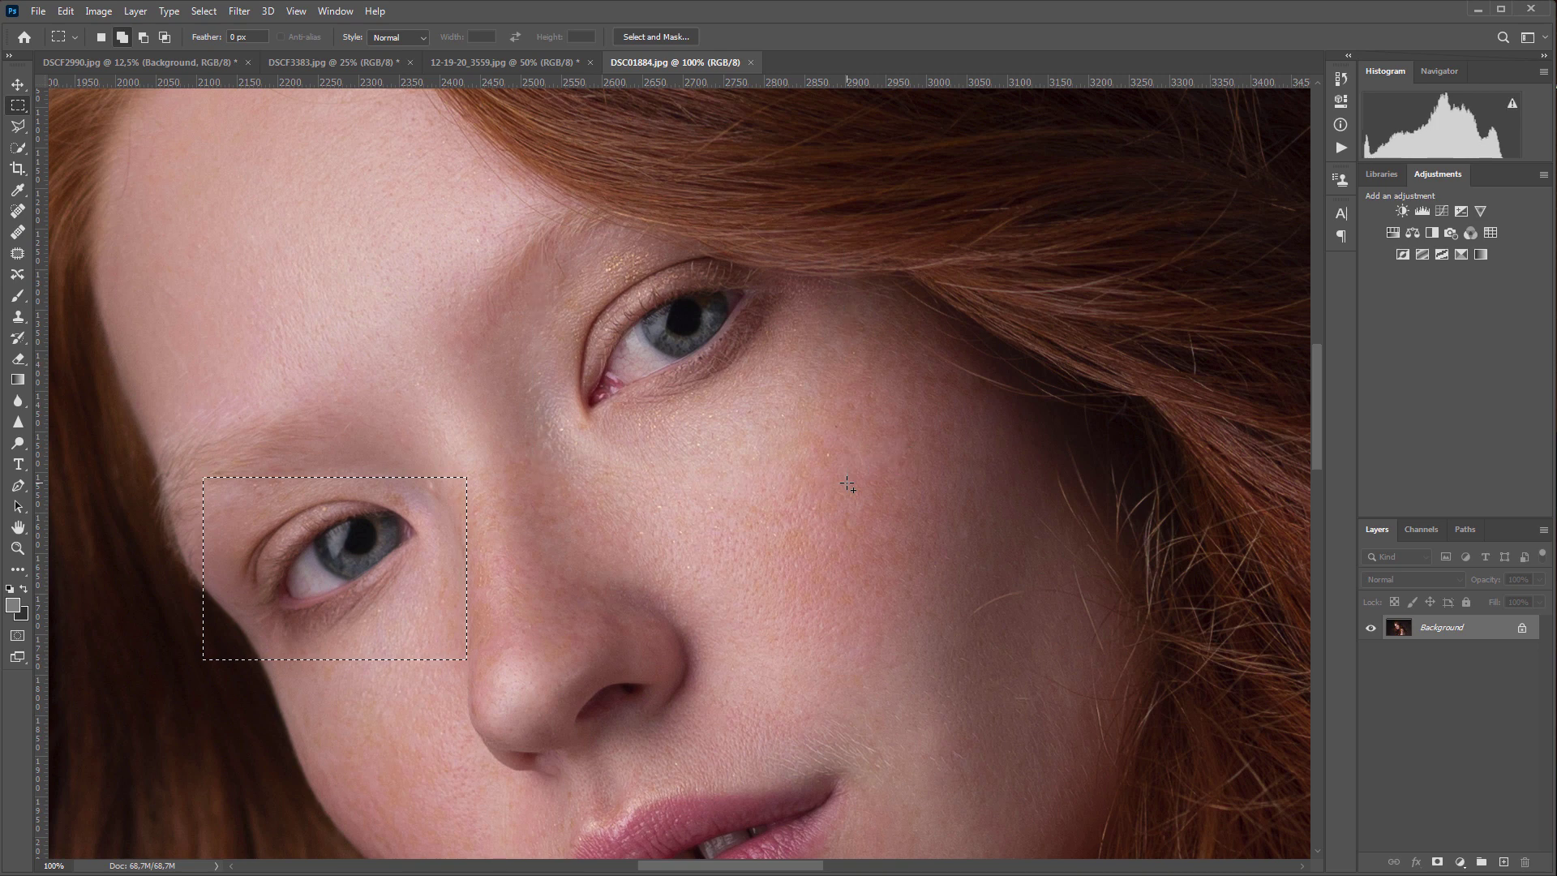
Apply Retouch4me Eye Vessels to both selected eyes of DSC01884.jpg, then deselect.
left_click(239, 10)
mouse_move(321, 313)
left_click(506, 328)
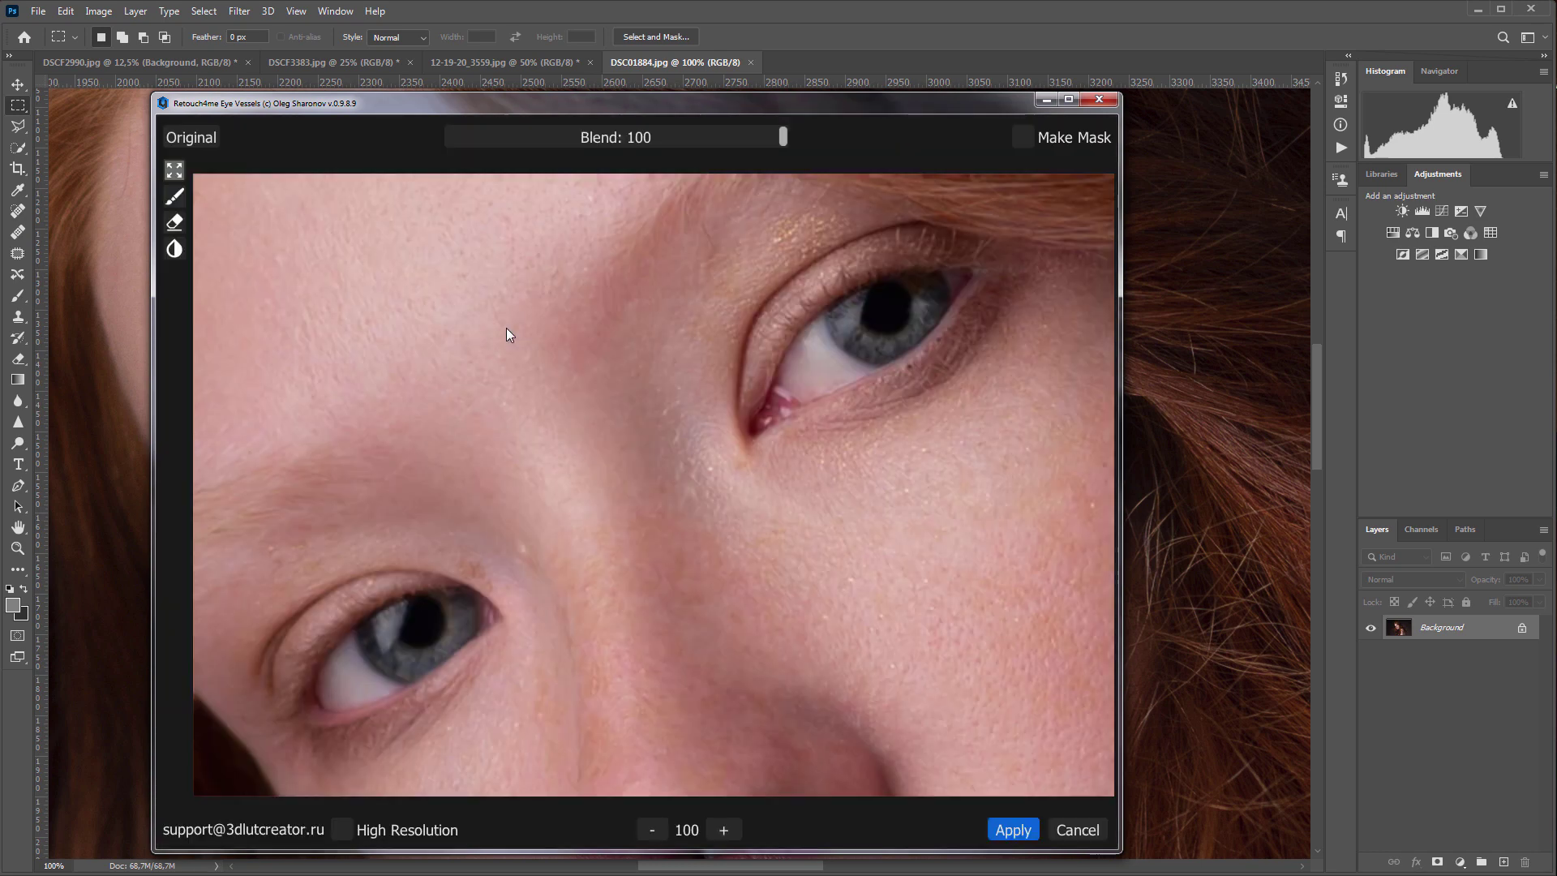
left_click(1013, 829)
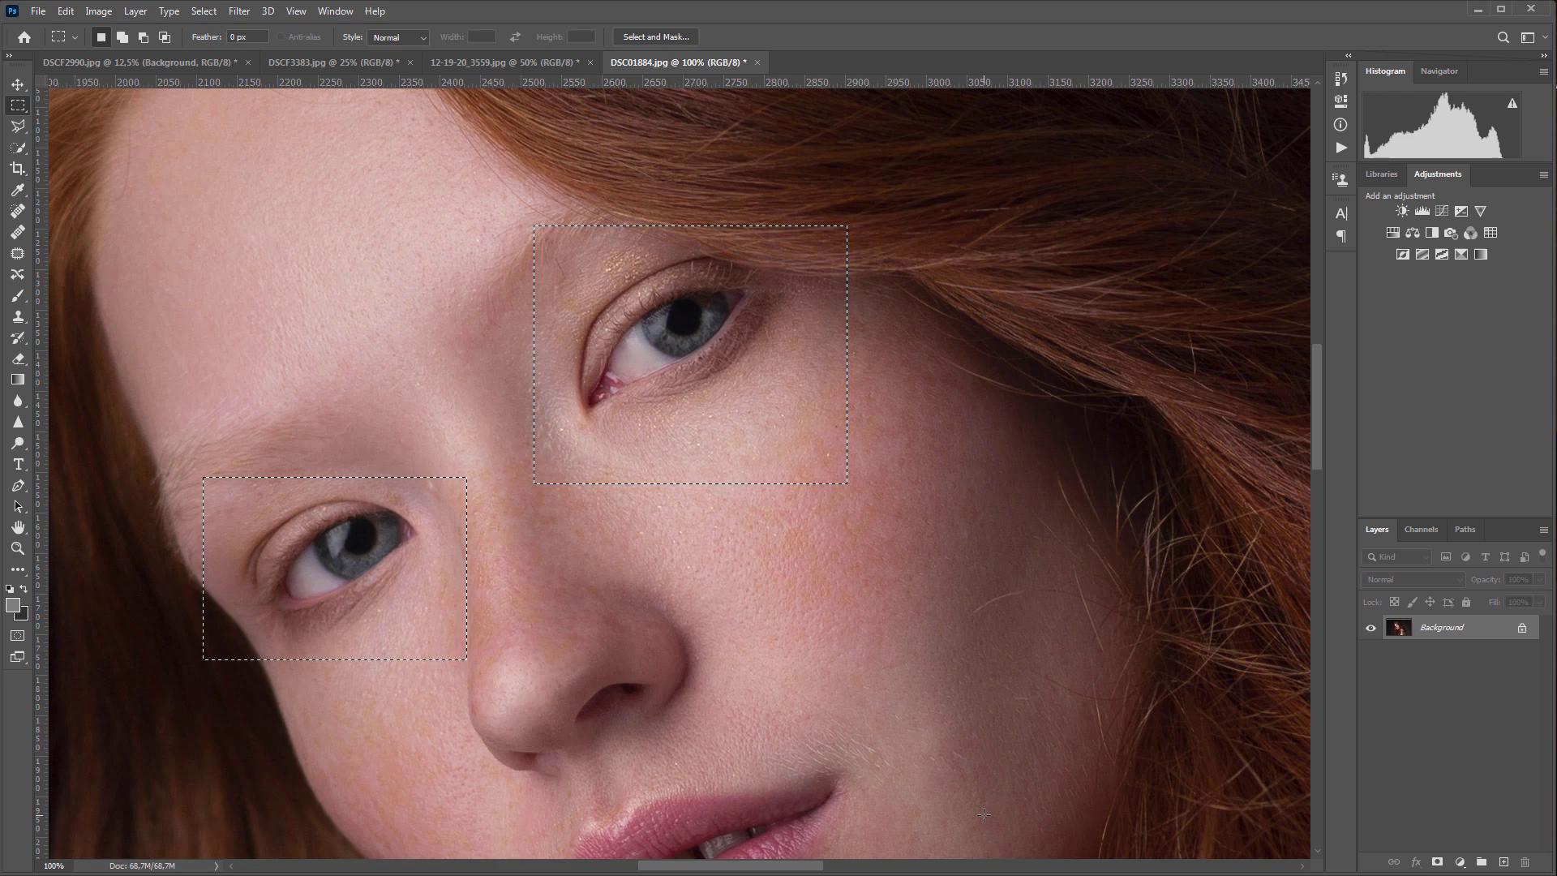
key("ctrl+d")
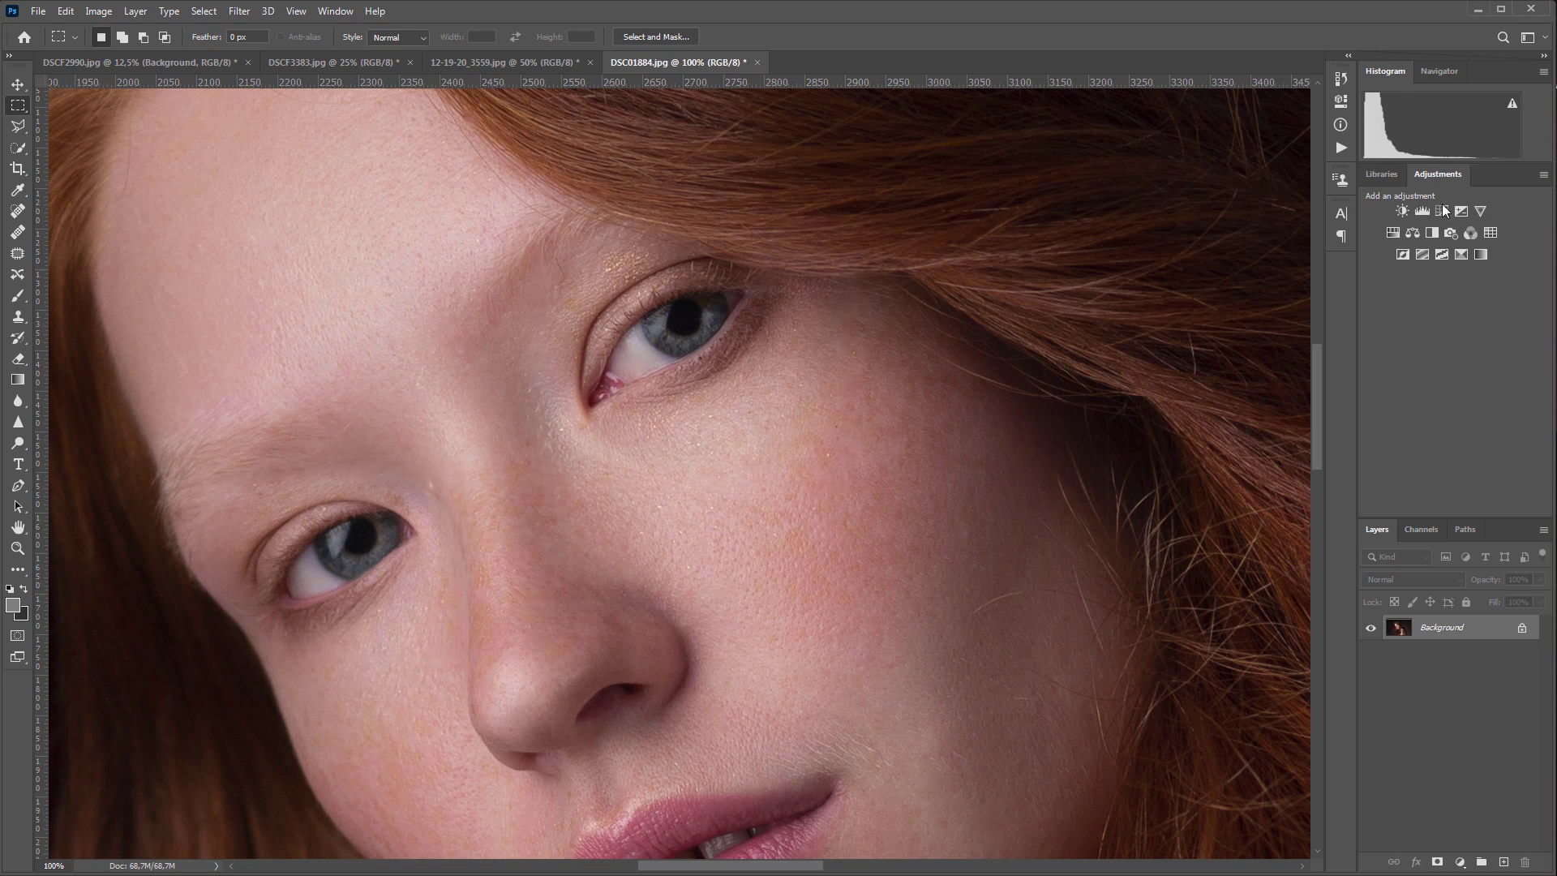
Toggle twice between the Open and Deselect history states, ending on the retouched version.
left_click(1342, 79)
left_click(1220, 121)
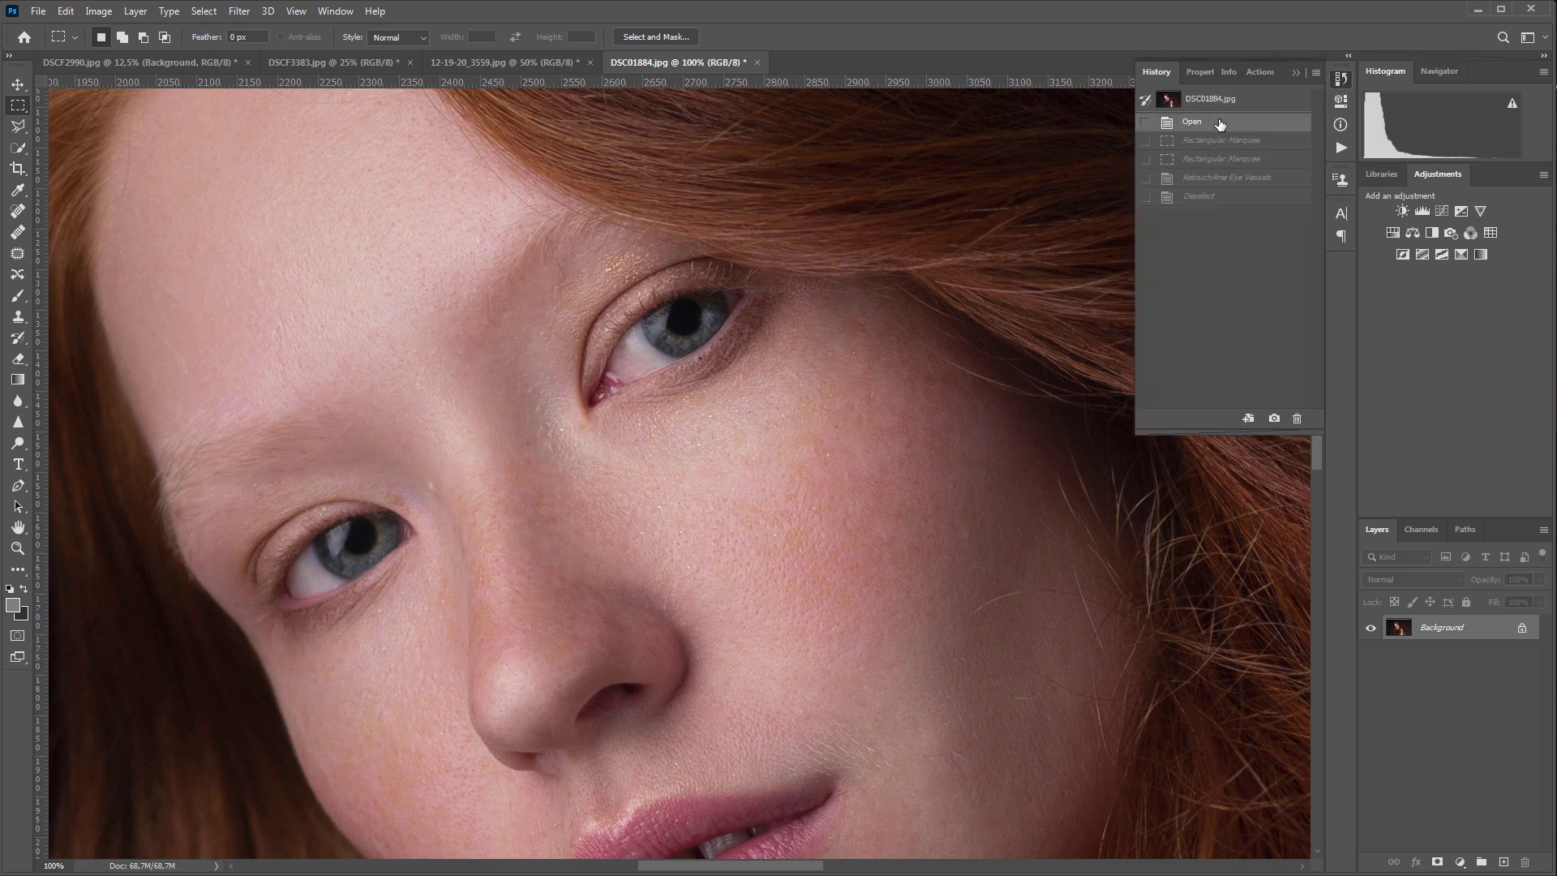
left_click(1220, 198)
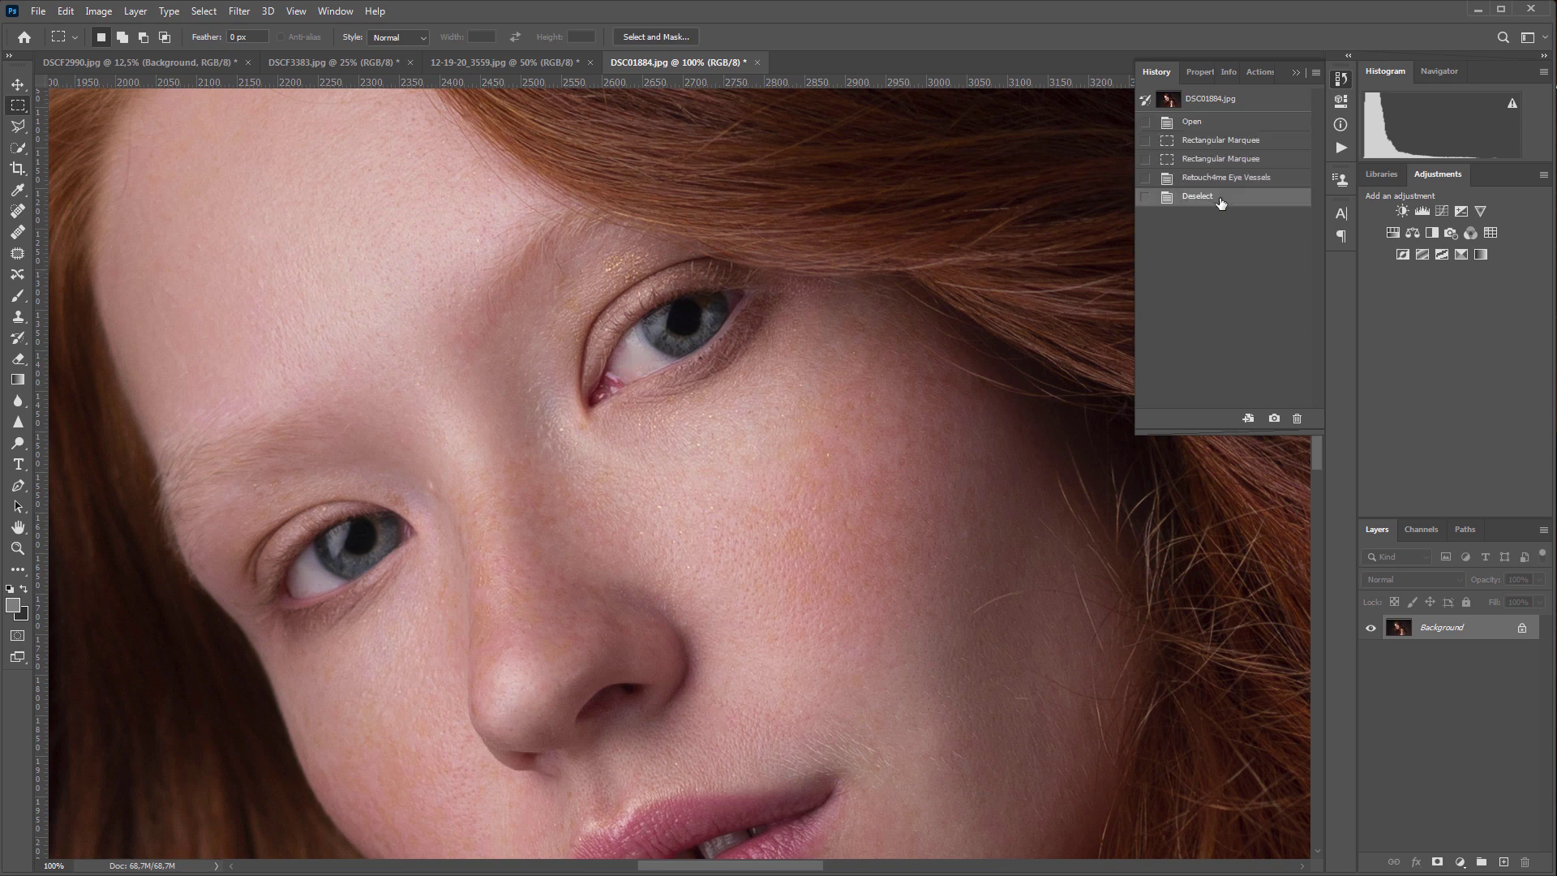
left_click(1194, 123)
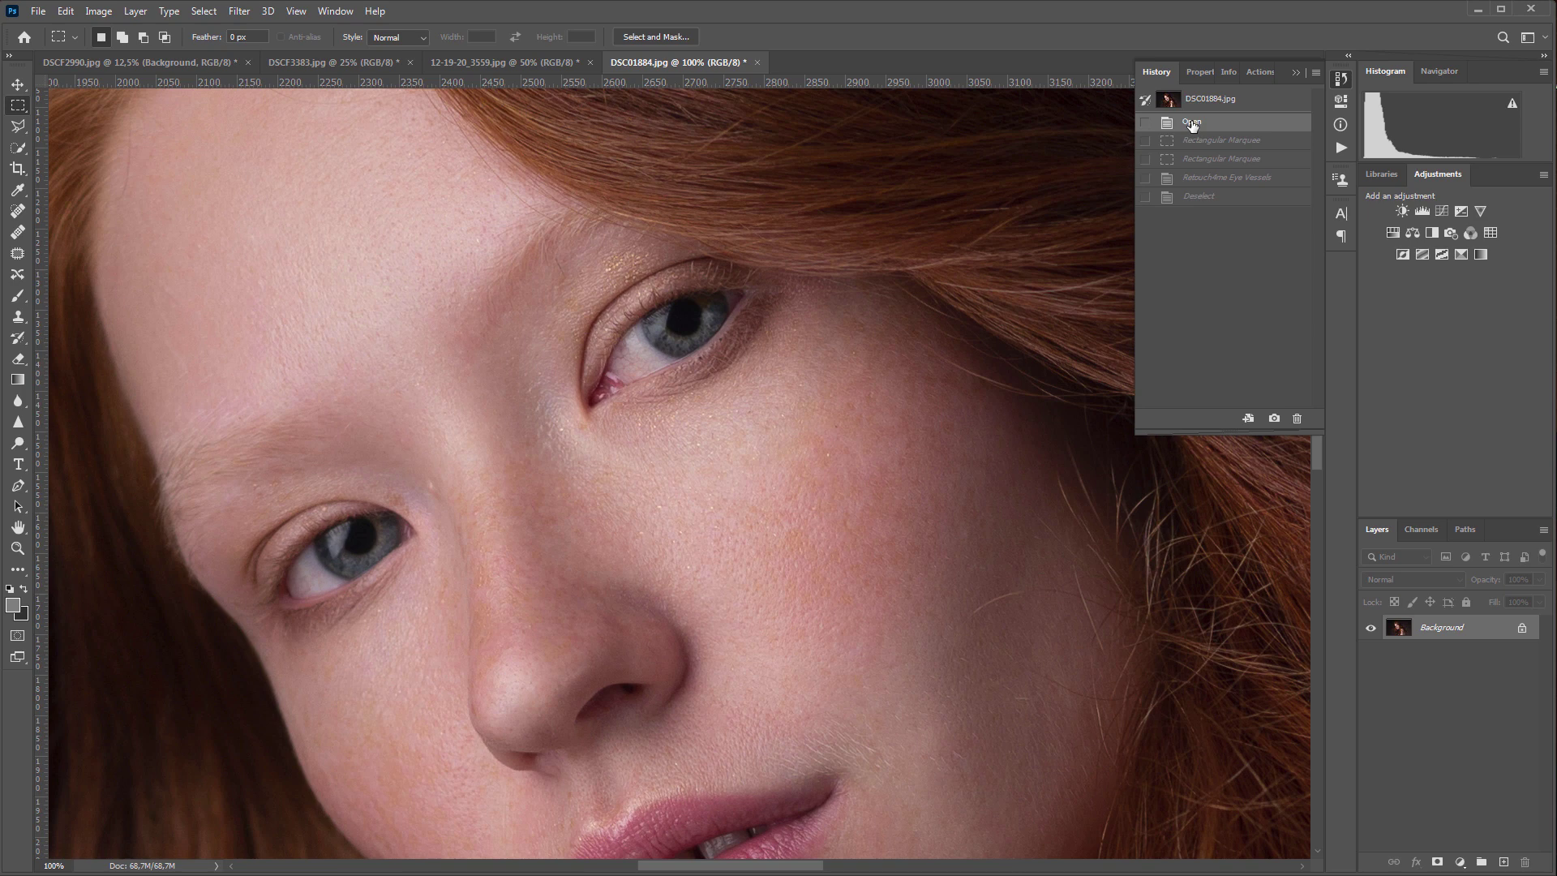
left_click(1194, 198)
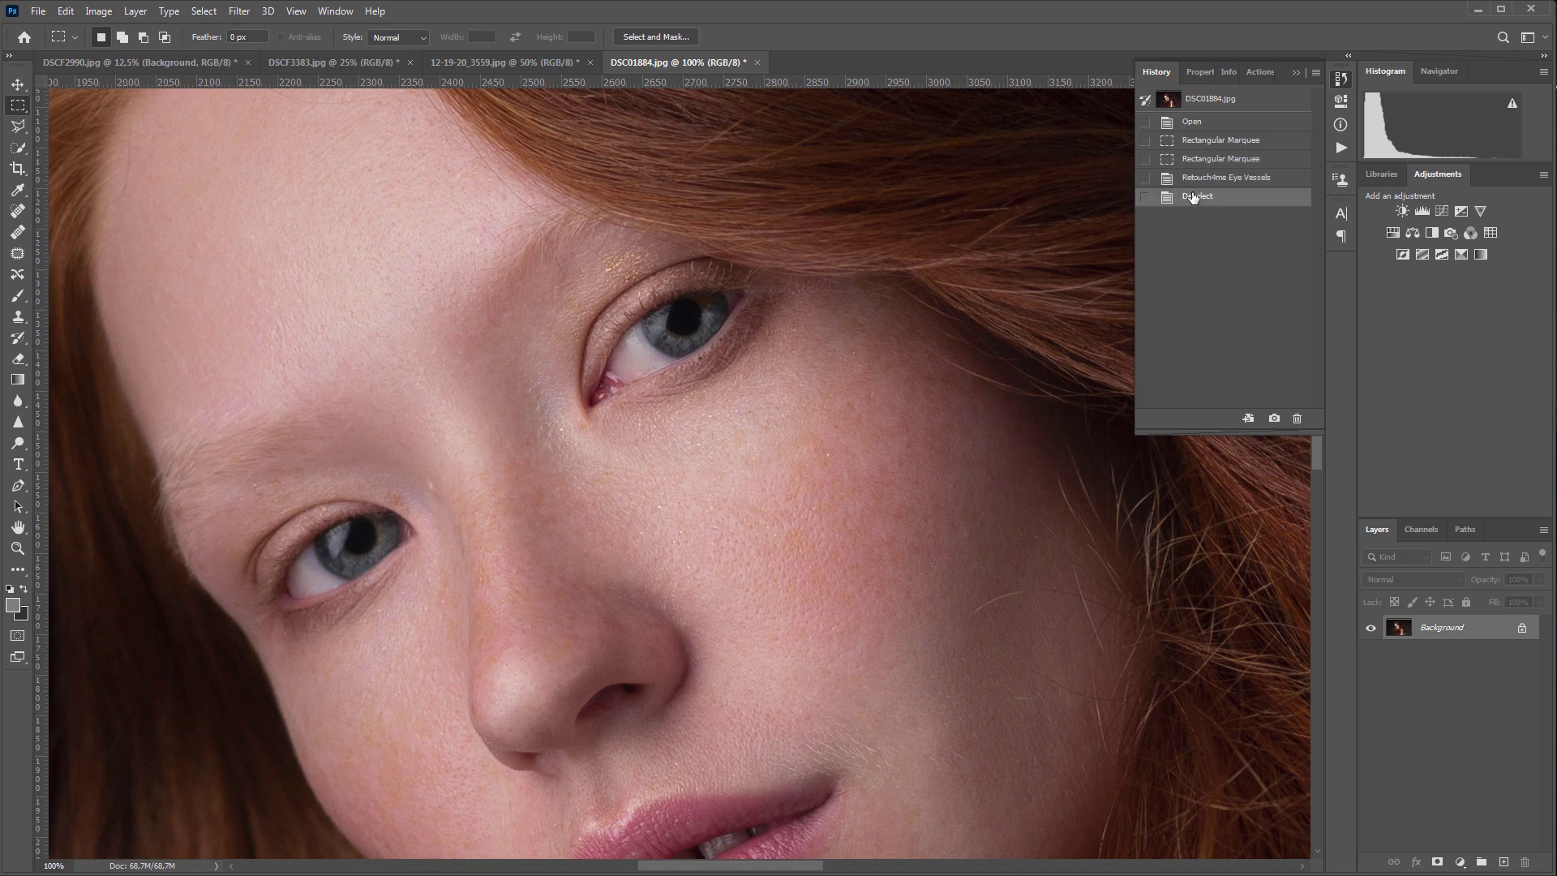